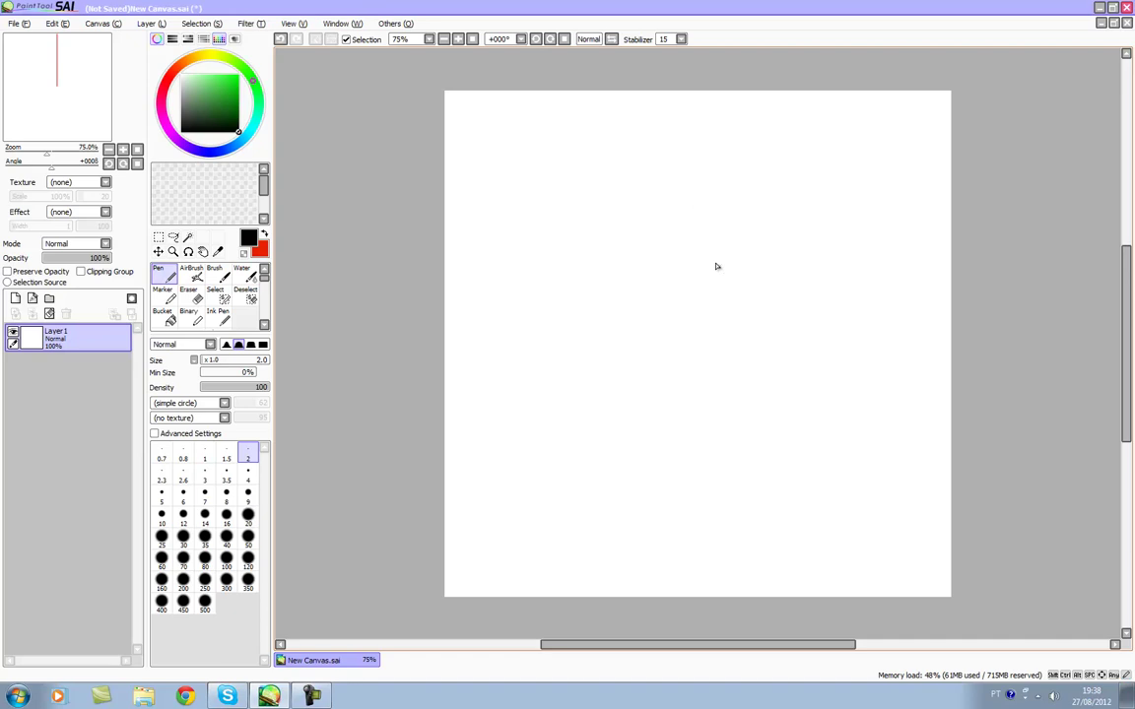
- Undo the last change and make green the drawing colour
key("ctrl+z")
left_click(717, 266, "alt")
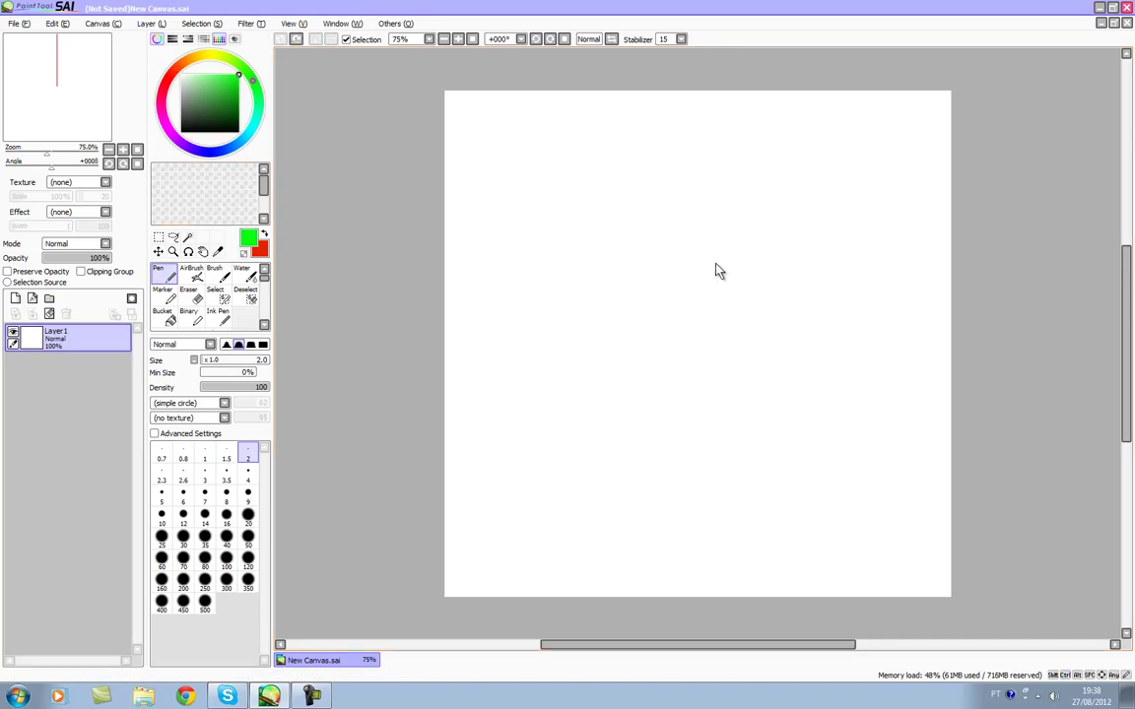
key("space")
left_click_drag(717, 266, 602, 275)
mouse_move(576, 225)
left_mouse_down()
mouse_move(593, 310)
mouse_move(560, 316)
left_mouse_up()
key("ctrl+z")
mouse_move(557, 191)
left_mouse_down()
mouse_move(524, 332)
mouse_move(628, 326)
left_mouse_up()
key("ctrl+z")
key("ctrl+z")
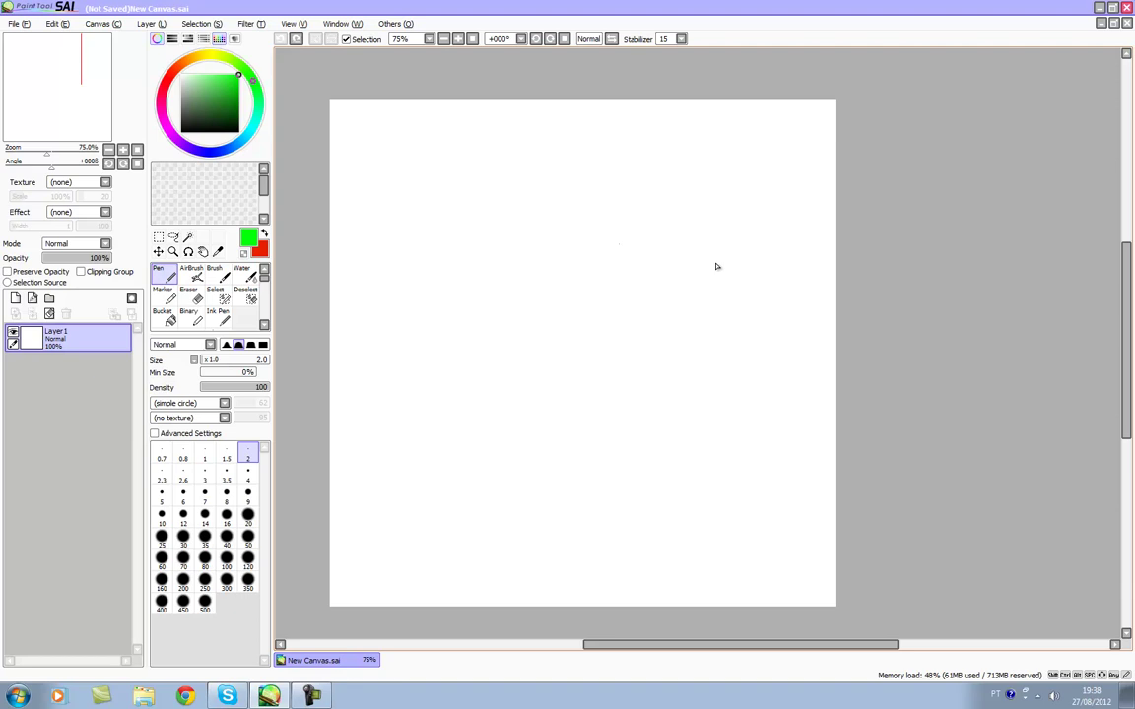
key("space")
mouse_move(717, 265)
left_mouse_down()
mouse_move(709, 255)
mouse_move(709, 271)
left_mouse_up()
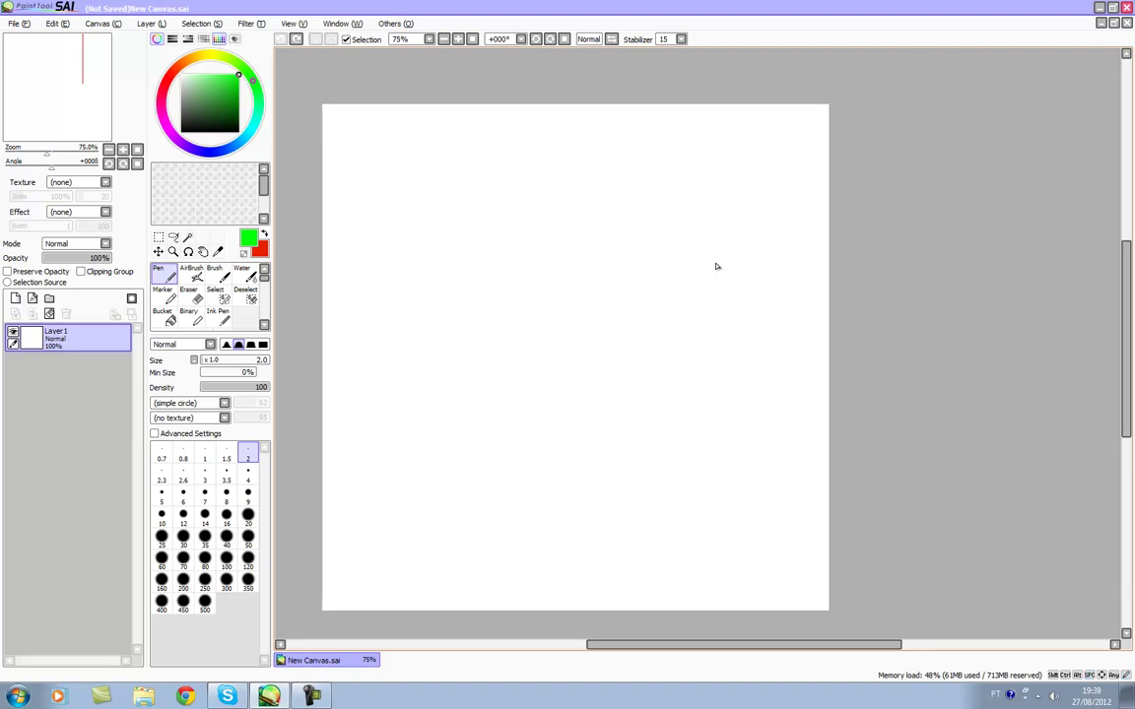
mouse_move(537, 207)
left_mouse_down()
mouse_move(532, 314)
mouse_move(625, 337)
left_mouse_up()
key("ctrl+z")
mouse_move(534, 180)
left_mouse_down()
mouse_move(522, 304)
mouse_move(647, 224)
mouse_move(566, 187)
mouse_move(626, 307)
mouse_move(566, 338)
left_mouse_up()
key("ctrl+z")
- Sketch the head's base circle with several overlapping green pen loops in the upper middle of the canvas
mouse_move(562, 183)
left_mouse_down()
mouse_move(569, 306)
mouse_move(612, 299)
mouse_move(611, 315)
left_mouse_up()
key("Delete")
mouse_move(566, 197)
left_mouse_down()
mouse_move(601, 340)
mouse_move(581, 197)
left_mouse_up()
mouse_move(621, 335)
left_mouse_down()
mouse_move(645, 252)
mouse_move(636, 229)
mouse_move(532, 225)
mouse_move(568, 342)
mouse_move(566, 216)
left_mouse_up()
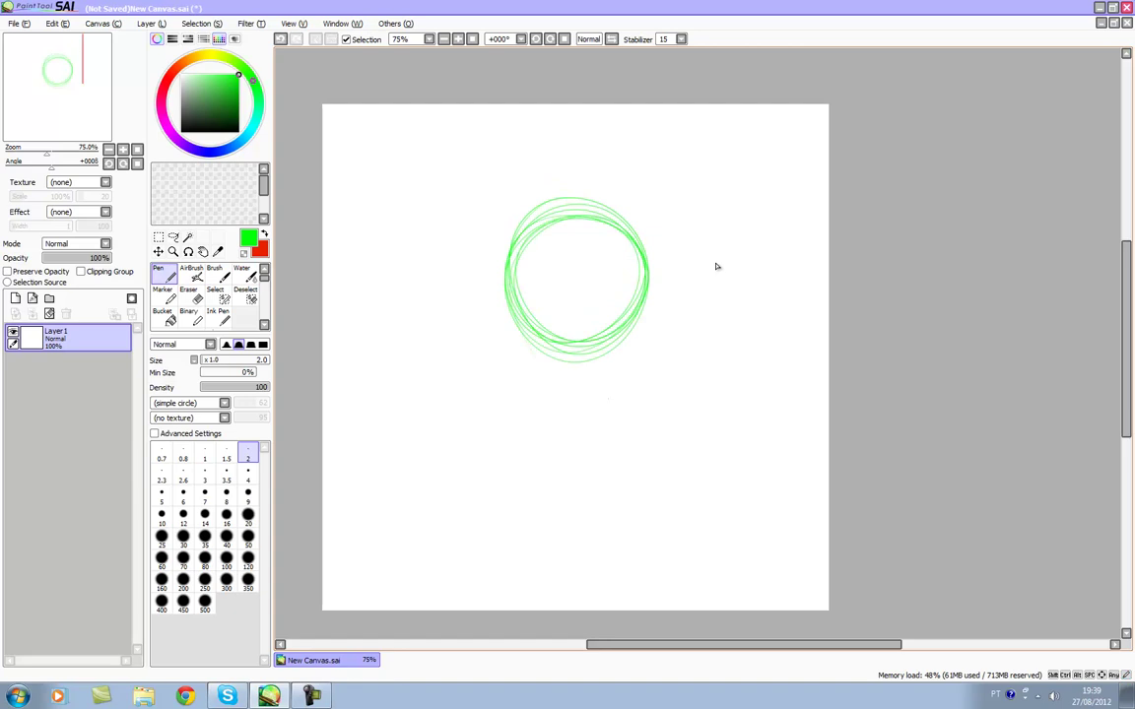
- Draw a vertical centre line from the top of the circle to a short distance below it for the chin
key("space")
left_click_drag(568, 261, 532, 281)
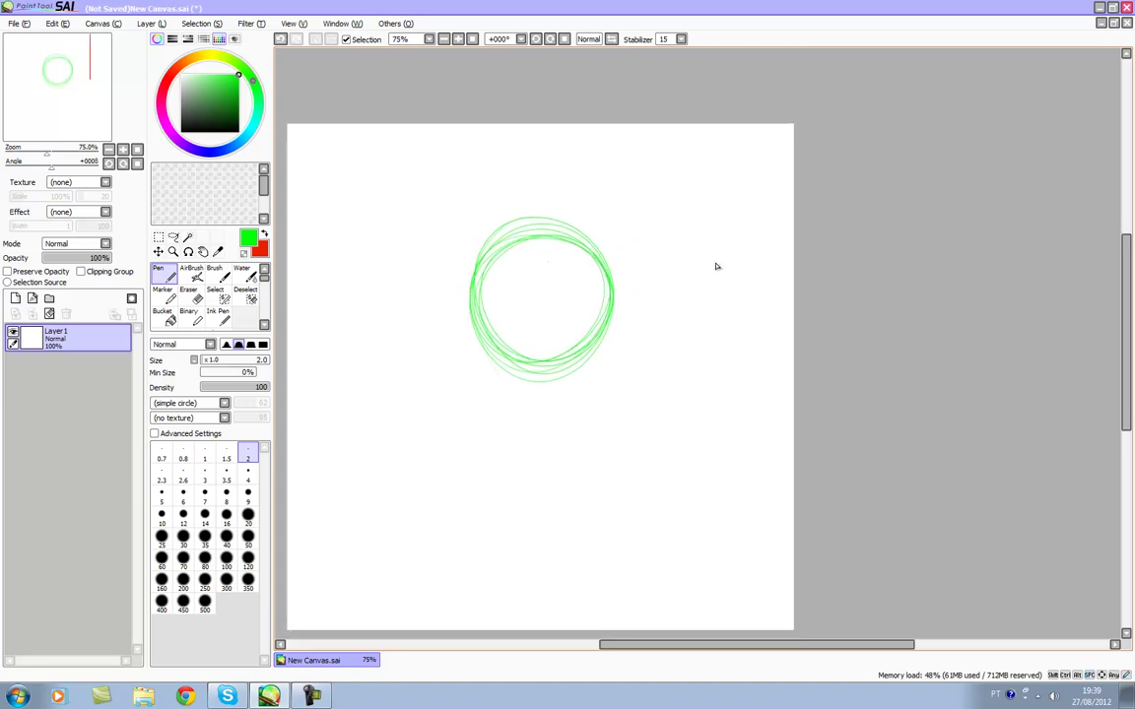
left_click_drag(484, 216, 484, 293)
key("ctrl+z")
left_click_drag(539, 237, 541, 424)
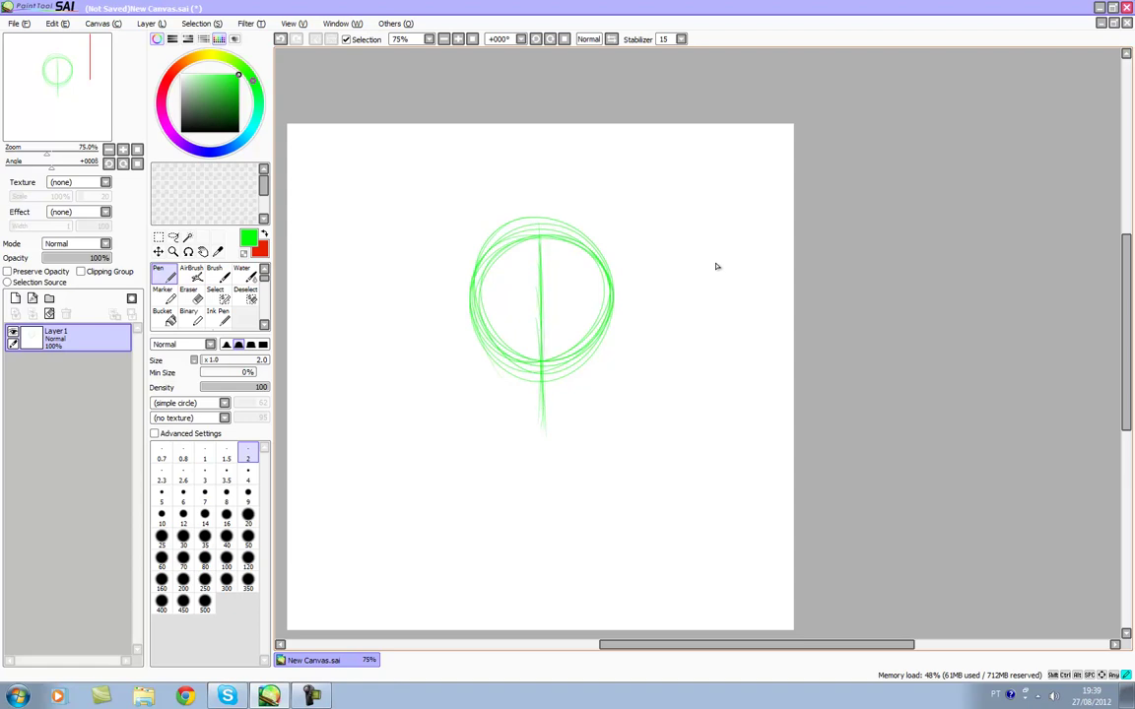
- Sketch the left jaw line from the circle's side down toward the lower end of the centre line
key("space")
mouse_move(717, 266)
left_mouse_down()
mouse_move(717, 226)
mouse_move(717, 274)
left_mouse_up()
scroll(568, 255, "up", 2)
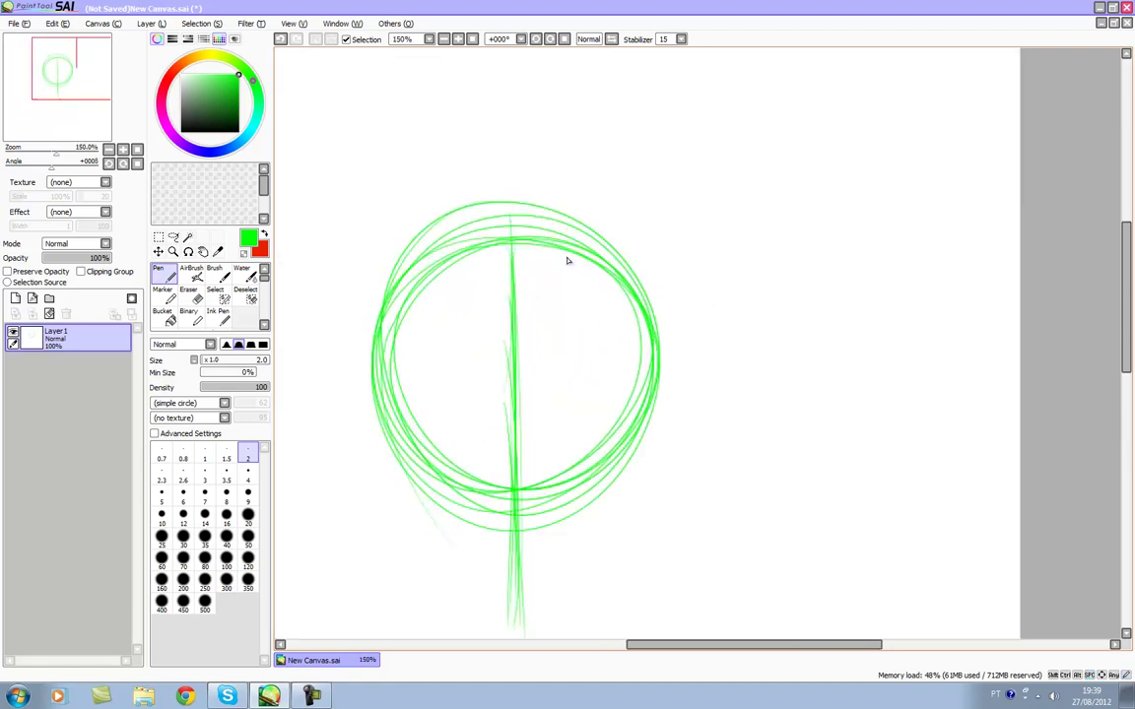
left_click_drag(603, 385, 714, 285)
scroll(715, 282, "down", 1)
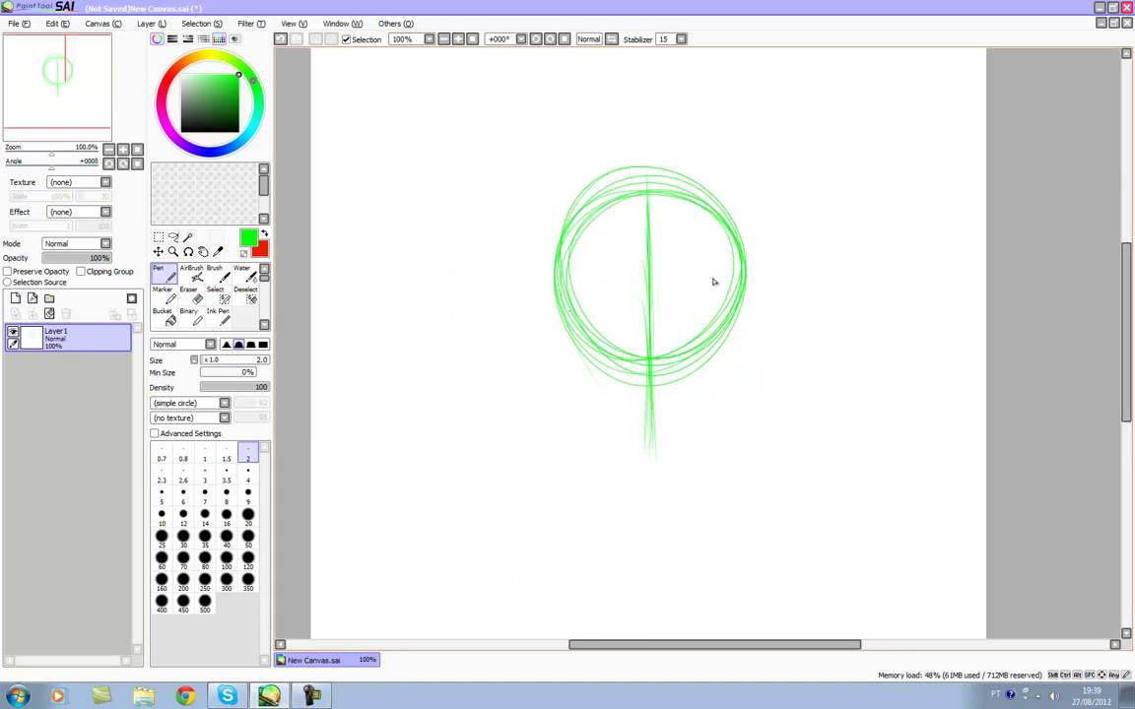
left_click_drag(575, 303, 610, 420)
left_click_drag(578, 329, 627, 433)
left_click_drag(392, 208, 400, 266)
mouse_move(401, 263)
left_mouse_down()
mouse_move(396, 203)
mouse_move(426, 203)
mouse_move(431, 244)
mouse_move(447, 207)
mouse_move(447, 224)
mouse_move(479, 222)
left_mouse_up()
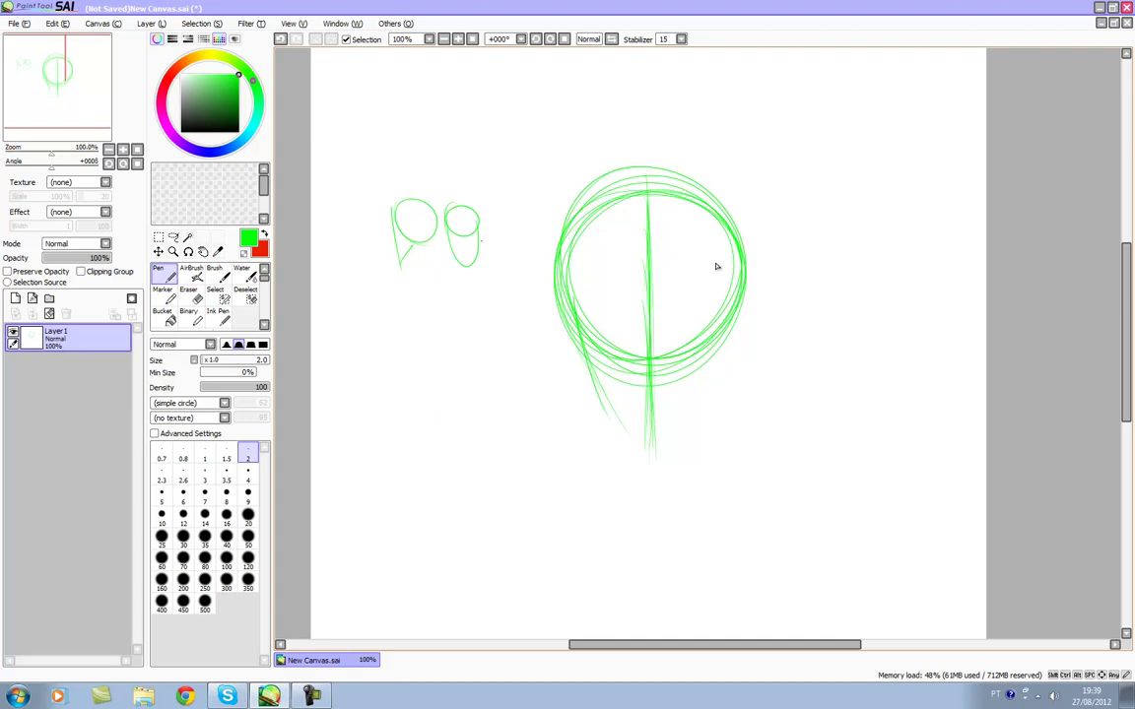
mouse_move(504, 212)
left_mouse_down()
mouse_move(506, 275)
mouse_move(503, 212)
mouse_move(504, 246)
left_mouse_up()
key("ctrl+z")
left_click_drag(455, 358, 456, 355)
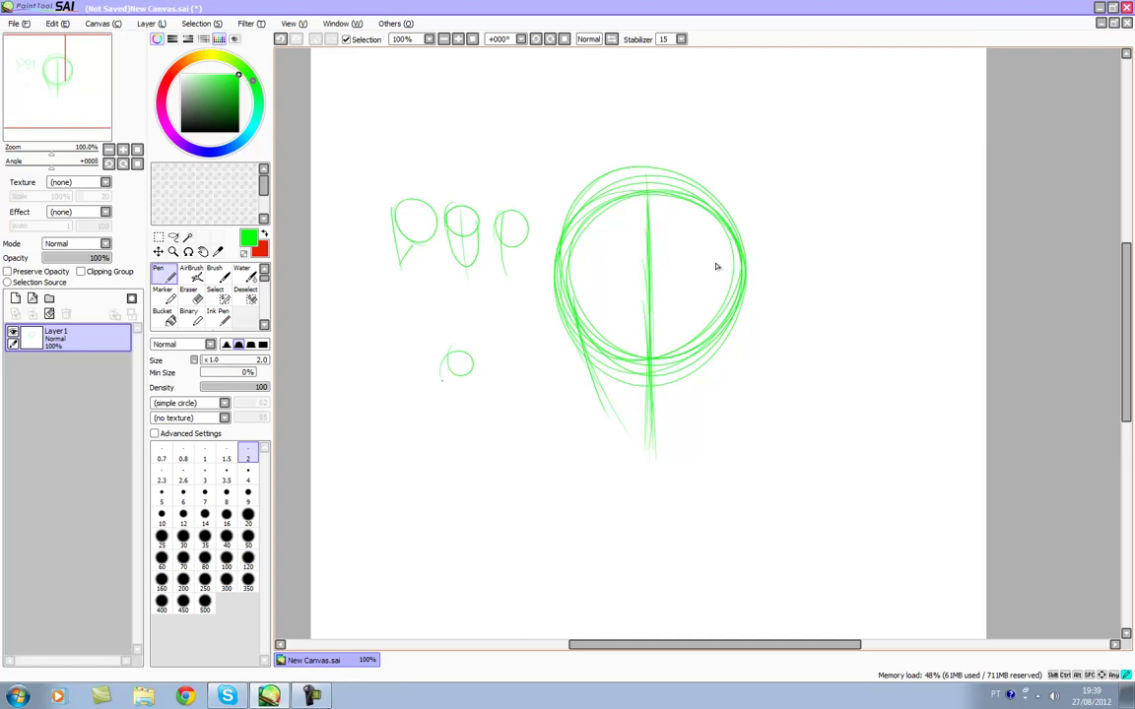
key("ctrl+z")
key("ctrl+z")
key("ctrl+z")
key("ctrl+z")
key("ctrl+z")
key("ctrl+z")
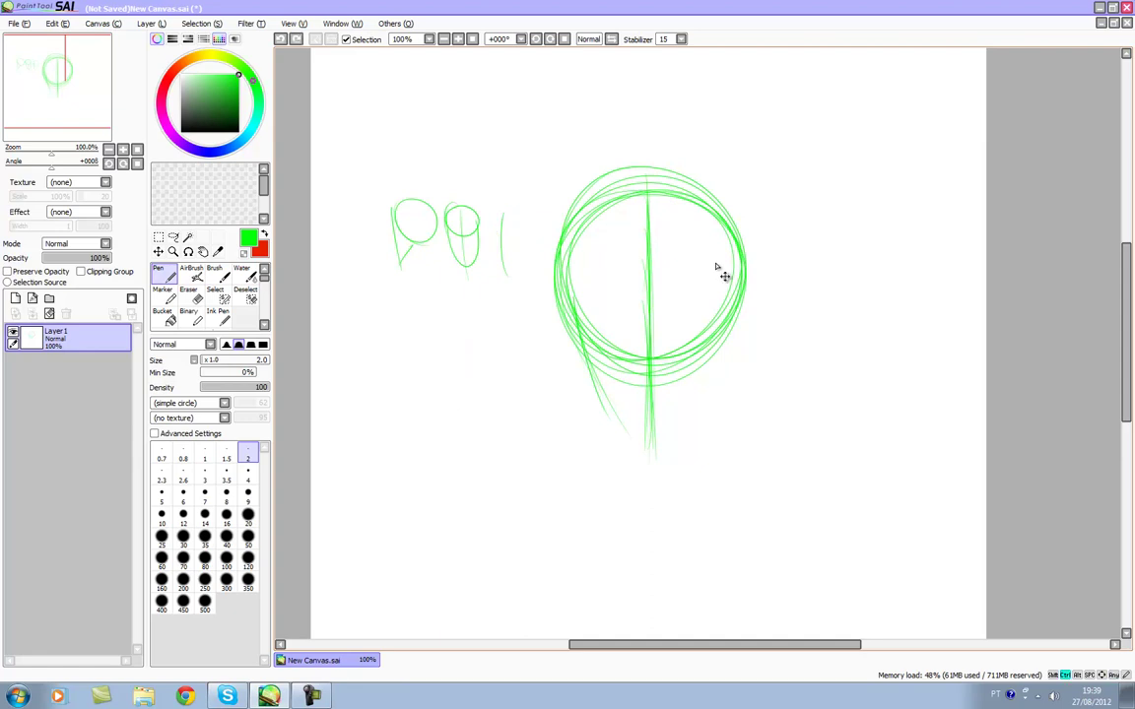
key("ctrl+z")
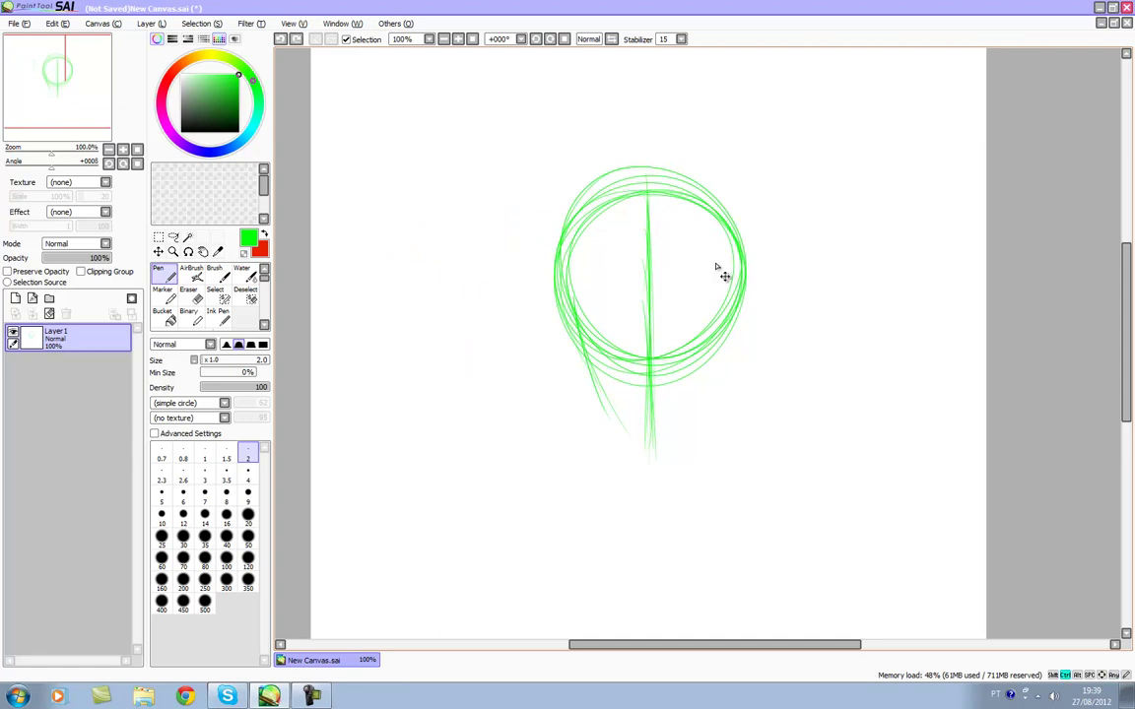
- Reinforce the left jaw line, erase its stray ends and extend it to the chin at the centre line
mouse_move(591, 379)
left_mouse_down()
mouse_move(630, 439)
mouse_move(620, 421)
left_mouse_up()
left_click_drag(554, 381, 576, 403)
key("e")
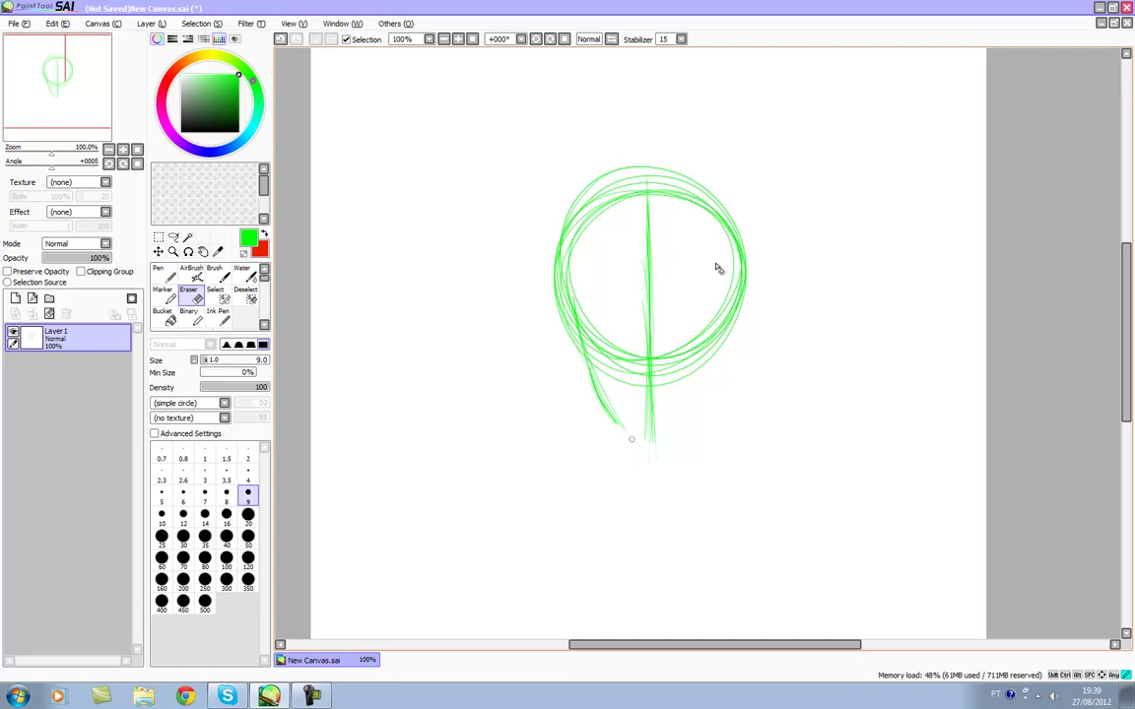
key("n")
left_click_drag(615, 422, 646, 445)
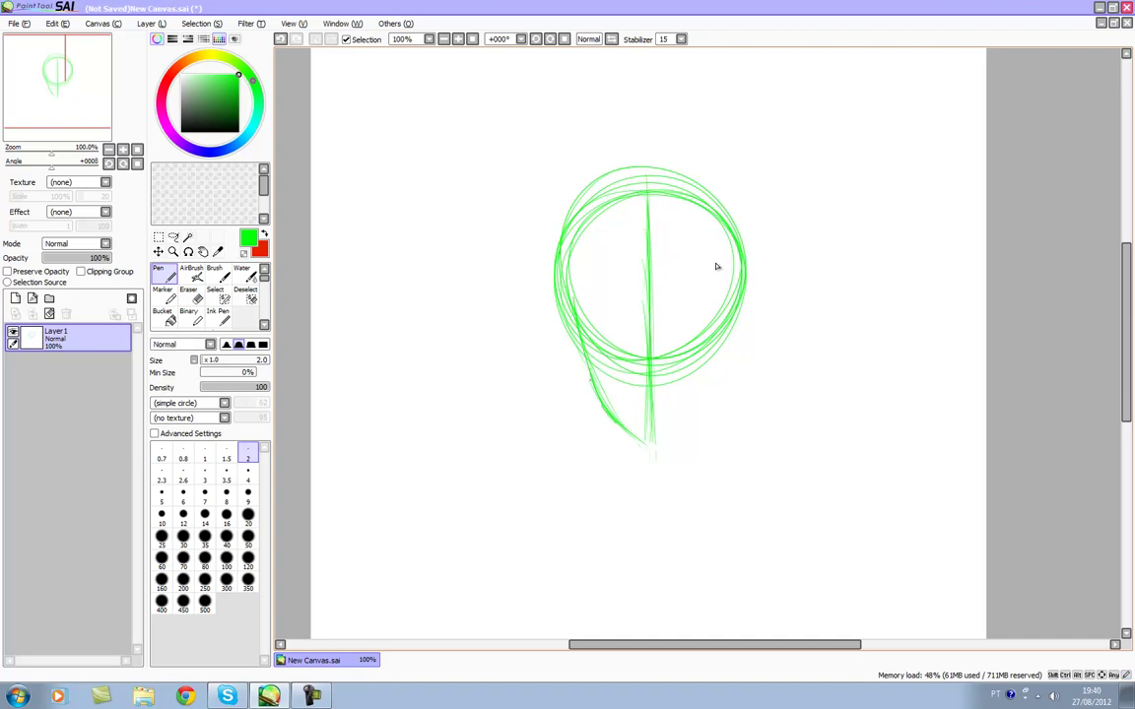
- Sketch the right jaw line from the circle down to the chin with several pen strokes
left_click_drag(717, 266, 631, 280)
left_click_drag(646, 343, 622, 406)
mouse_move(640, 350)
left_mouse_down()
mouse_move(622, 406)
mouse_move(577, 455)
left_mouse_up()
left_click_drag(625, 405, 581, 452)
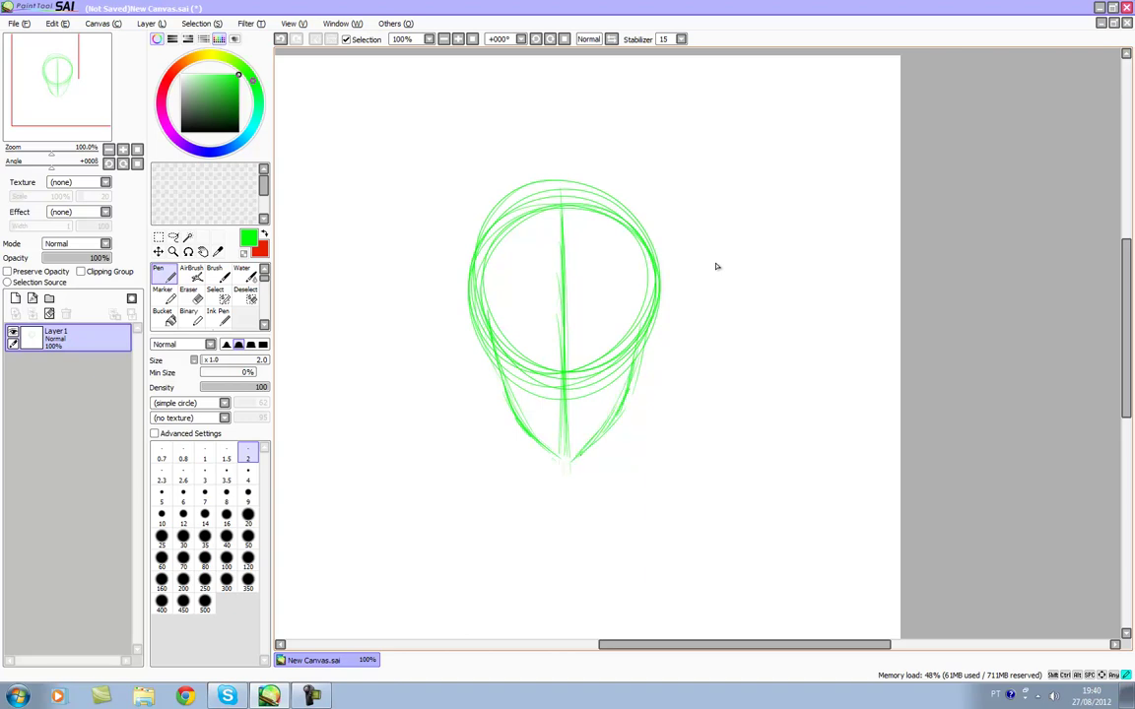
- Check the face in a mirrored view and erase the right jaw line down to the chin
key("h")
key("h")
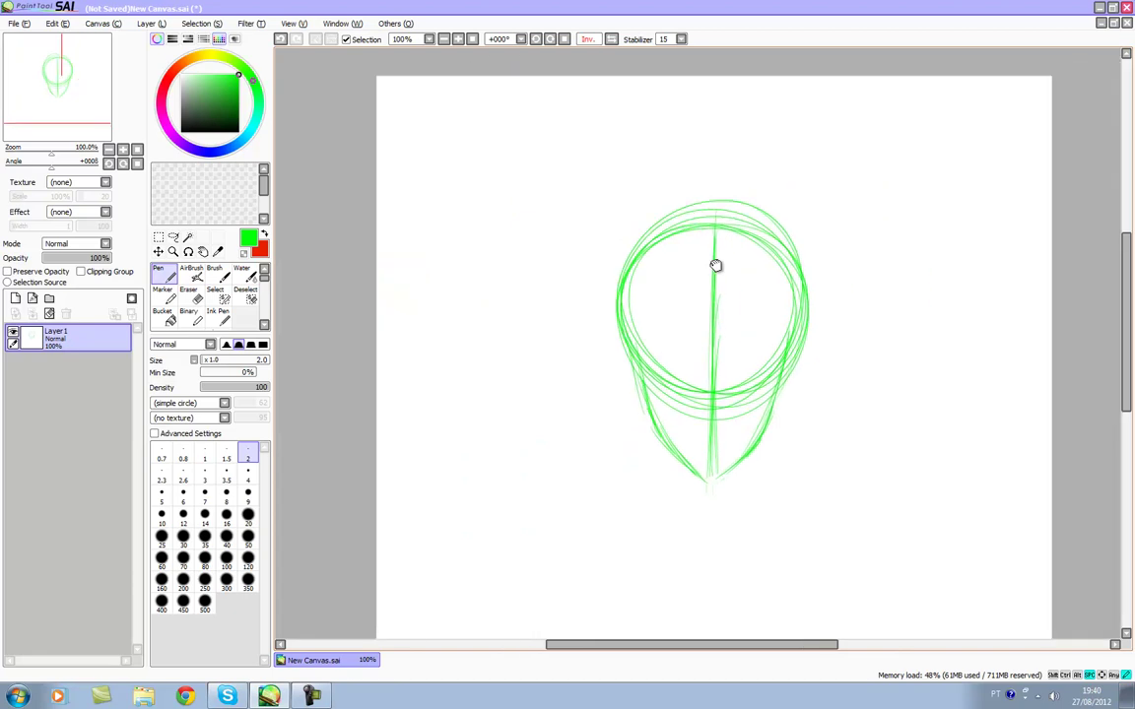
key("e")
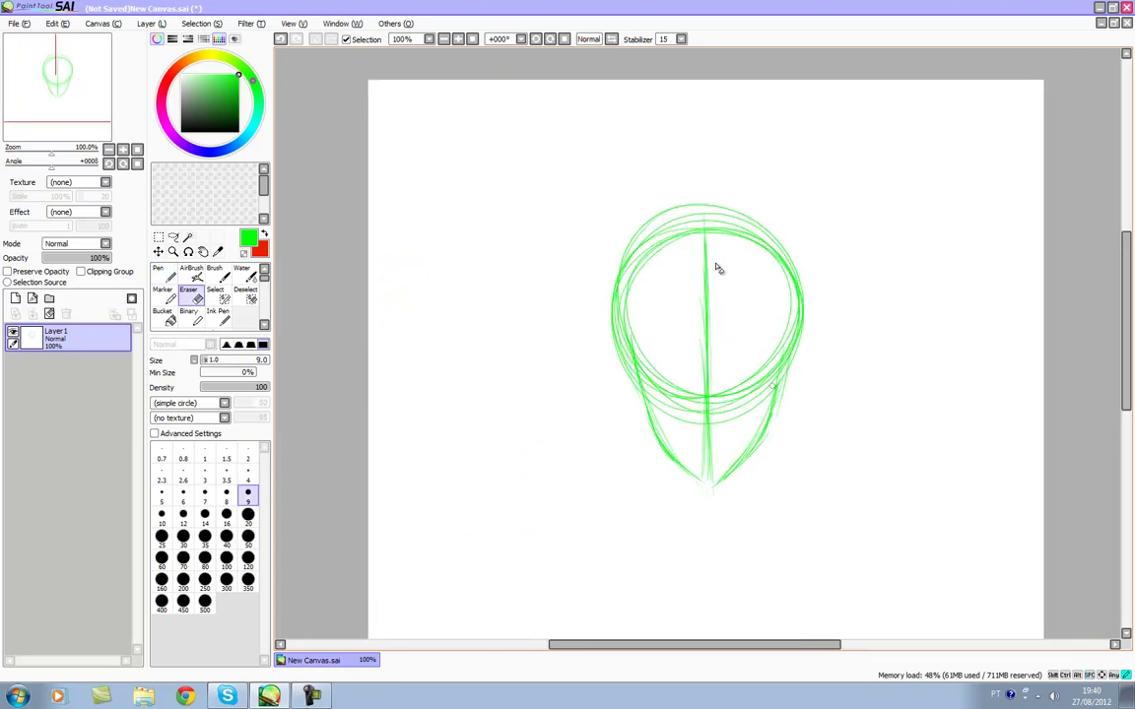
mouse_move(773, 388)
left_mouse_down()
mouse_move(763, 424)
mouse_move(784, 384)
mouse_move(766, 448)
mouse_move(745, 465)
mouse_move(756, 432)
mouse_move(712, 499)
left_mouse_up()
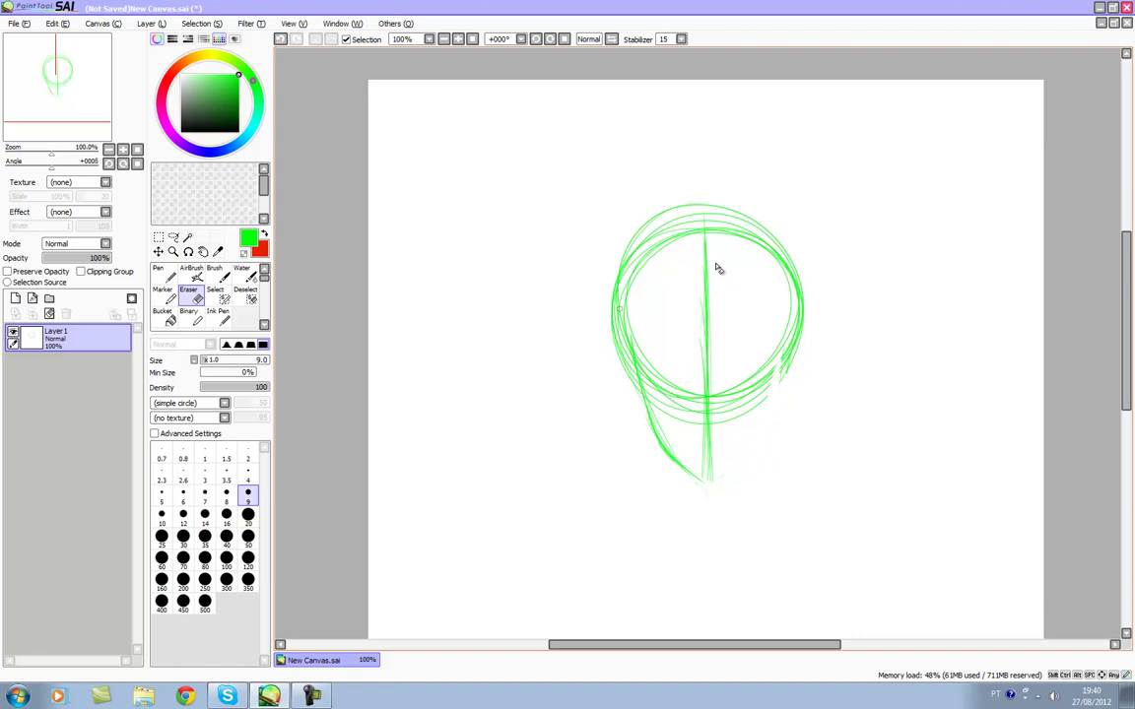
- Redraw the right jaw line with a wider curve from the circle's side to the chin and clean up its stray ends
key("n")
left_click_drag(775, 420, 770, 435)
left_click_drag(796, 364, 765, 449)
left_click_drag(793, 382, 733, 476)
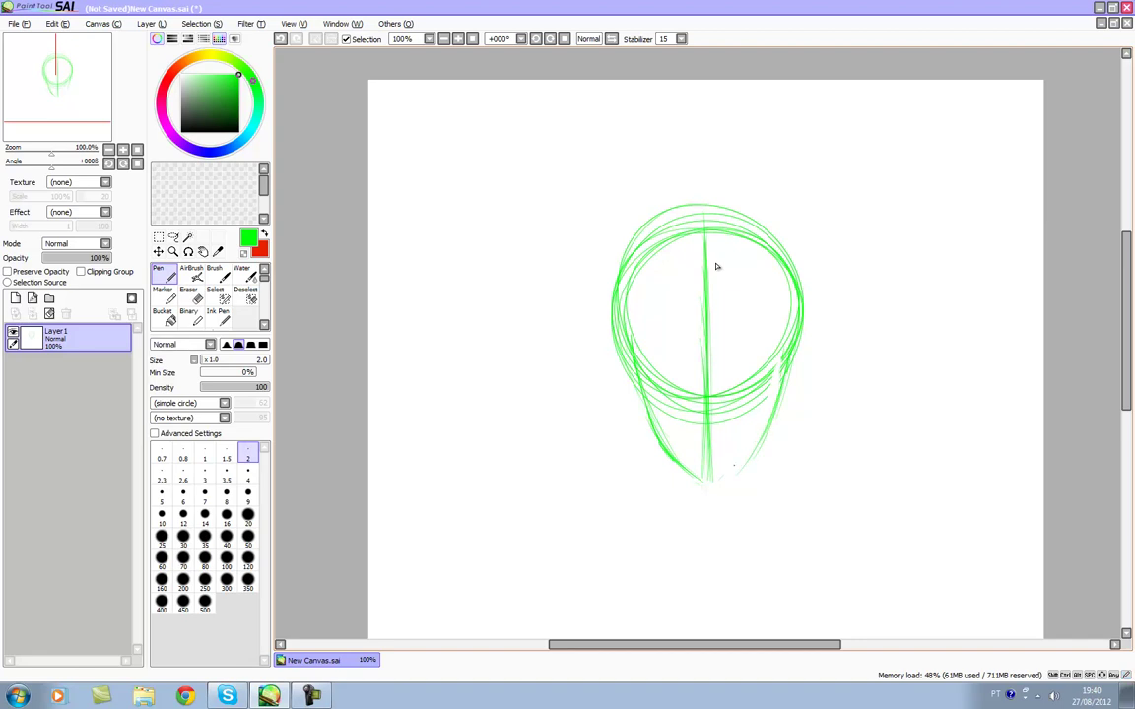
left_click_drag(772, 431, 702, 504)
key("e")
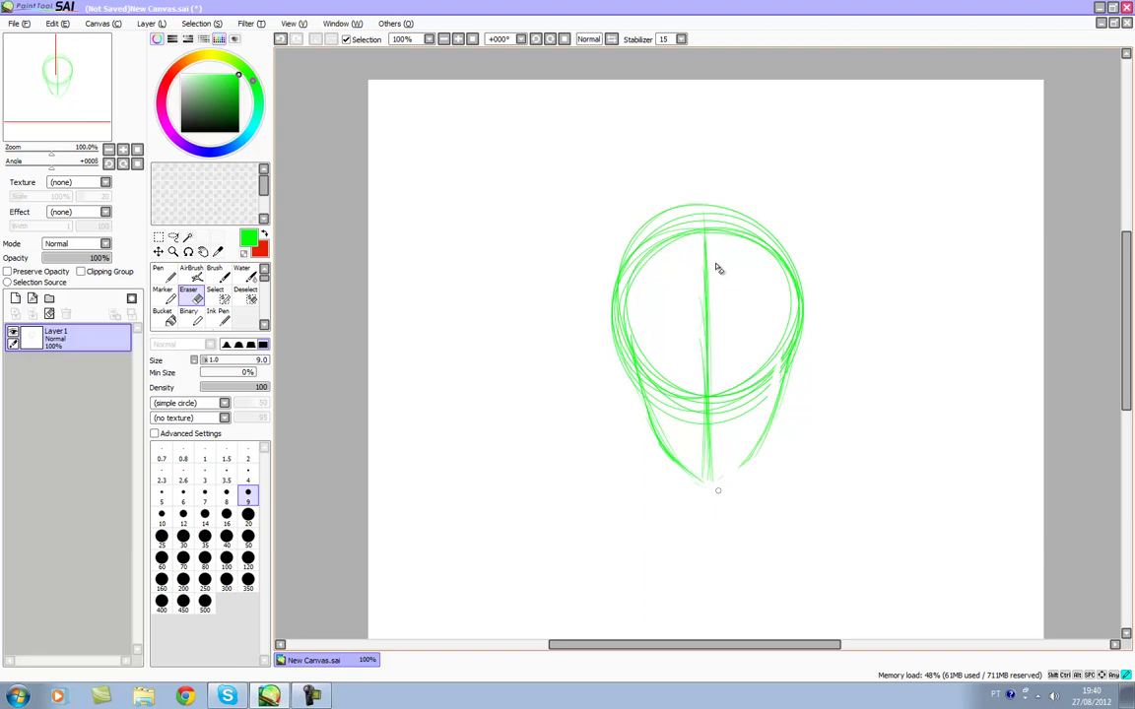
key("n")
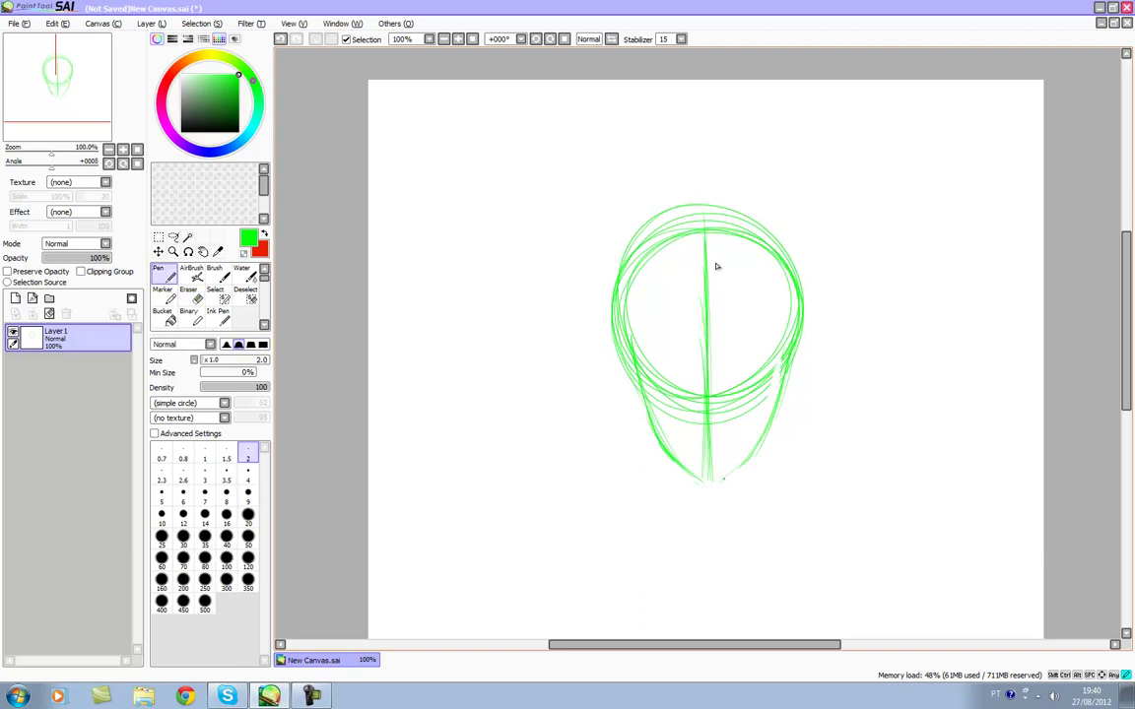
key("e")
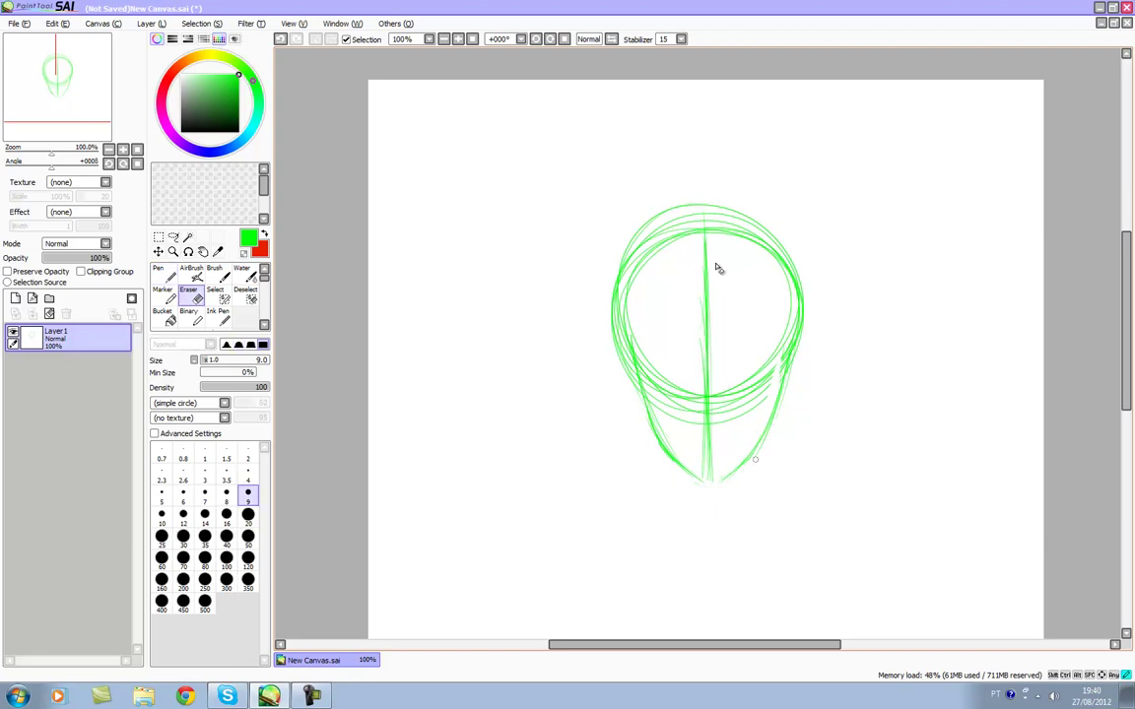
key("n")
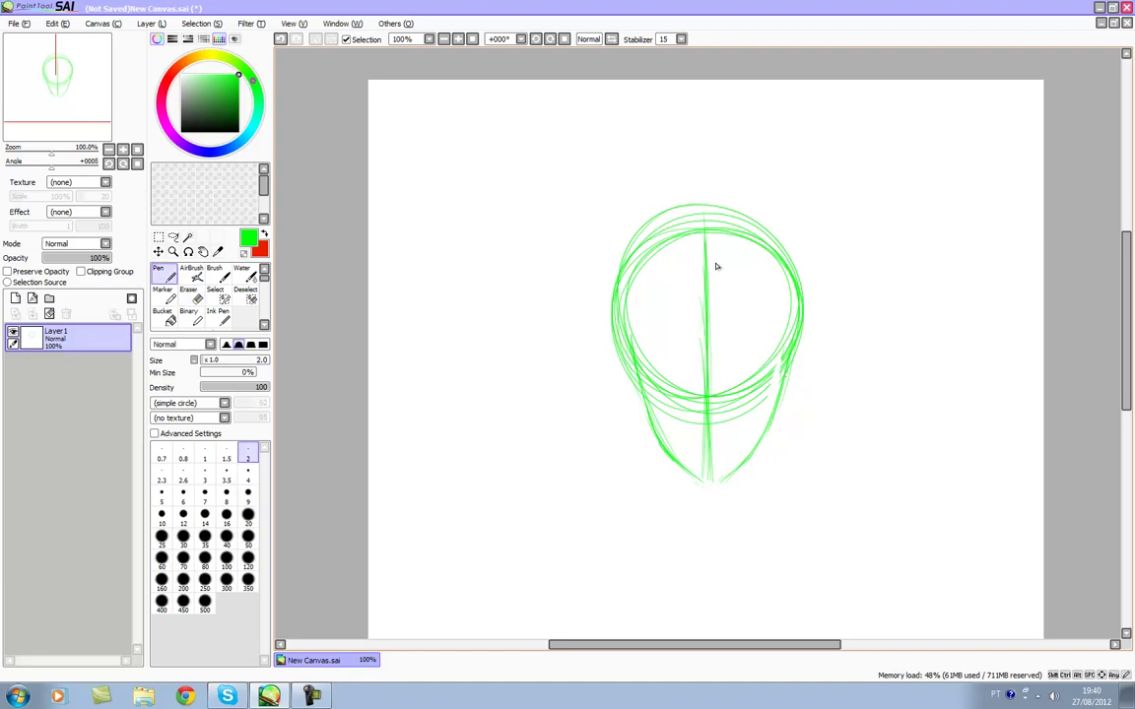
- Add narrower side contours along the inner left and right edges of the head circle
key("space")
left_click_drag(716, 266, 688, 313)
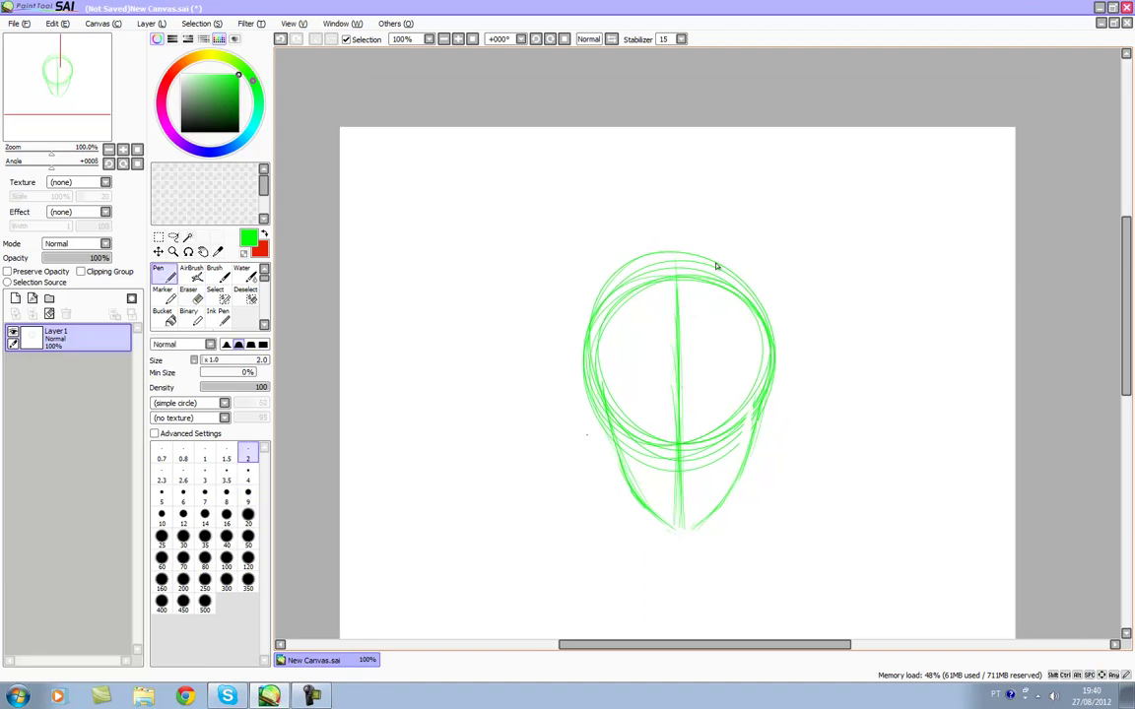
mouse_move(600, 362)
left_mouse_down()
mouse_move(624, 296)
mouse_move(655, 285)
mouse_move(713, 298)
mouse_move(761, 370)
left_mouse_up()
left_click_drag(761, 321, 758, 398)
left_click_drag(761, 345, 756, 396)
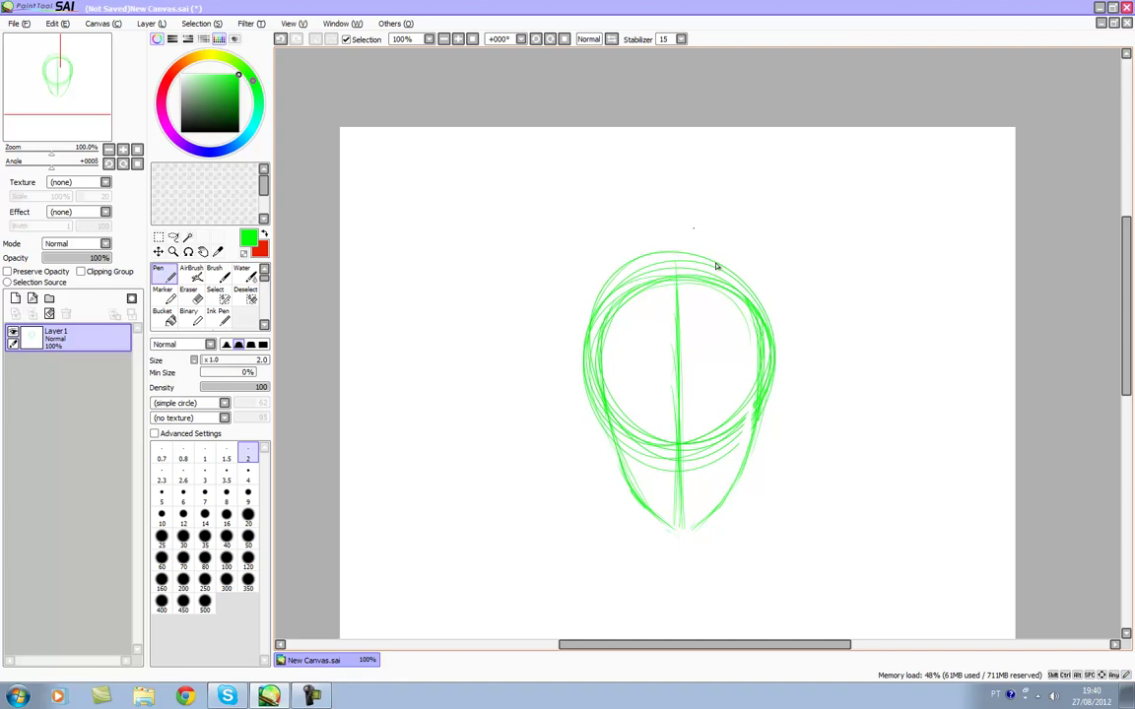
- Erase the outer circle loops with the size 20 eraser and sketch a cleaner skull outline with the pen
key("e")
left_click_drag(770, 311, 770, 385)
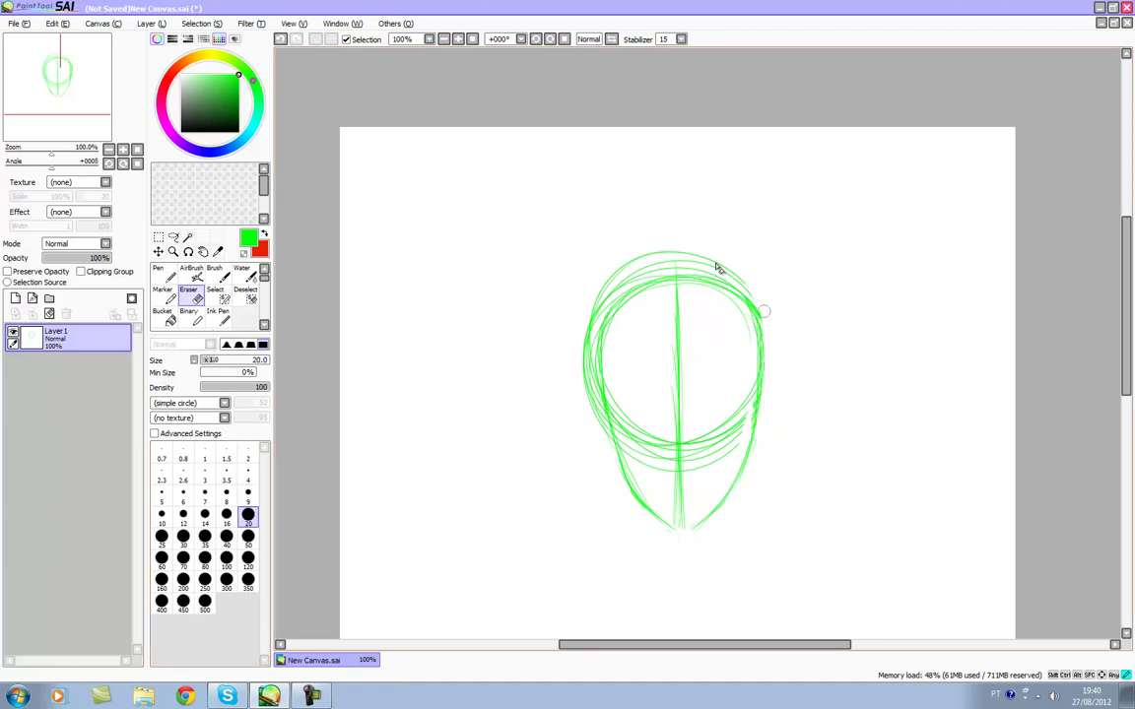
mouse_move(585, 327)
left_mouse_down()
mouse_move(594, 397)
mouse_move(589, 346)
mouse_move(584, 435)
mouse_move(598, 300)
mouse_move(571, 425)
mouse_move(636, 263)
mouse_move(588, 317)
mouse_move(642, 262)
mouse_move(619, 281)
mouse_move(712, 259)
mouse_move(658, 257)
mouse_move(731, 265)
mouse_move(692, 263)
mouse_move(737, 279)
mouse_move(687, 263)
mouse_move(755, 293)
left_mouse_up()
key("n")
left_click_drag(695, 358, 618, 330)
left_click_drag(702, 262, 717, 266)
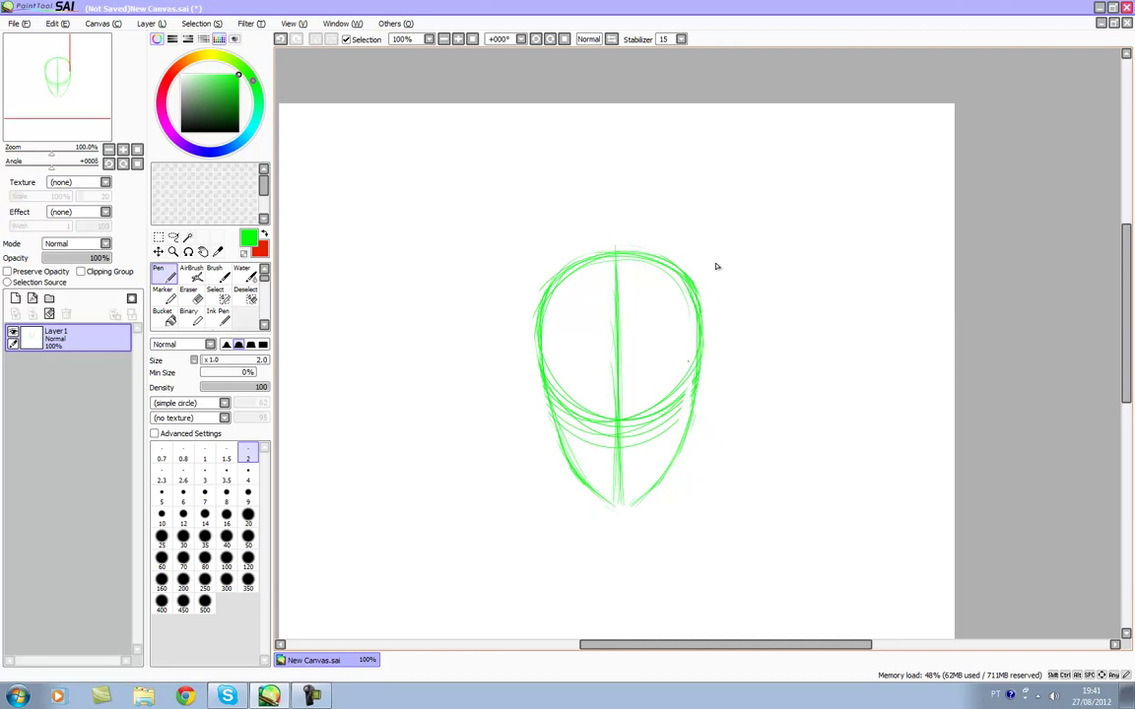
- Mirror the canvas view and erase the vertical centre line inside the face
key("h")
left_click_drag(682, 360, 550, 365)
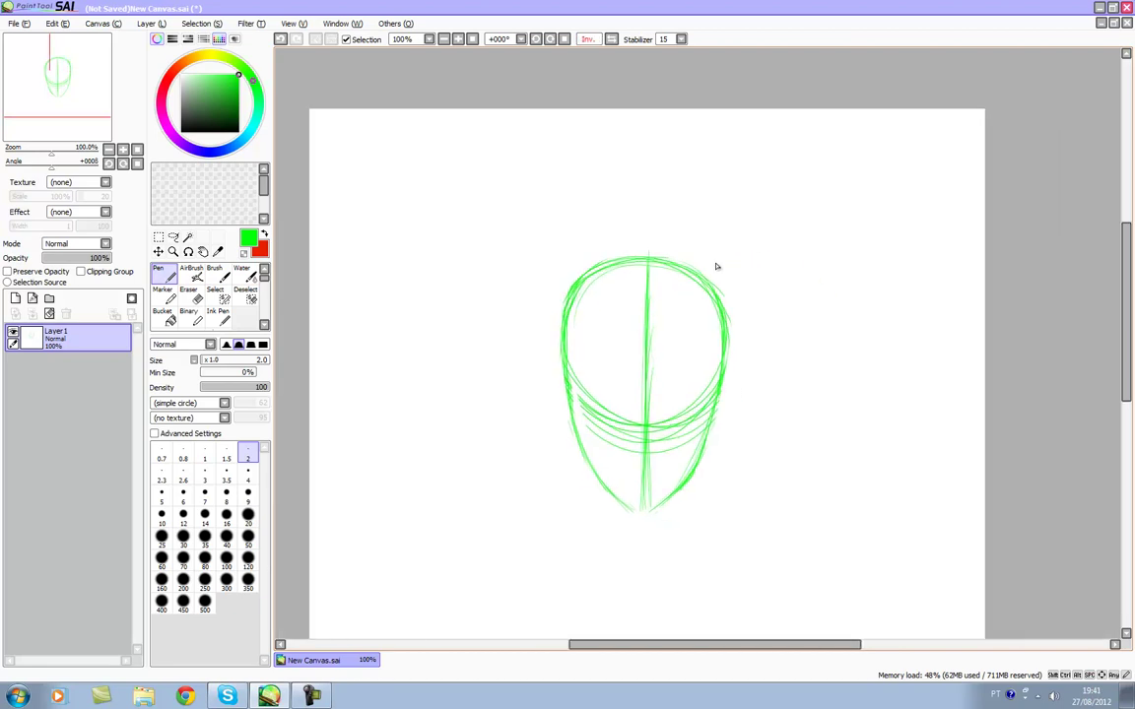
key("e")
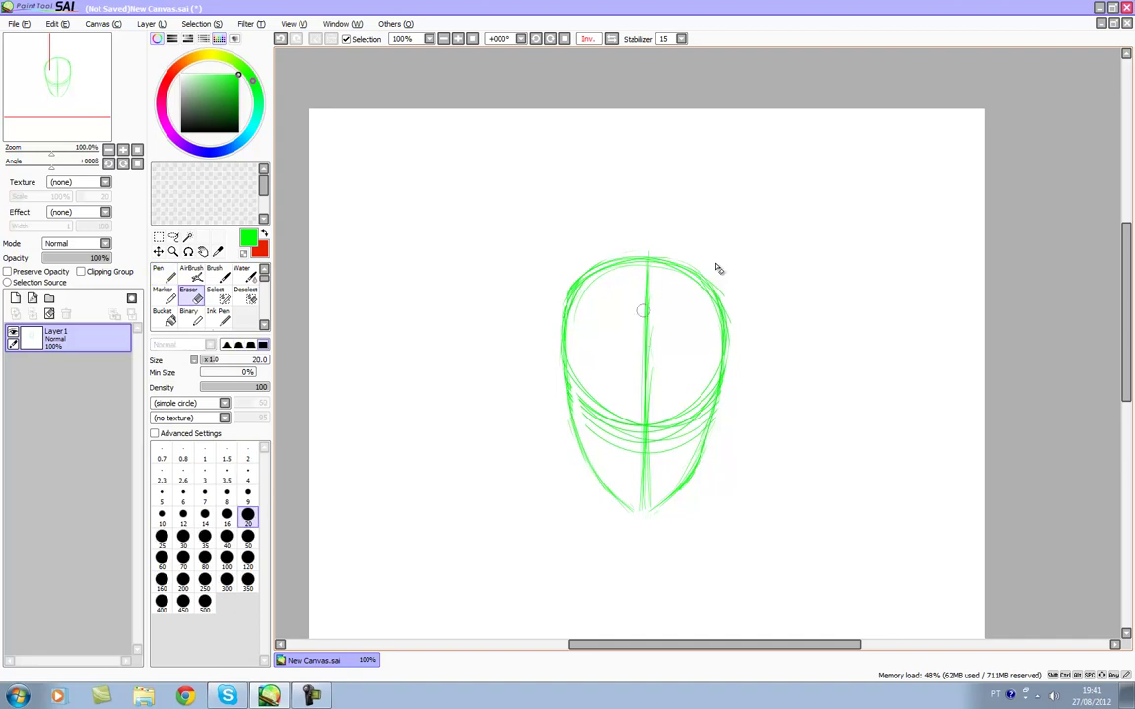
mouse_move(646, 317)
left_mouse_down()
mouse_move(643, 290)
mouse_move(646, 545)
left_mouse_up()
- Redraw a straight vertical centre line from the top of the skull to the chin with the pen
key("e")
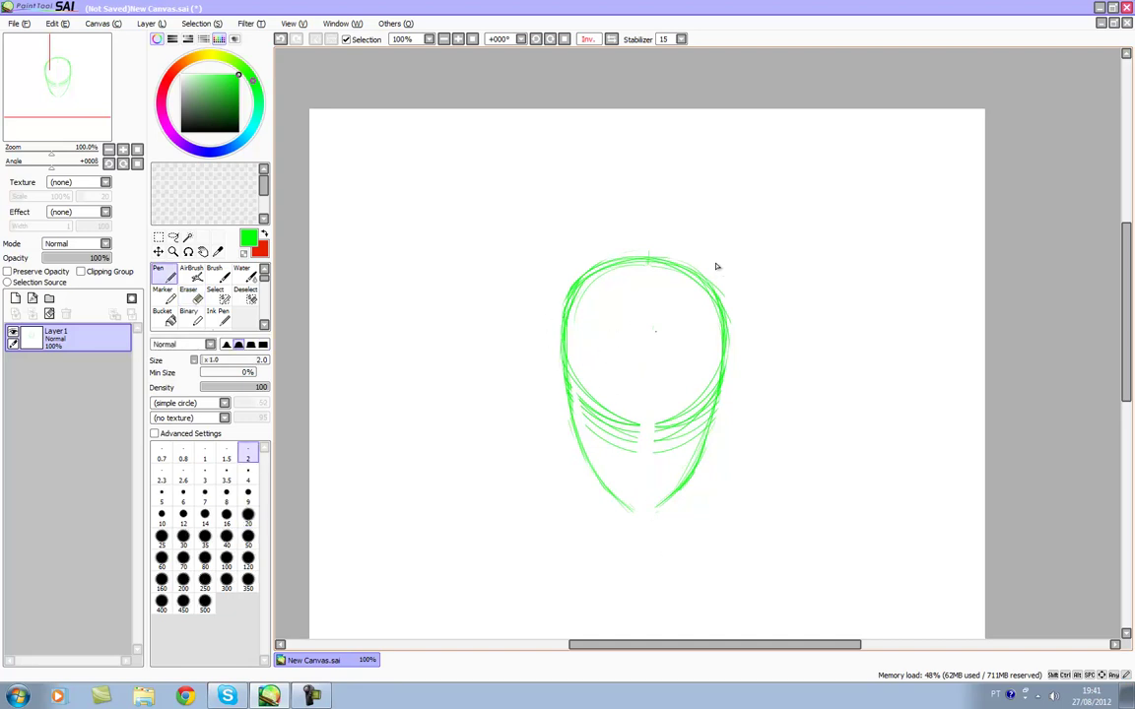
left_click_drag(637, 268, 642, 454)
left_click_drag(645, 332, 640, 489)
left_click_drag(640, 263, 641, 517)
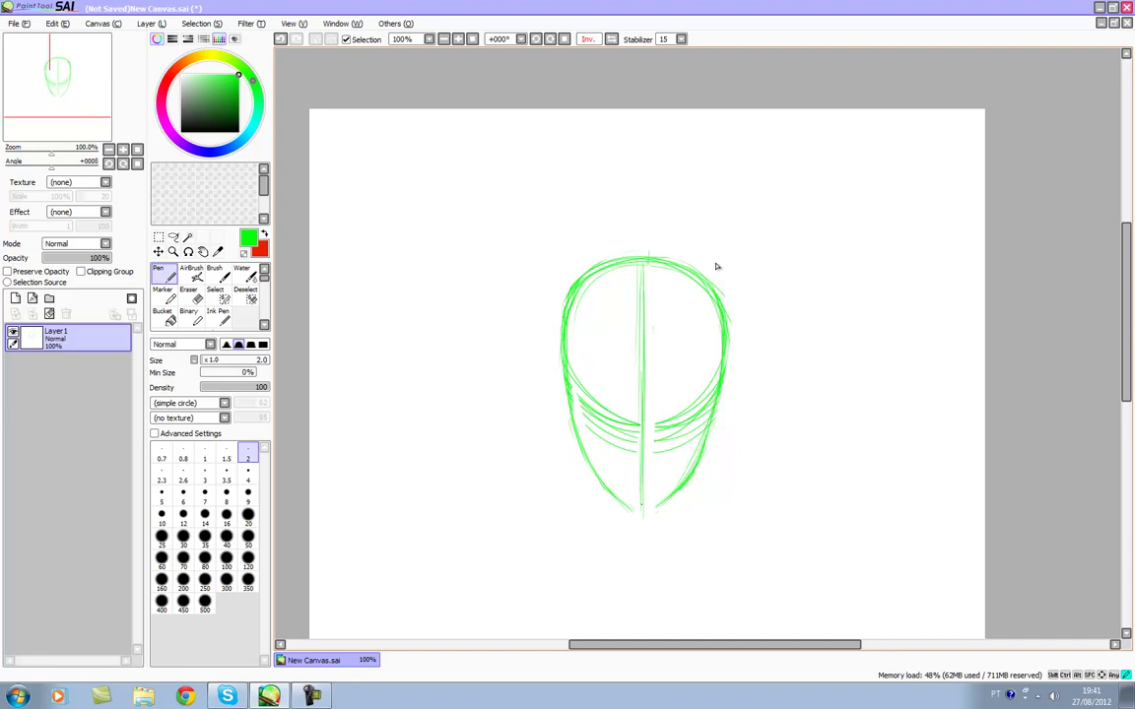
- Join the right jaw line to the chin at the centre line and refine the jaw's lower curve
left_click_drag(673, 494, 643, 514)
left_click_drag(704, 455, 691, 472)
key("e")
key("n")
left_click_drag(731, 397, 675, 431)
key("ctrl+z")
- Draw three horizontal guide lines across the lower half of the face, the lowest midway between the second line and the chin
left_click_drag(717, 265, 591, 335)
left_click(467, 518)
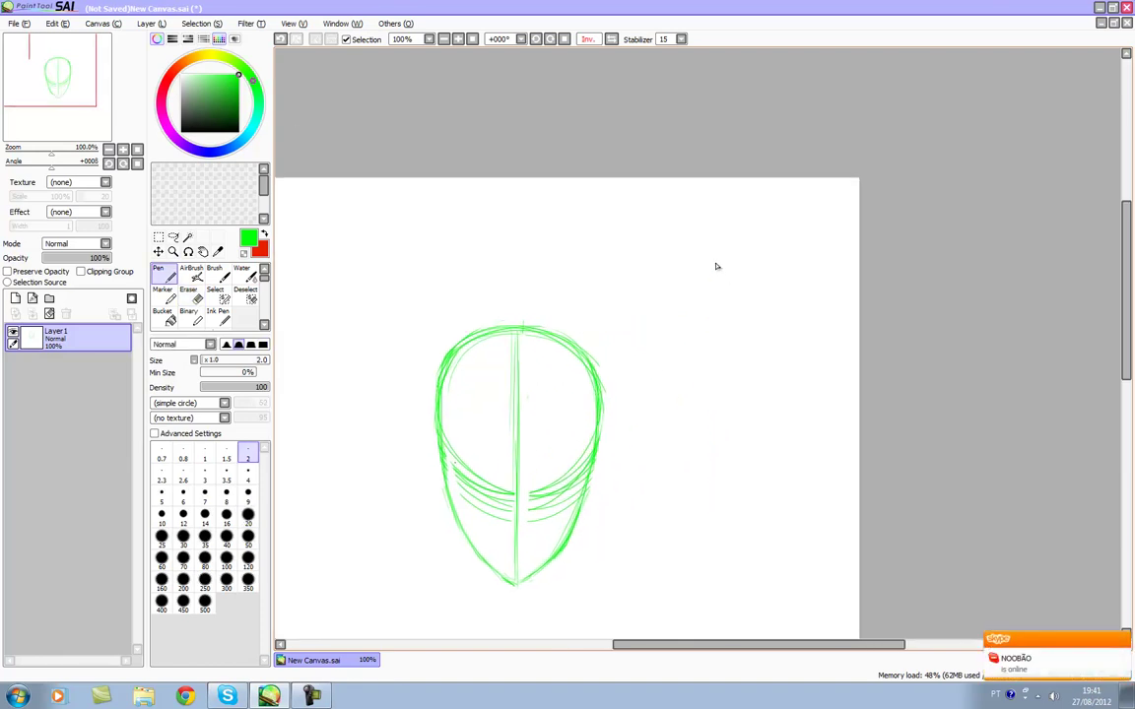
left_click_drag(525, 458, 570, 463)
key("ctrl+z")
left_click_drag(446, 456, 581, 457)
left_click_drag(462, 505, 571, 505)
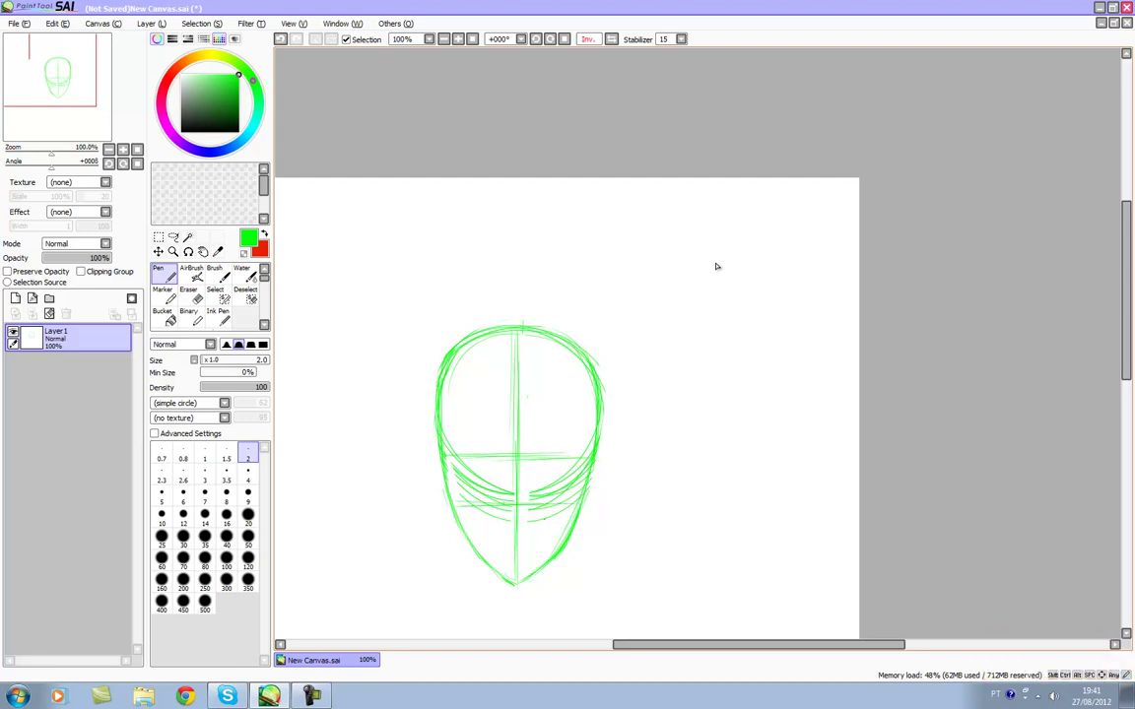
left_click_drag(477, 539, 566, 539)
- Sketch an ear on each side of the head between the upper two guide lines and trim the chin's tip
left_click_drag(429, 459, 449, 506)
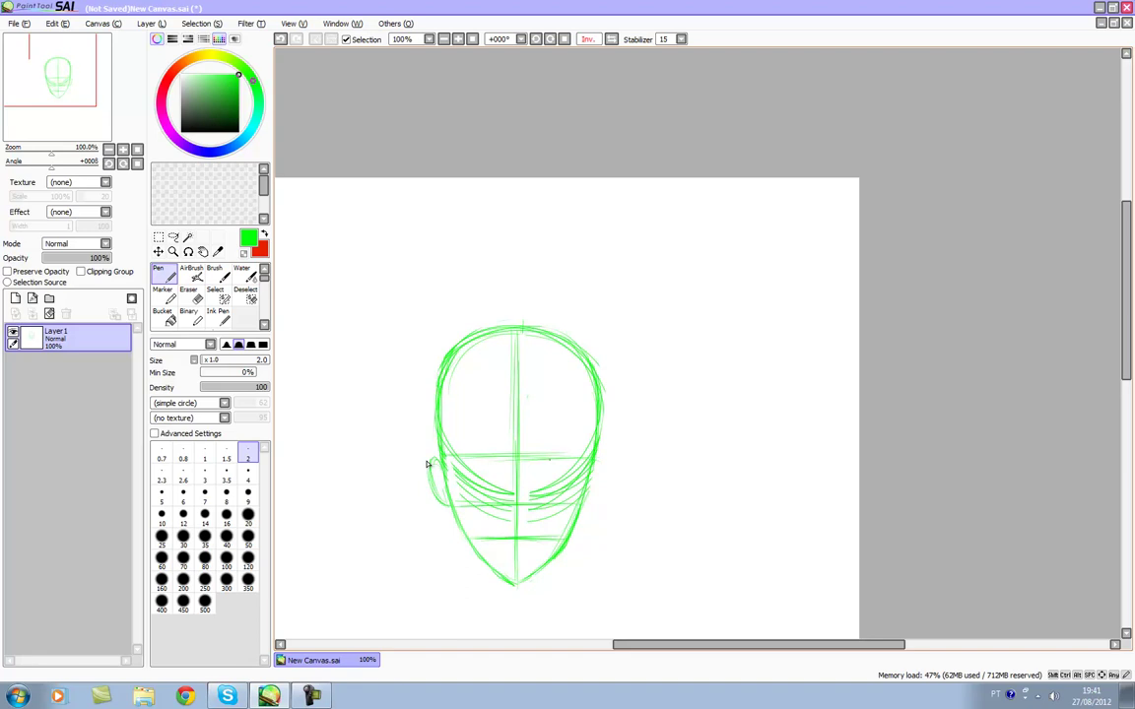
mouse_move(600, 459)
left_mouse_down()
mouse_move(586, 506)
mouse_move(595, 503)
left_mouse_up()
key("e")
key("n")
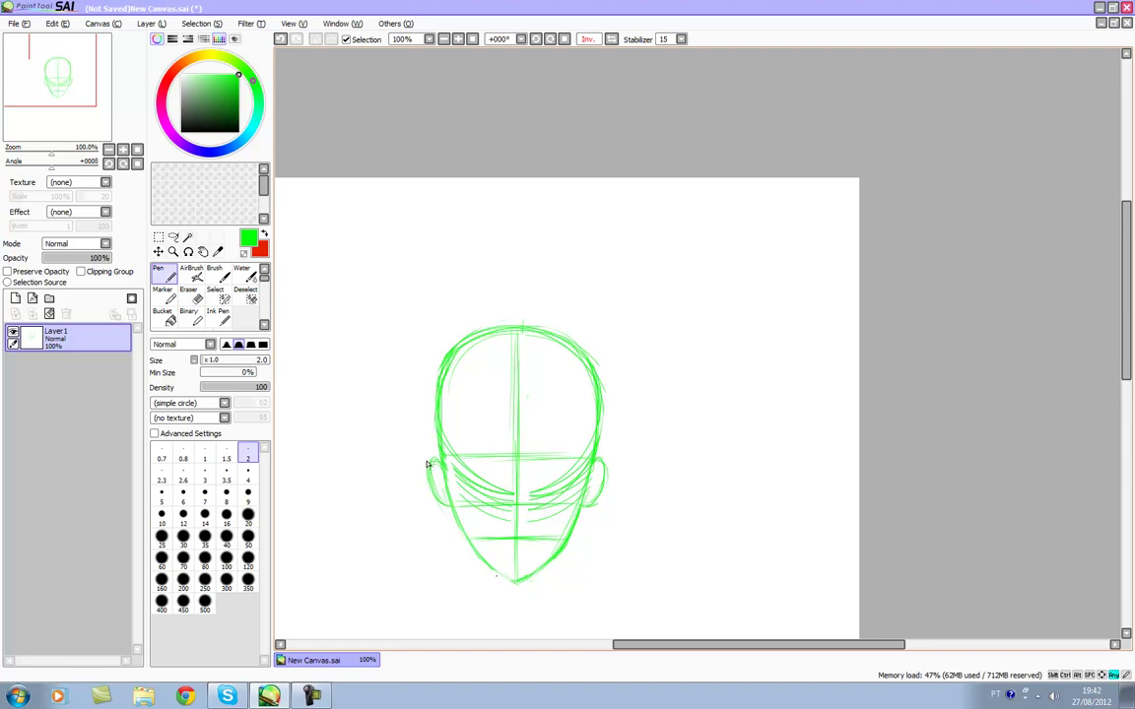
- Draw a vertical neck line down from each side of the jaw with the green pen, undoing the first attempts at the left one
left_click_drag(428, 464, 402, 494)
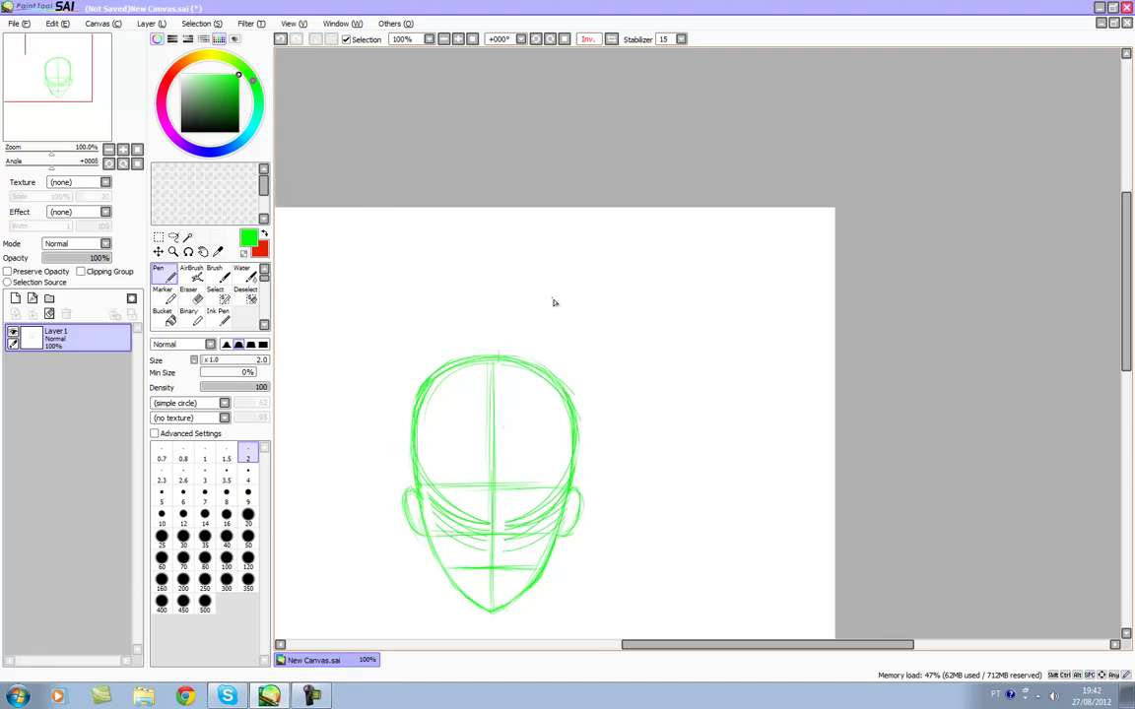
left_click_drag(489, 537, 539, 360)
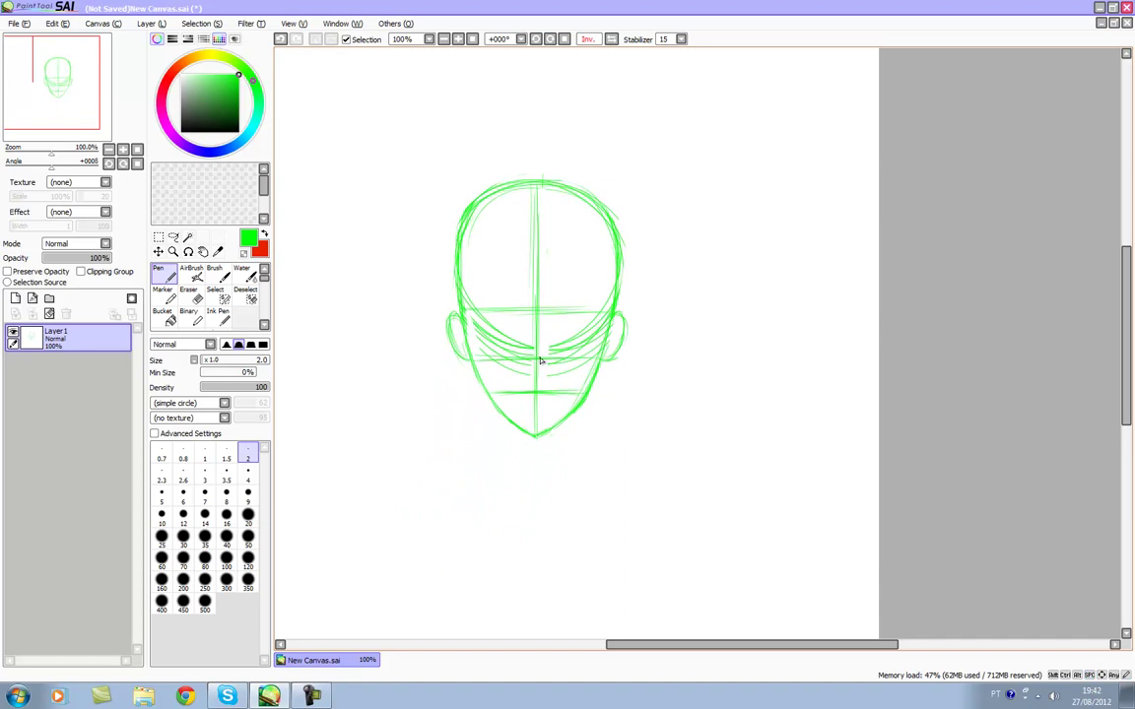
left_click_drag(481, 383, 494, 462)
key("ctrl+z")
key("ctrl+z")
left_click_drag(489, 396, 498, 455)
left_click_drag(578, 409, 573, 461)
mouse_move(494, 408)
left_mouse_down()
mouse_move(497, 466)
mouse_move(486, 402)
mouse_move(491, 435)
left_mouse_up()
- Erase the left neck line and redraw it as a straighter line down from the jaw
key("e")
left_click_drag(487, 398, 496, 456)
key("n")
left_click_drag(494, 411, 497, 462)
left_click_drag(556, 365, 556, 426)
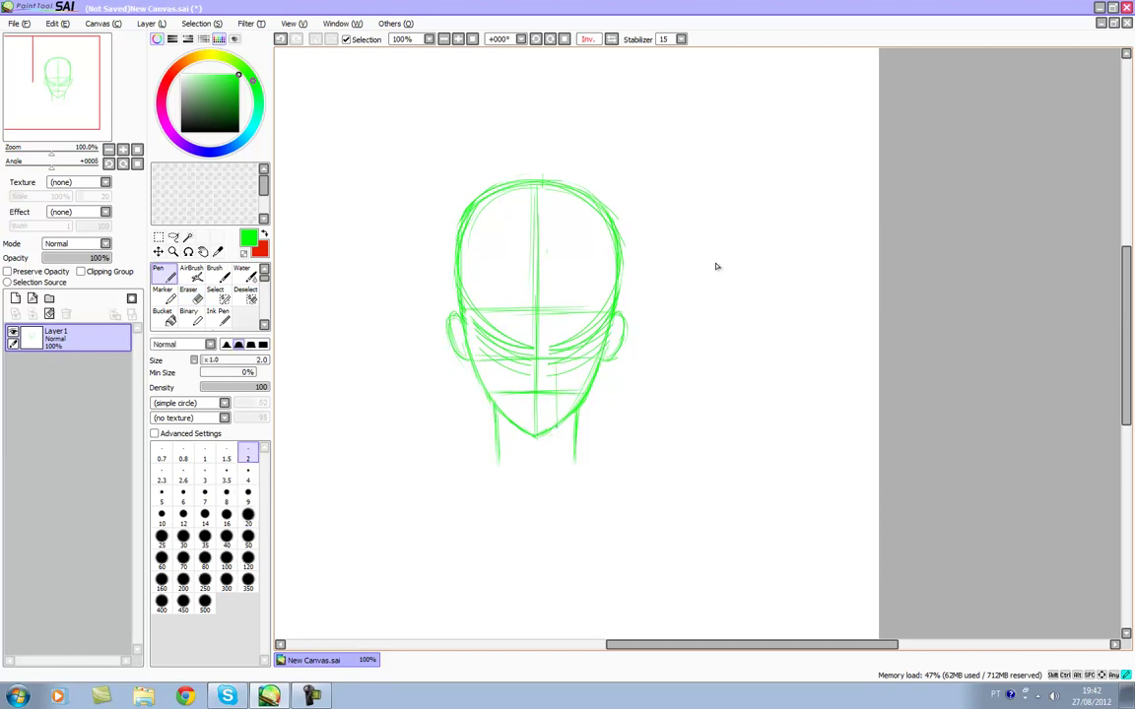
- Sketch a small upright oval for each eye on the top guide line and mark the mouth on the lowest guide line
scroll(717, 266, "up", 2)
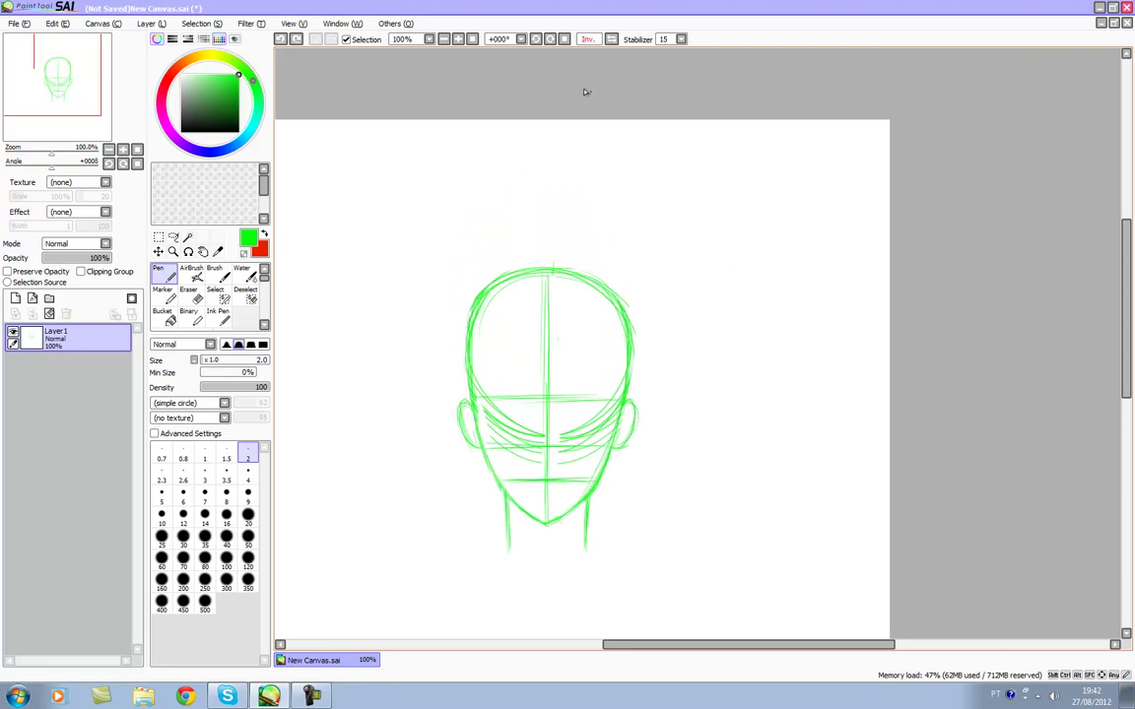
scroll(577, 355, "up", 1)
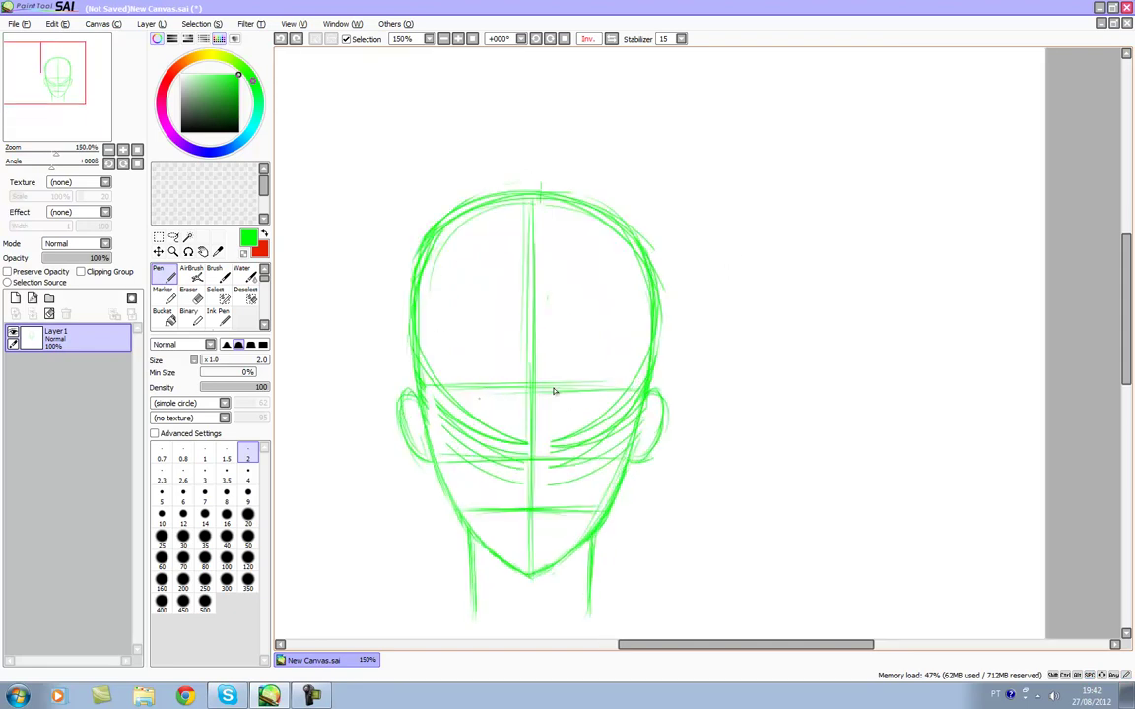
mouse_move(485, 379)
left_mouse_down()
mouse_move(476, 394)
mouse_move(487, 389)
left_mouse_up()
mouse_move(579, 380)
left_mouse_down()
mouse_move(574, 398)
mouse_move(583, 386)
mouse_move(554, 357)
mouse_move(559, 329)
mouse_move(559, 347)
left_mouse_up()
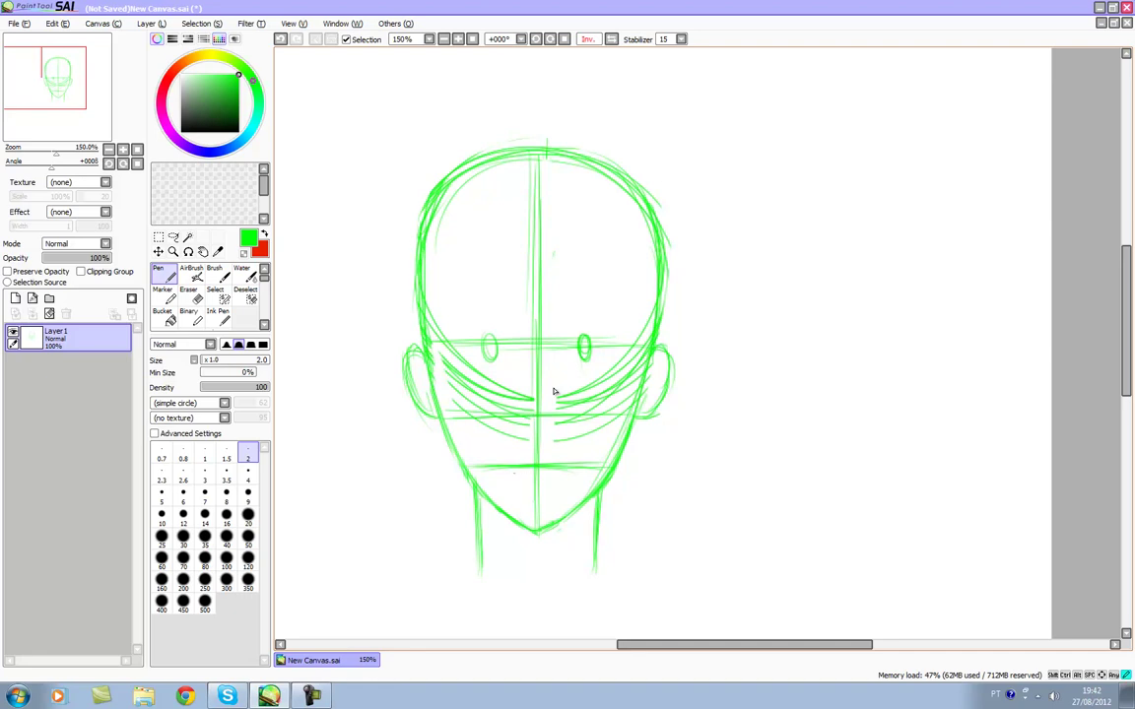
mouse_move(510, 469)
left_mouse_down()
mouse_move(569, 476)
mouse_move(540, 473)
left_mouse_up()
- Rough in the nose just above the second guide line, and erase the centre line and stray strokes around it
left_click_drag(554, 391, 554, 397)
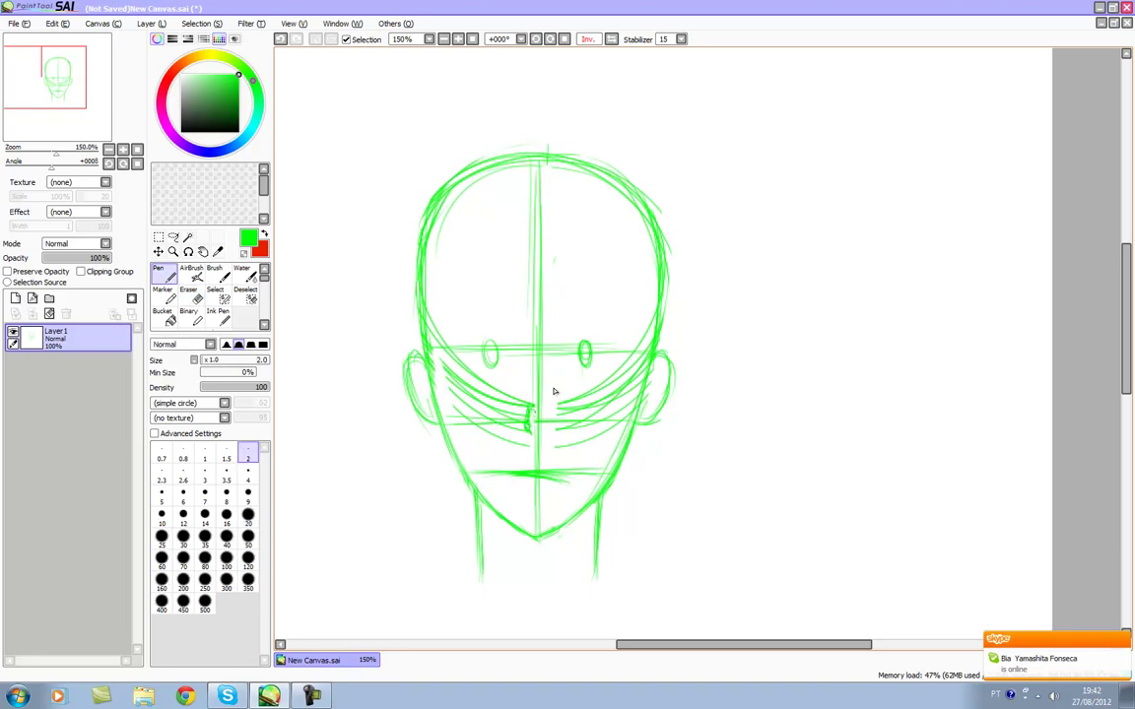
mouse_move(533, 376)
left_mouse_down()
mouse_move(538, 398)
mouse_move(534, 386)
mouse_move(506, 425)
left_mouse_up()
key("e")
key("n")
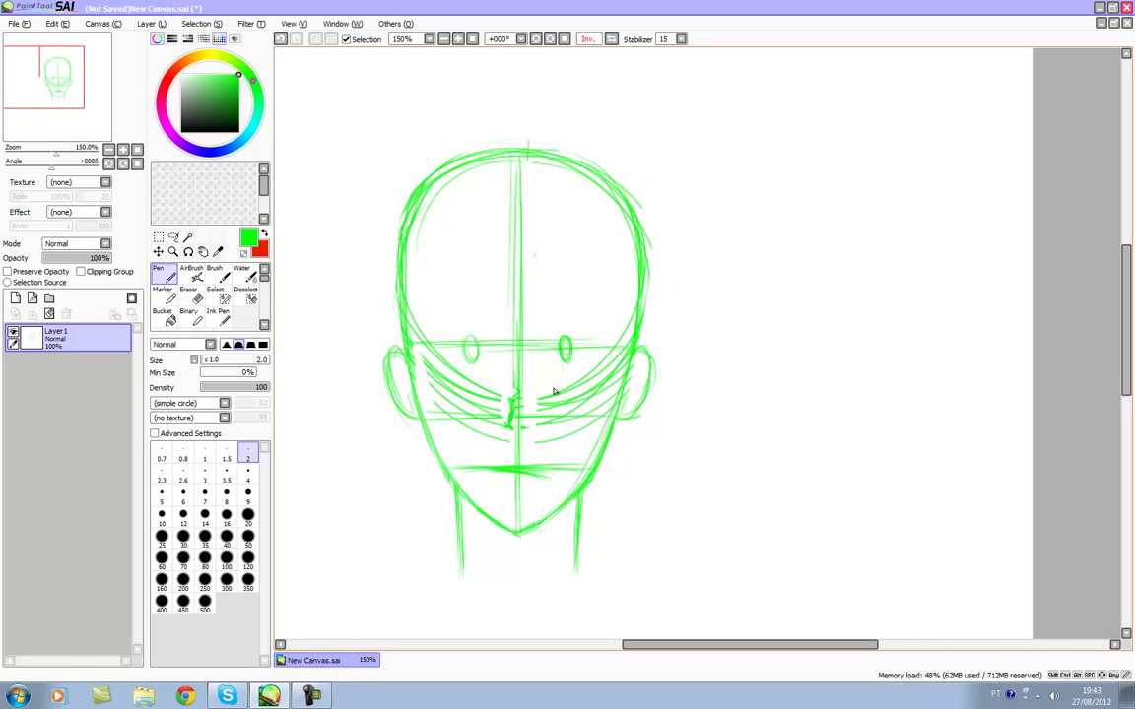
key("e")
left_click_drag(509, 392, 523, 427)
key("n")
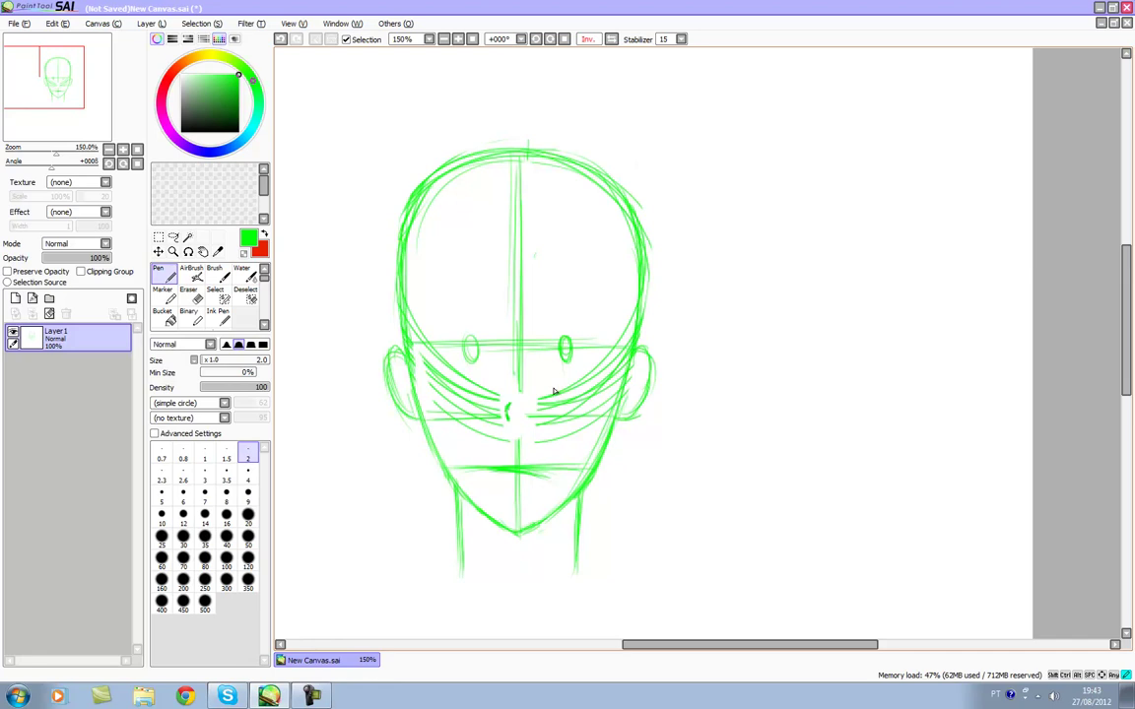
- Redraw the nose with a short bridge line, a left side contour and a small nostril mark
left_click_drag(510, 378, 510, 401)
left_click_drag(506, 411, 509, 422)
left_click_drag(519, 422, 525, 418)
key("space")
mouse_move(553, 391)
left_mouse_down()
mouse_move(550, 337)
mouse_move(552, 388)
left_mouse_up()
left_click_drag(400, 222, 417, 172)
key("space")
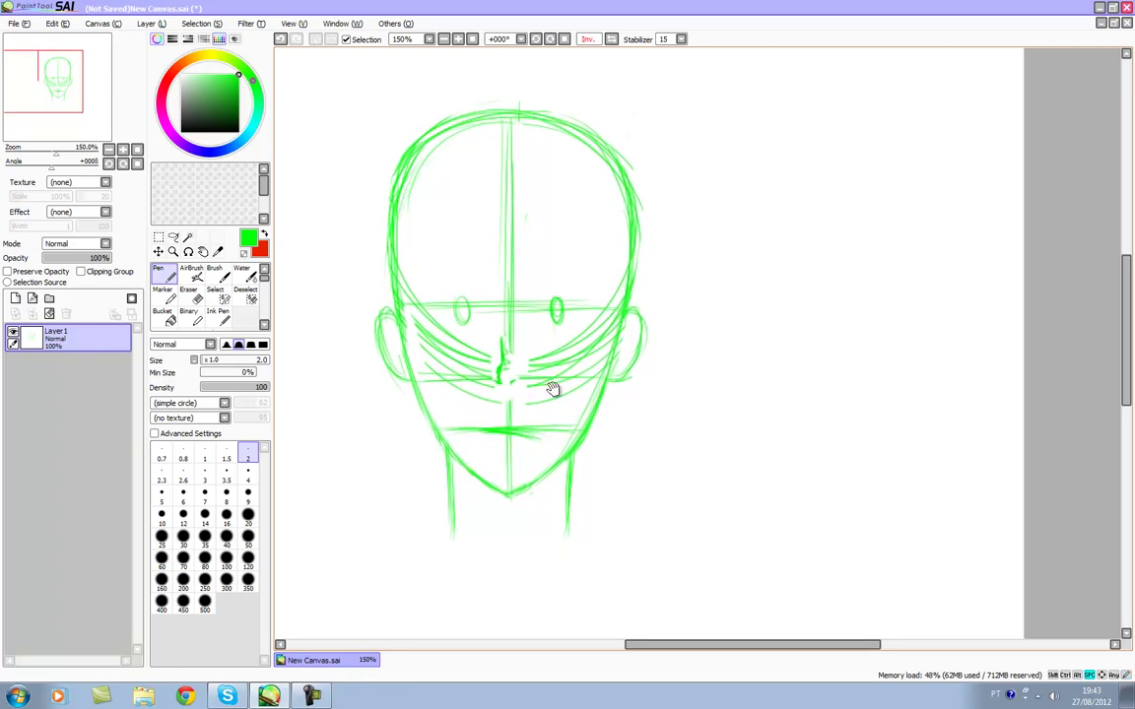
- Erase both oval eyes and draw an arched upper eyelid over the top guide line on each side
left_click_drag(553, 391, 533, 471)
key("e")
left_click_drag(446, 377, 440, 377)
left_click_drag(529, 391, 535, 392)
key("n")
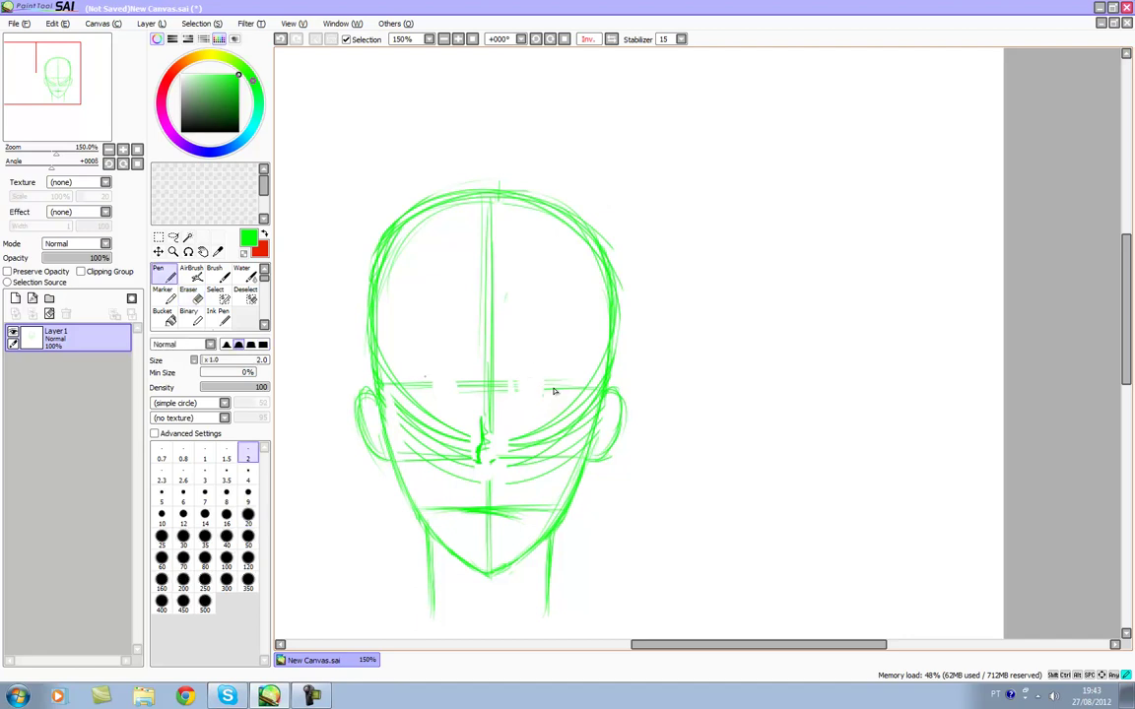
mouse_move(430, 371)
left_mouse_down()
mouse_move(456, 383)
mouse_move(412, 384)
left_mouse_up()
left_click_drag(533, 381, 551, 379)
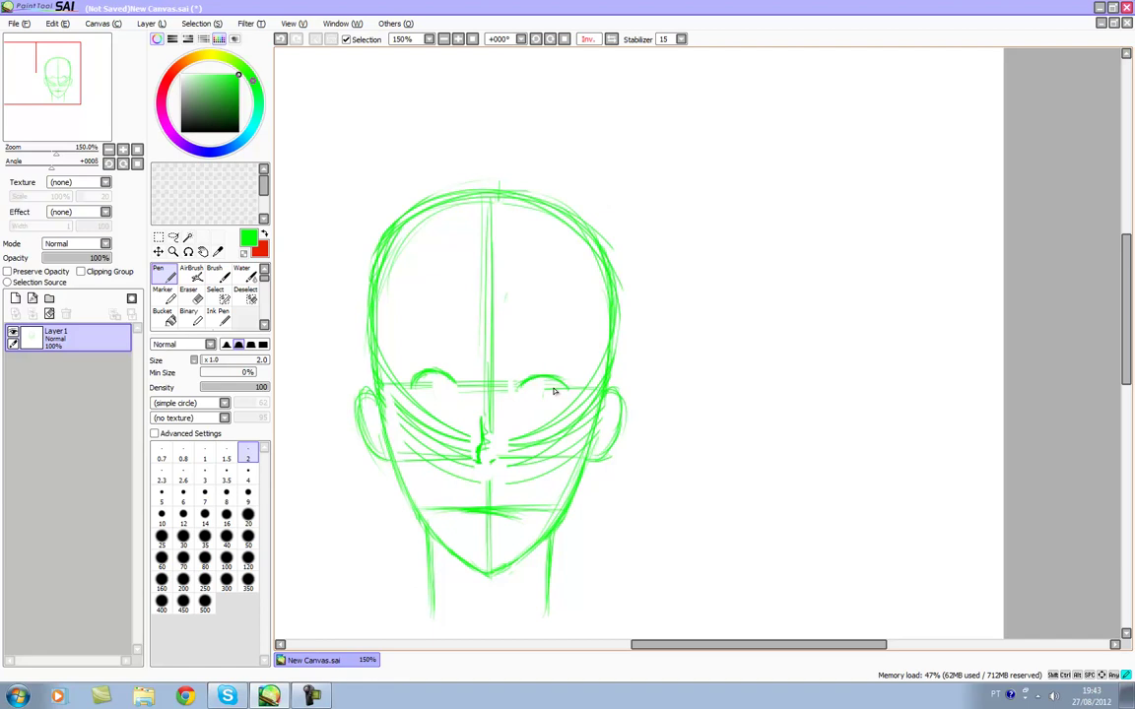
- Erase the right upper eyelid and redraw it as a rounder arch matching the left one
key("e")
mouse_move(552, 382)
left_mouse_down()
mouse_move(567, 386)
mouse_move(540, 378)
left_mouse_up()
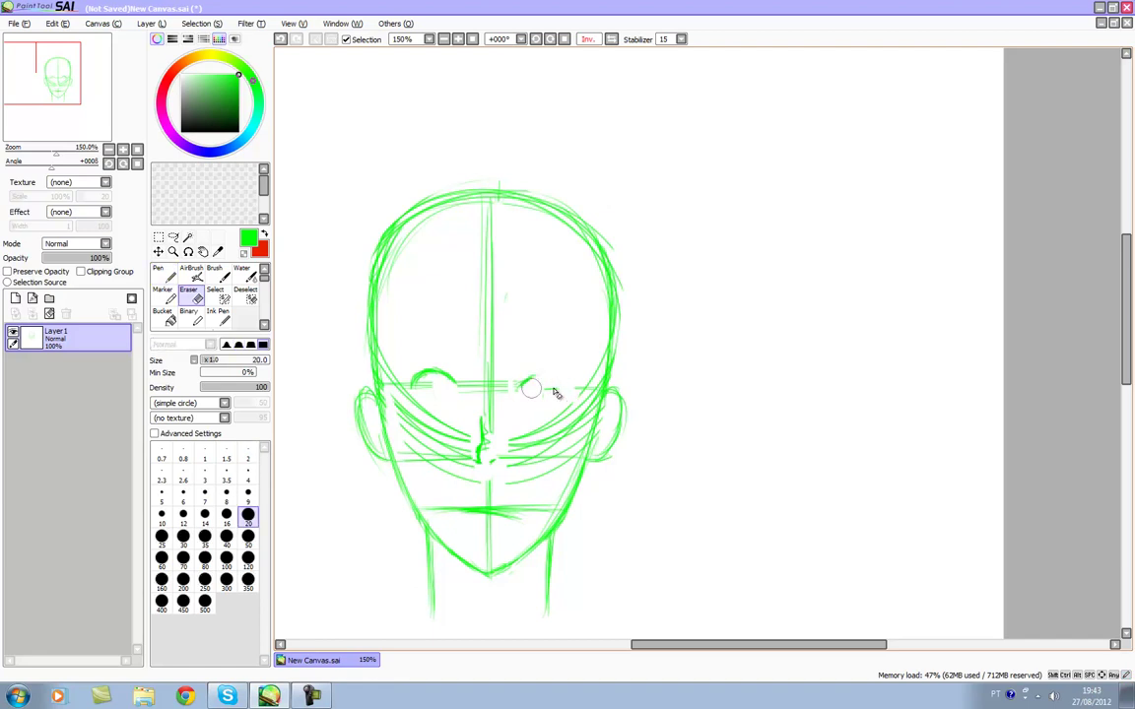
key("n")
key("ctrl+y")
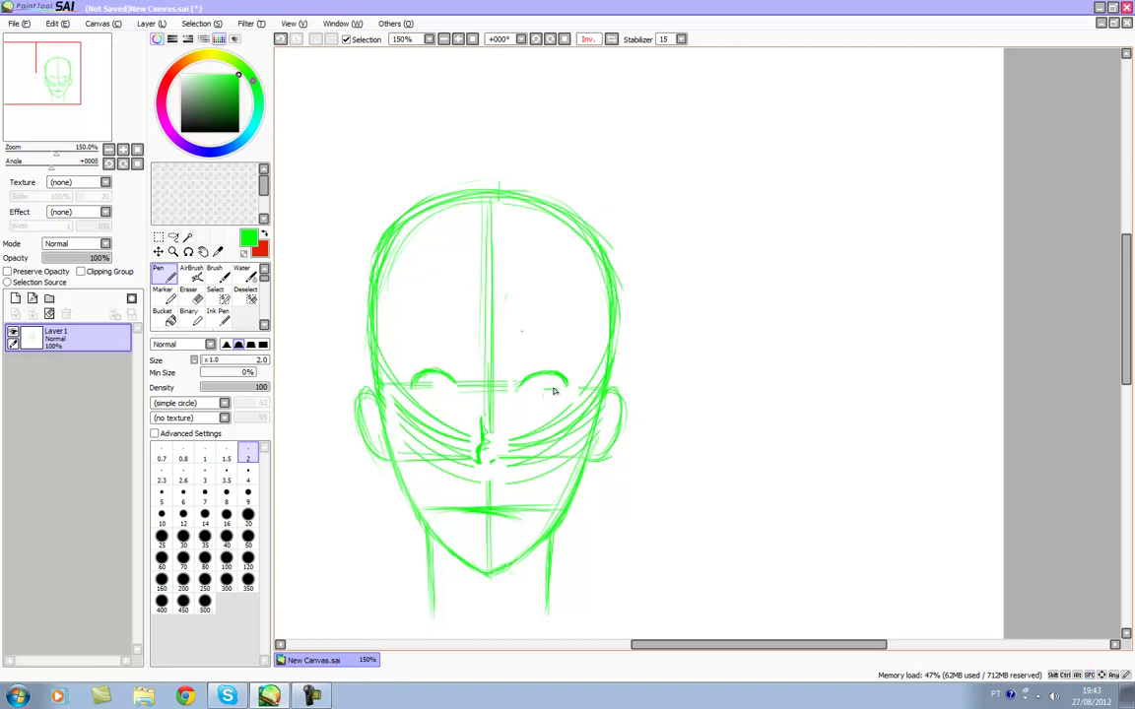
- Draw a tall oval iris under each upper eyelid, correcting the left one with the eraser
left_click_drag(433, 373, 446, 406)
key("e")
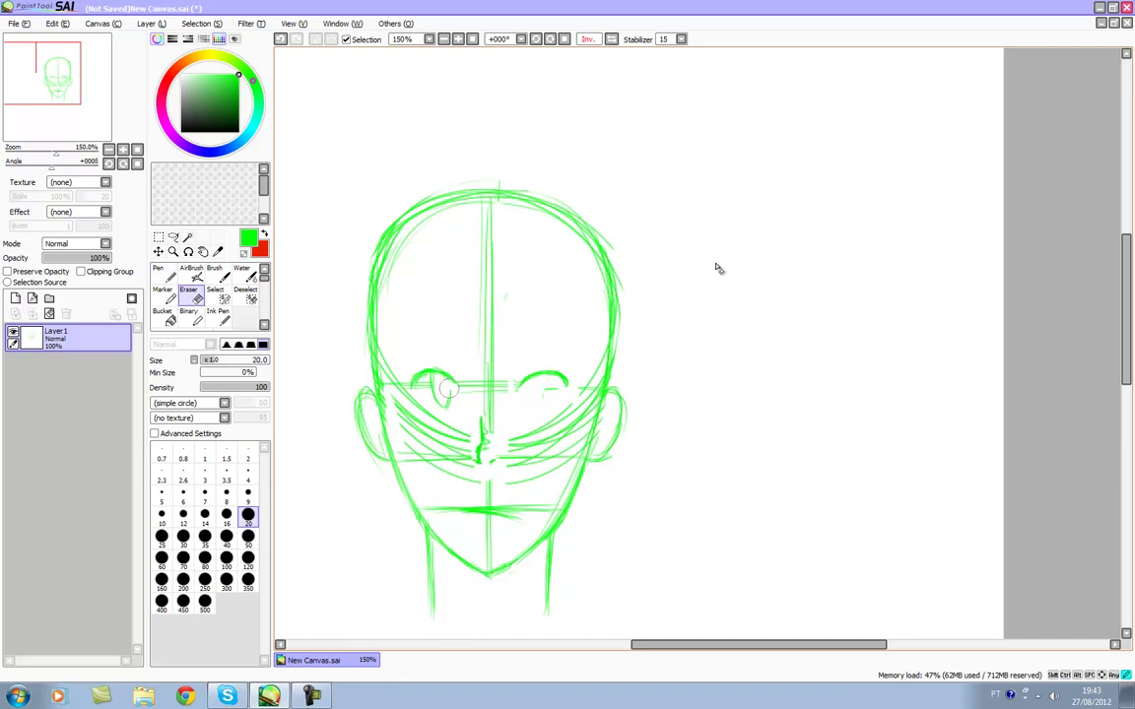
key("n")
left_click_drag(434, 376, 441, 404)
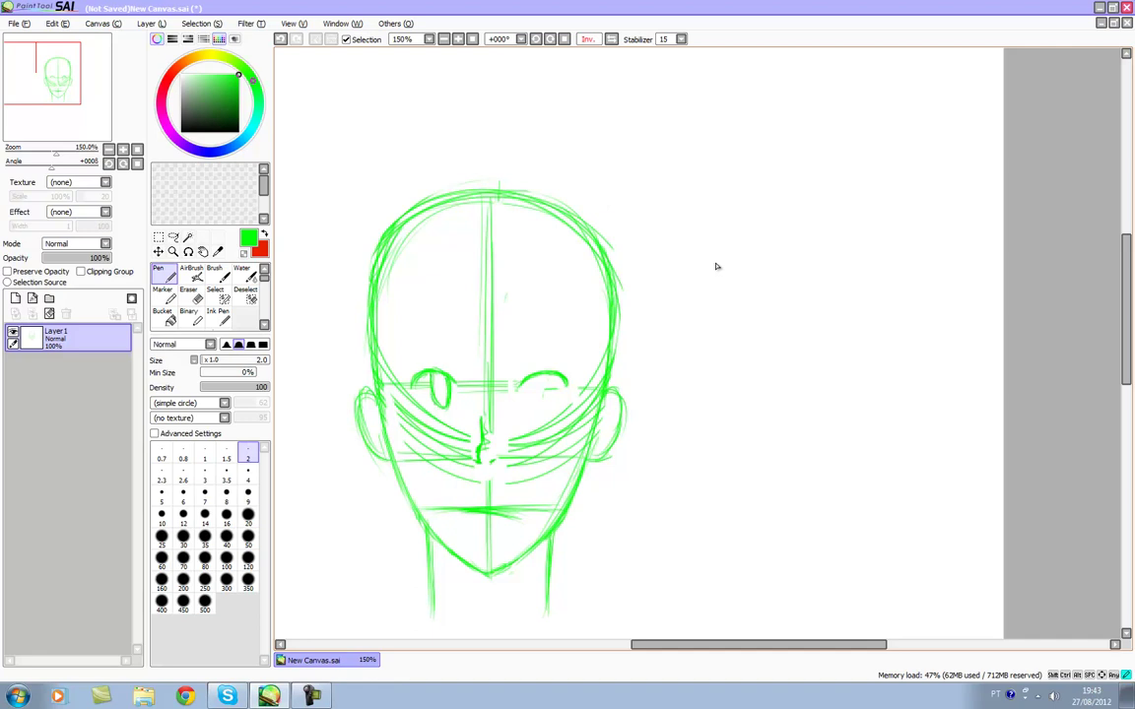
left_click_drag(715, 264, 694, 244)
left_click_drag(517, 361, 528, 390)
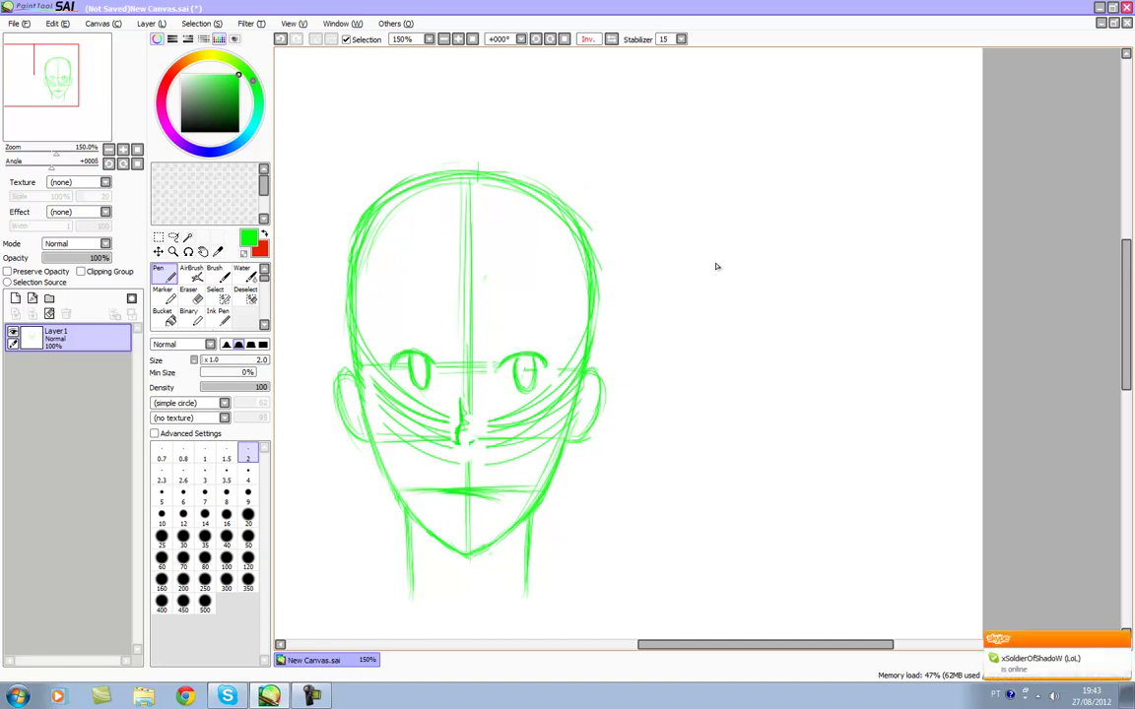
- Erase the upper part of the nose bridge and add eyelashes to the outer side of both eyes
left_click_drag(412, 364, 411, 388)
key("e")
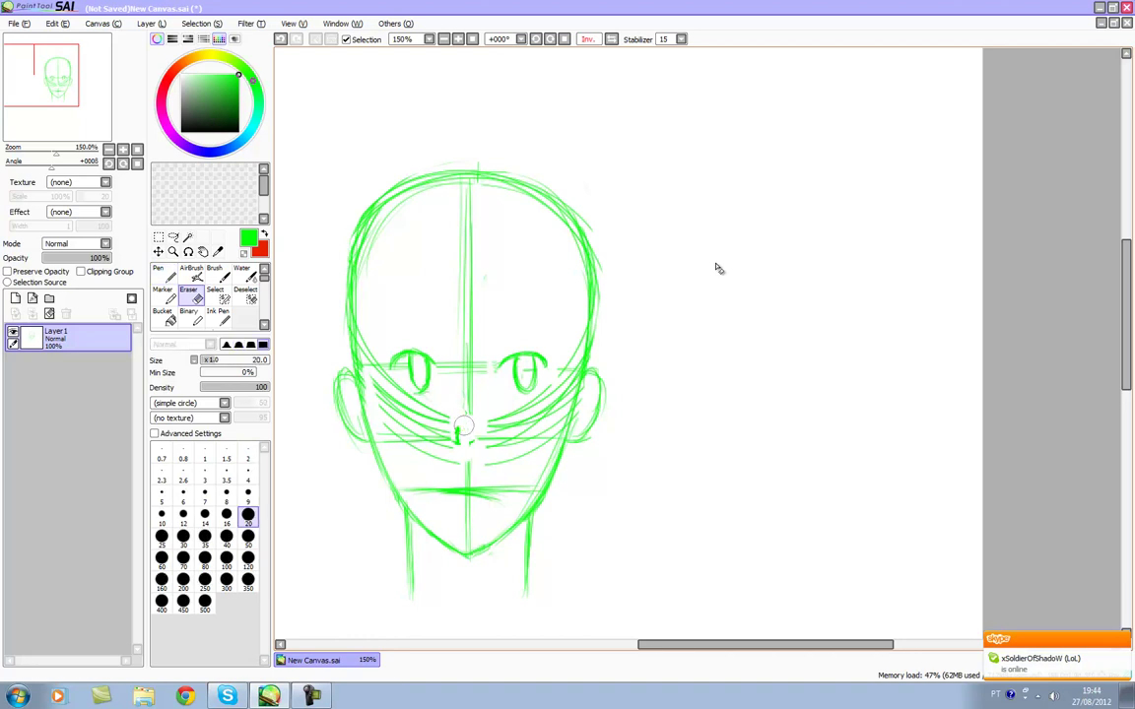
key("n")
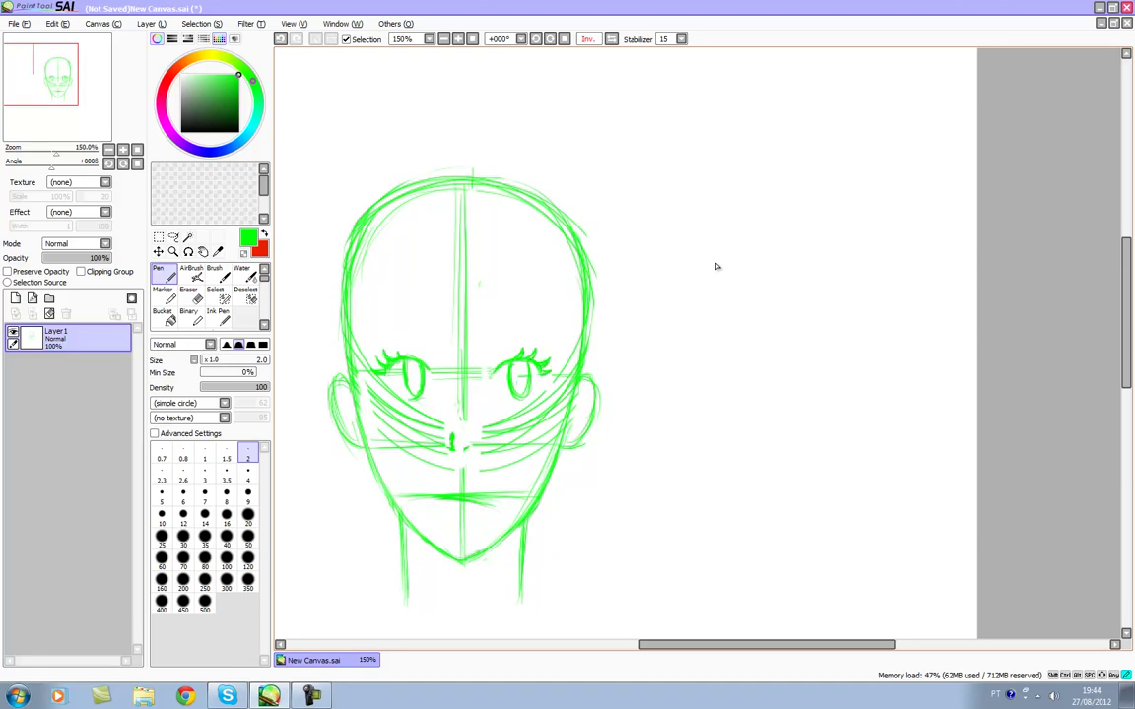
- Erase the heavy left nose contour and redraw the nose tip with thinner, smaller strokes
key("e")
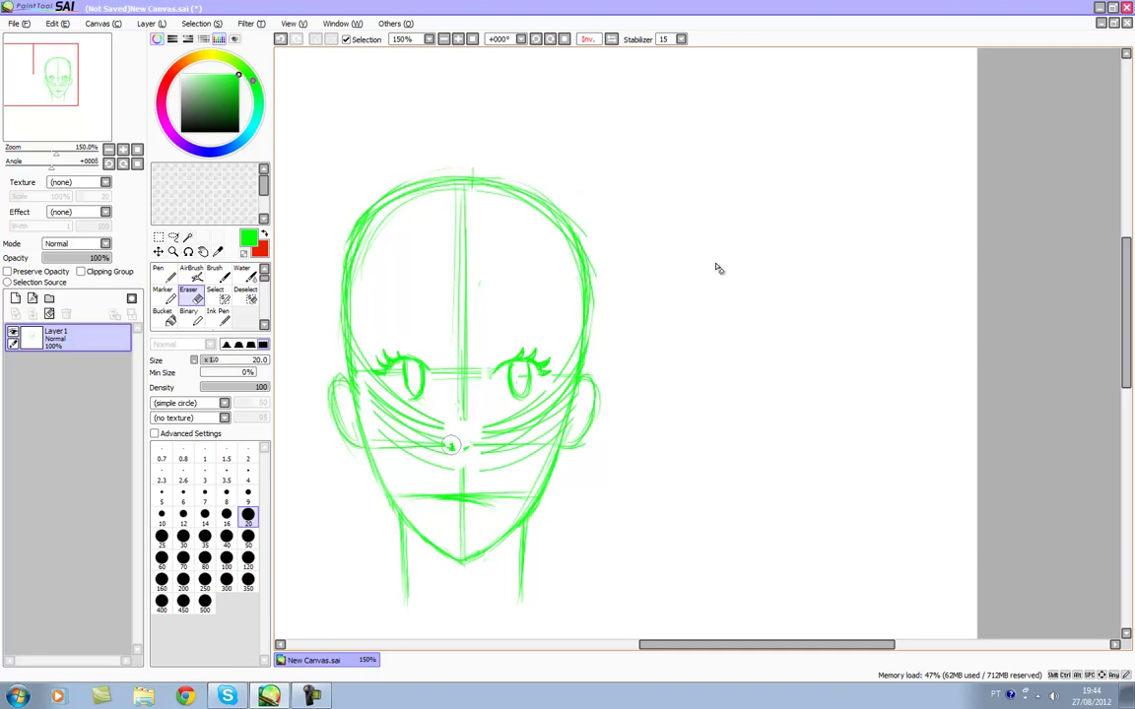
key("n")
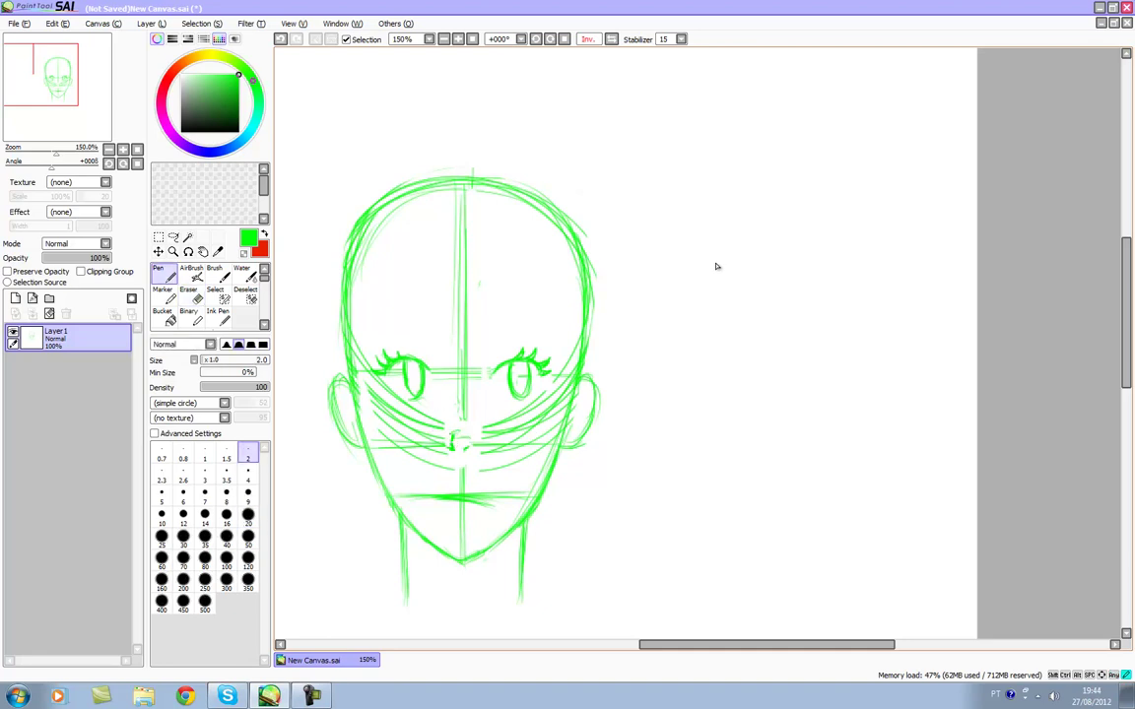
scroll(717, 266, "up", 1)
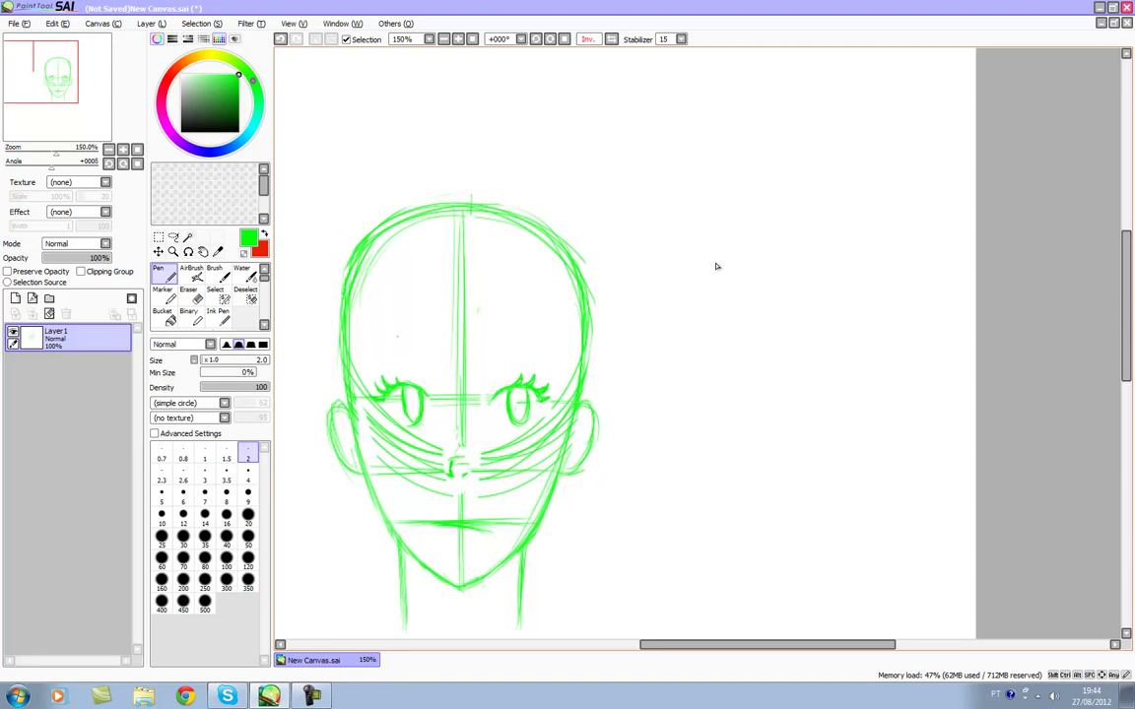
key("e")
key("n")
- Erase the middle of the lowest guide line and the centre line there, and draw a short curved mouth, undoing the extra end stroke
key("space")
left_click_drag(717, 266, 702, 194)
key("e")
left_click_drag(428, 451, 473, 456)
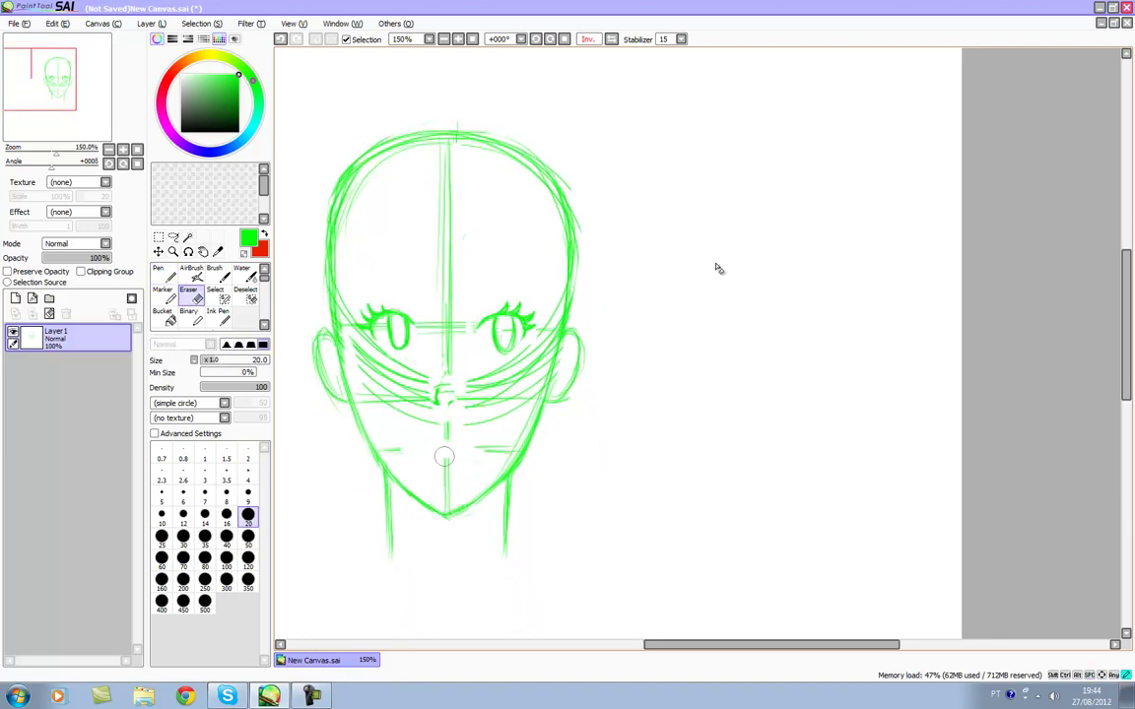
key("n")
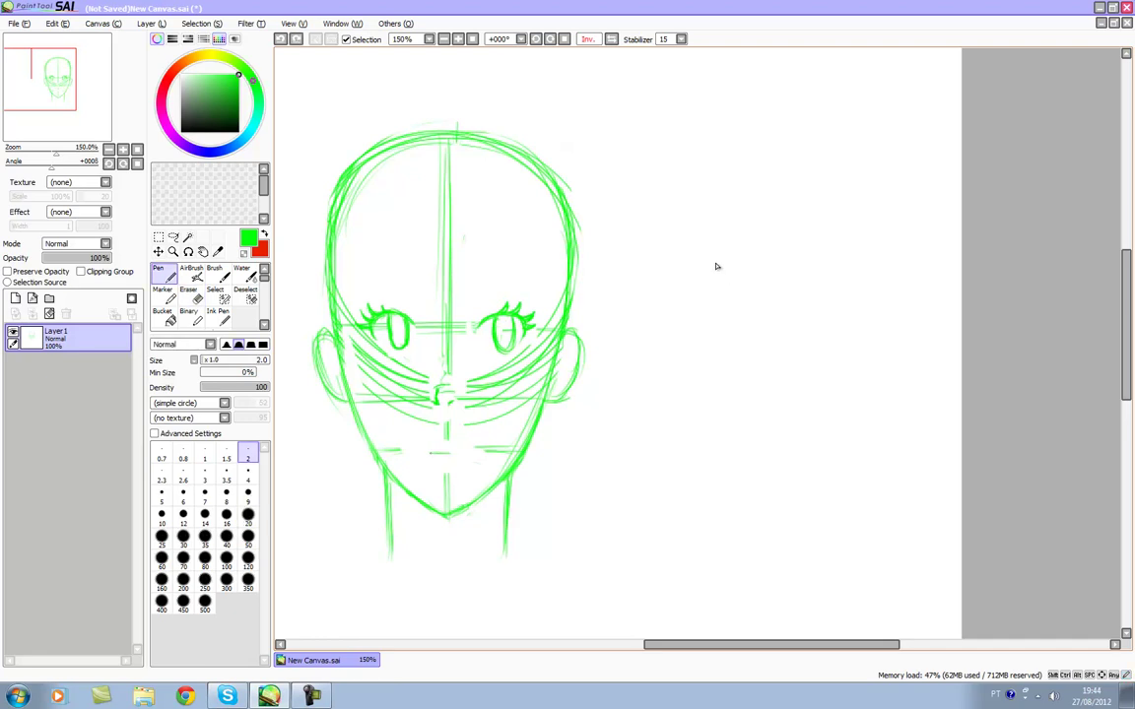
left_click_drag(428, 452, 480, 462)
key("space")
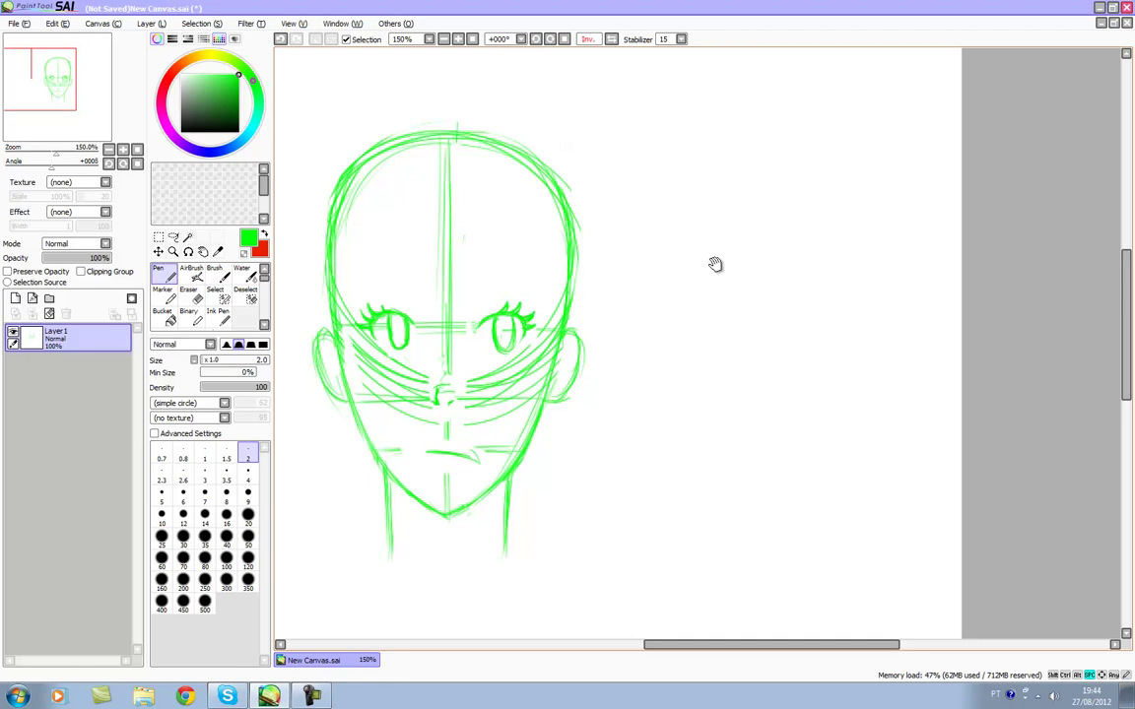
left_click_drag(717, 266, 696, 185)
key("ctrl+z")
key("space")
left_click_drag(717, 266, 735, 277)
- Thin the left neck line with the eraser and clean up the left corner of the jaw
key("e")
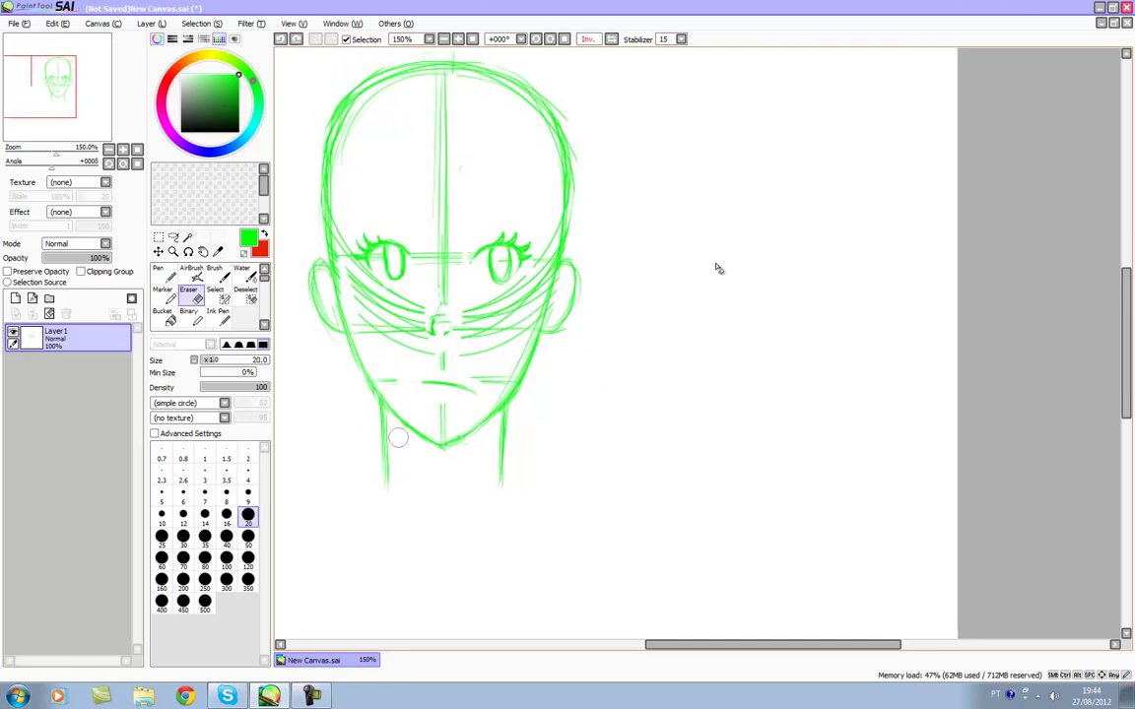
left_click_drag(379, 418, 386, 488)
key("n")
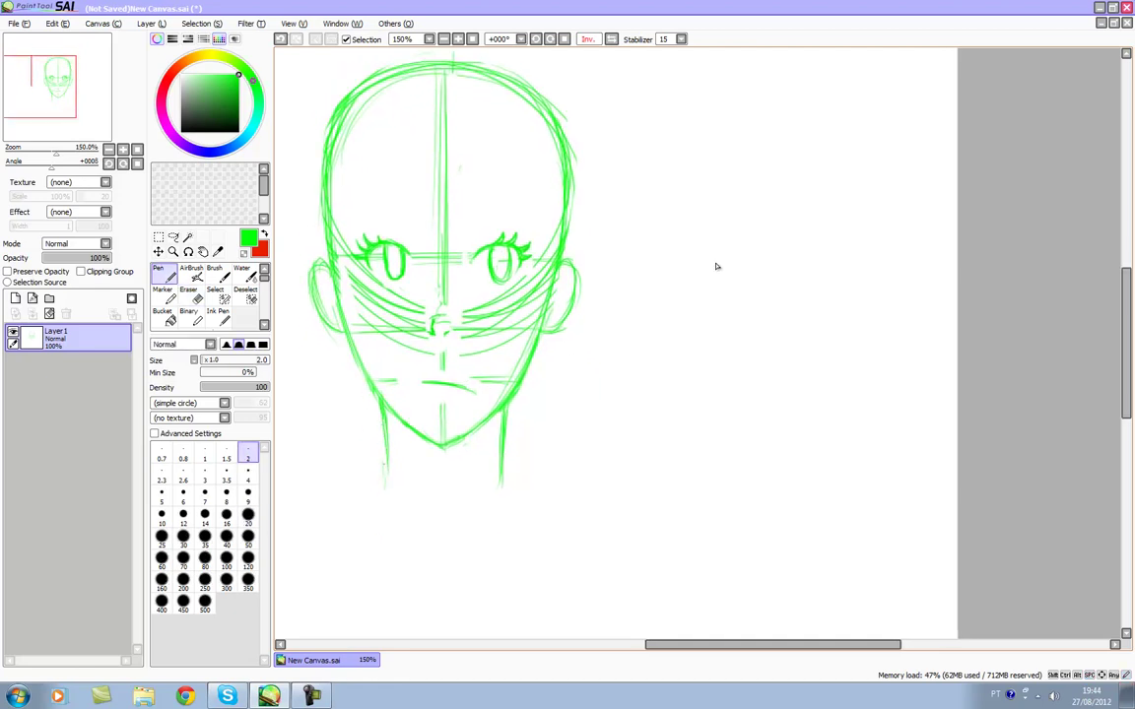
key("e")
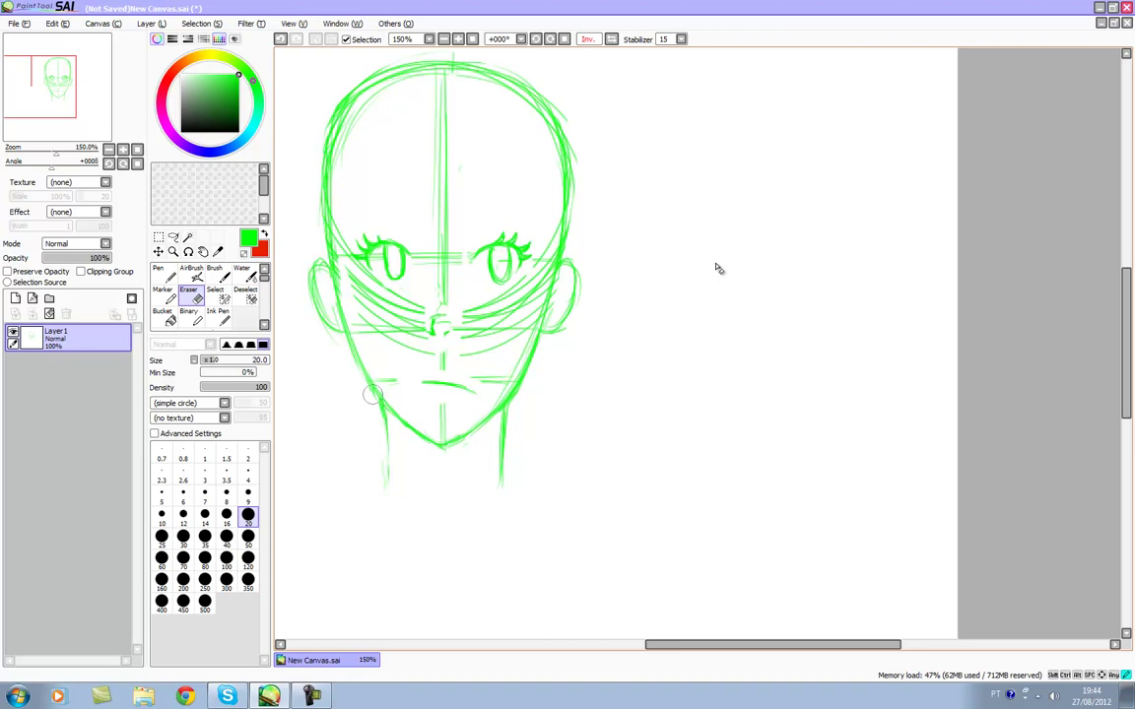
key("n")
- Add inner contour curves to both ears
key("e")
key("n")
scroll(715, 264, "up", 3)
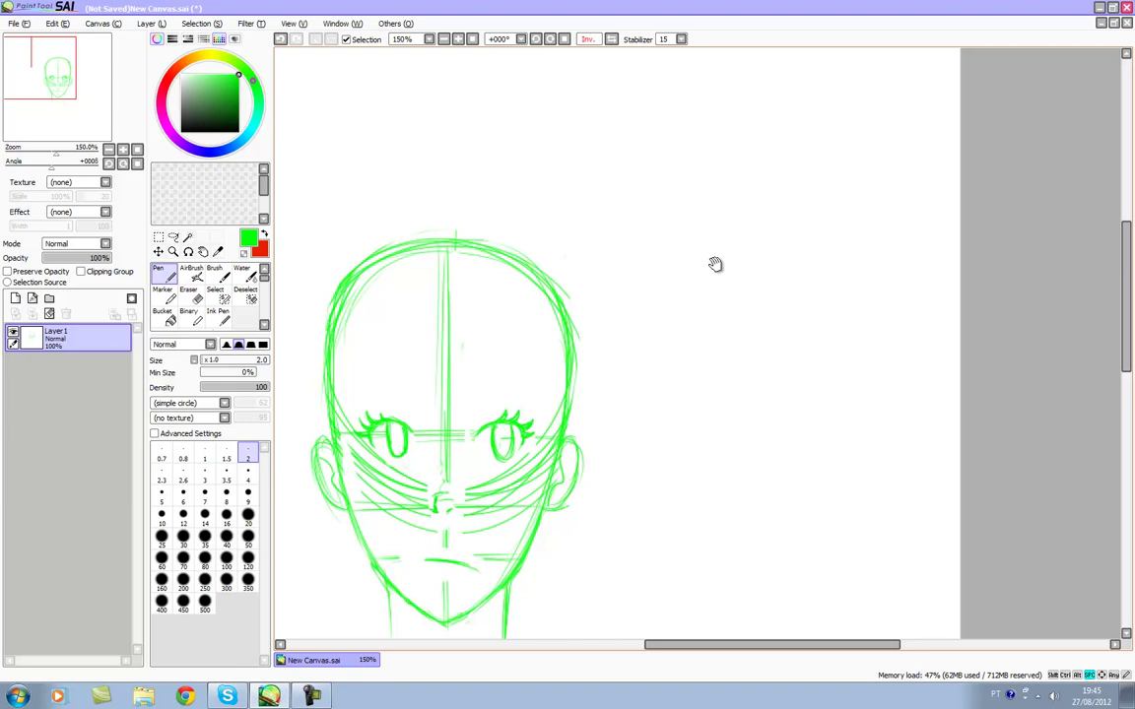
- Change the pen colour to orange and draw long fringe strands sweeping from the forehead down towards the right eye
mouse_move(715, 266)
left_mouse_down()
mouse_move(676, 316)
mouse_move(689, 244)
mouse_move(729, 162)
mouse_move(745, 272)
mouse_move(773, 343)
left_mouse_up()
left_click_drag(253, 81, 181, 64)
left_click_drag(716, 266, 690, 234)
left_click_drag(454, 240, 518, 402)
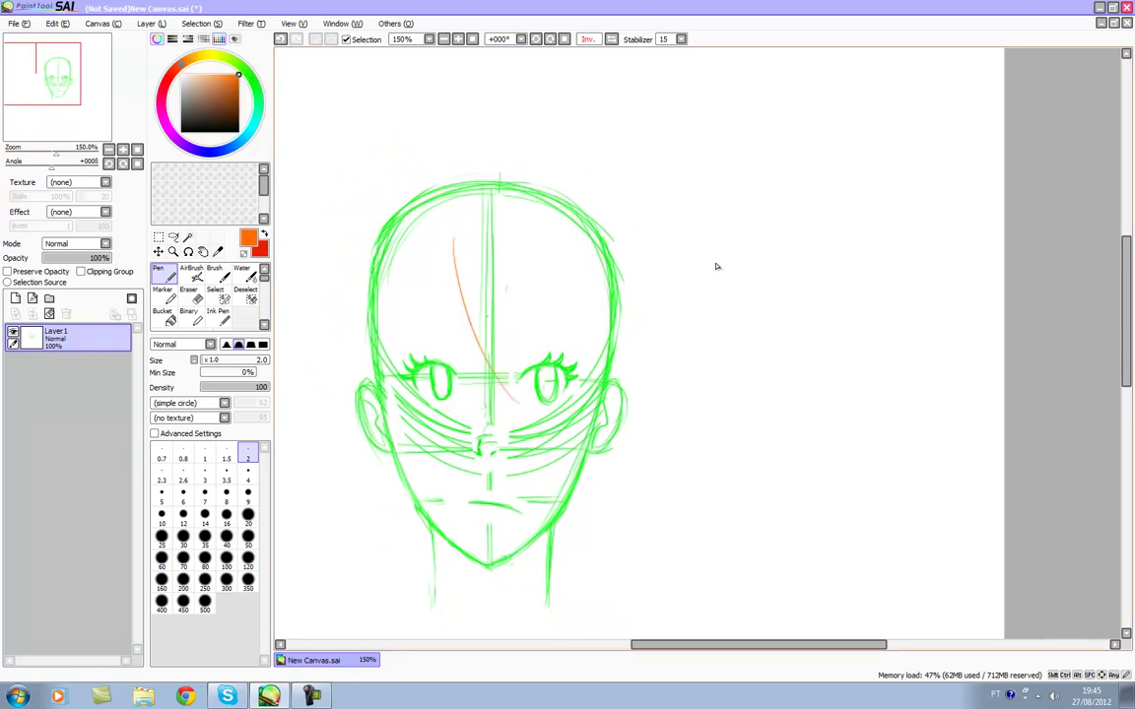
mouse_move(480, 257)
left_mouse_down()
mouse_move(517, 400)
mouse_move(501, 307)
mouse_move(536, 336)
mouse_move(516, 296)
mouse_move(567, 359)
left_mouse_up()
mouse_move(520, 286)
left_mouse_down()
mouse_move(546, 346)
mouse_move(538, 314)
mouse_move(576, 399)
left_mouse_up()
left_click_drag(545, 269, 581, 397)
left_click_drag(566, 288, 581, 402)
- Draw shorter orange strands over the right temple and past the skull, plus a lock hanging in front of the right ear
left_click_drag(568, 318, 593, 389)
left_click_drag(579, 285, 588, 372)
left_click_drag(581, 295, 605, 371)
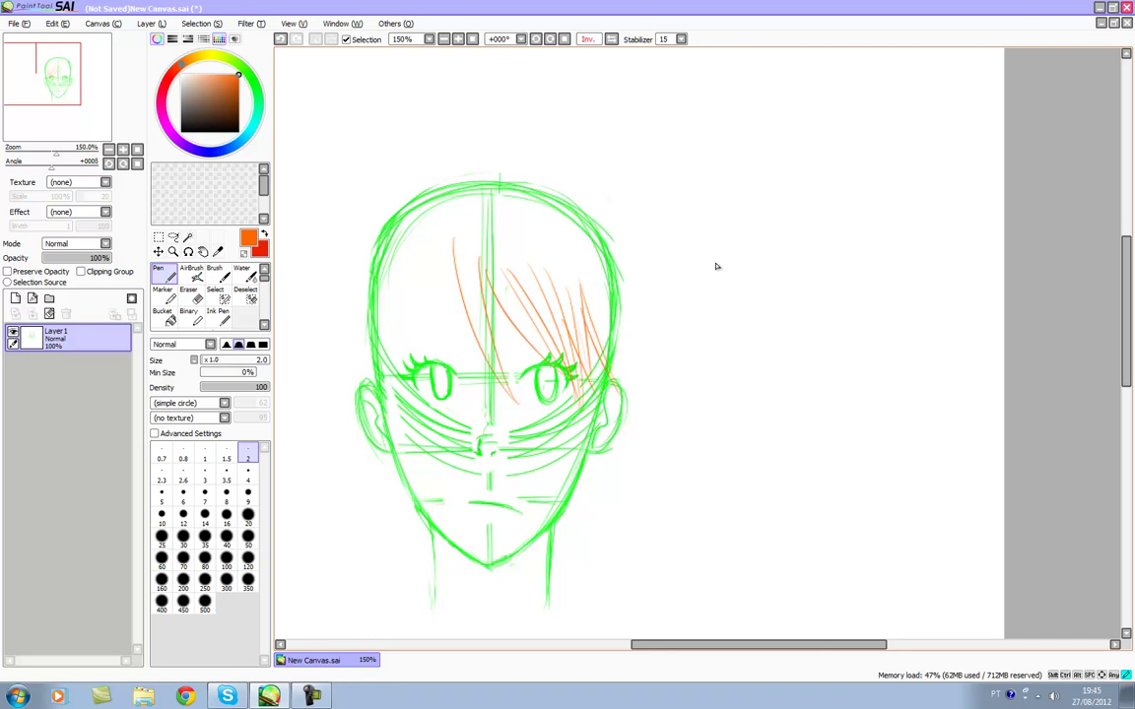
left_click_drag(595, 315, 626, 378)
left_click_drag(610, 349, 637, 371)
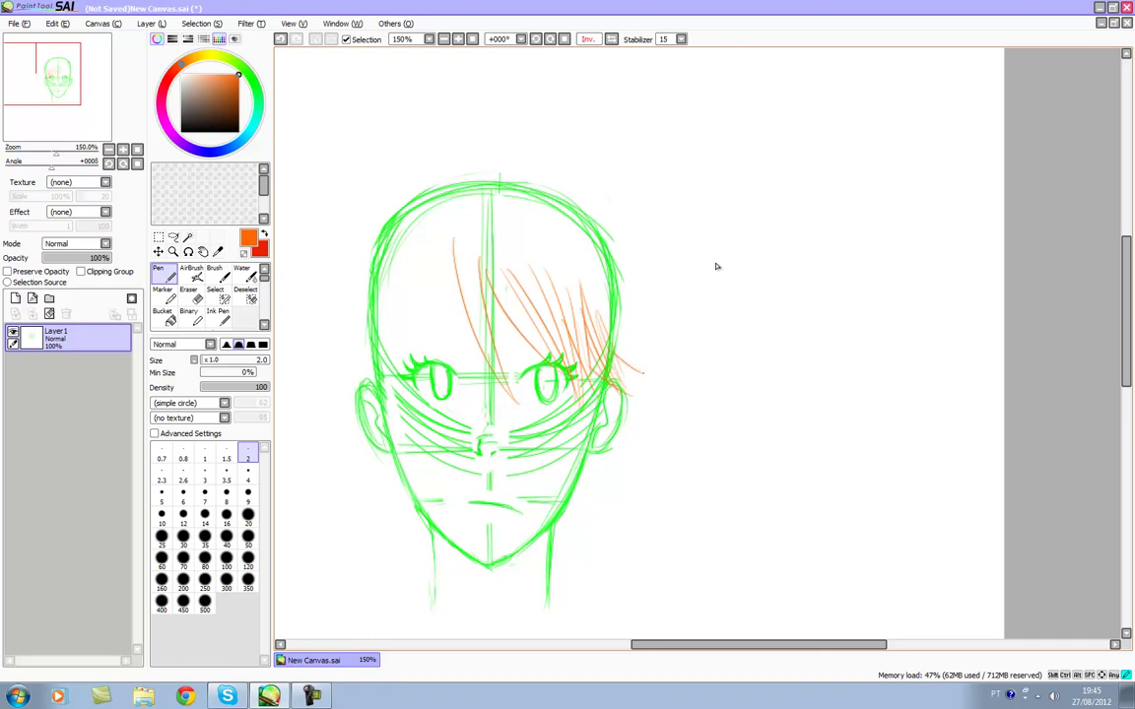
left_click_drag(717, 266, 711, 207)
mouse_move(581, 323)
left_mouse_down()
mouse_move(568, 421)
mouse_move(586, 389)
mouse_move(579, 436)
left_mouse_up()
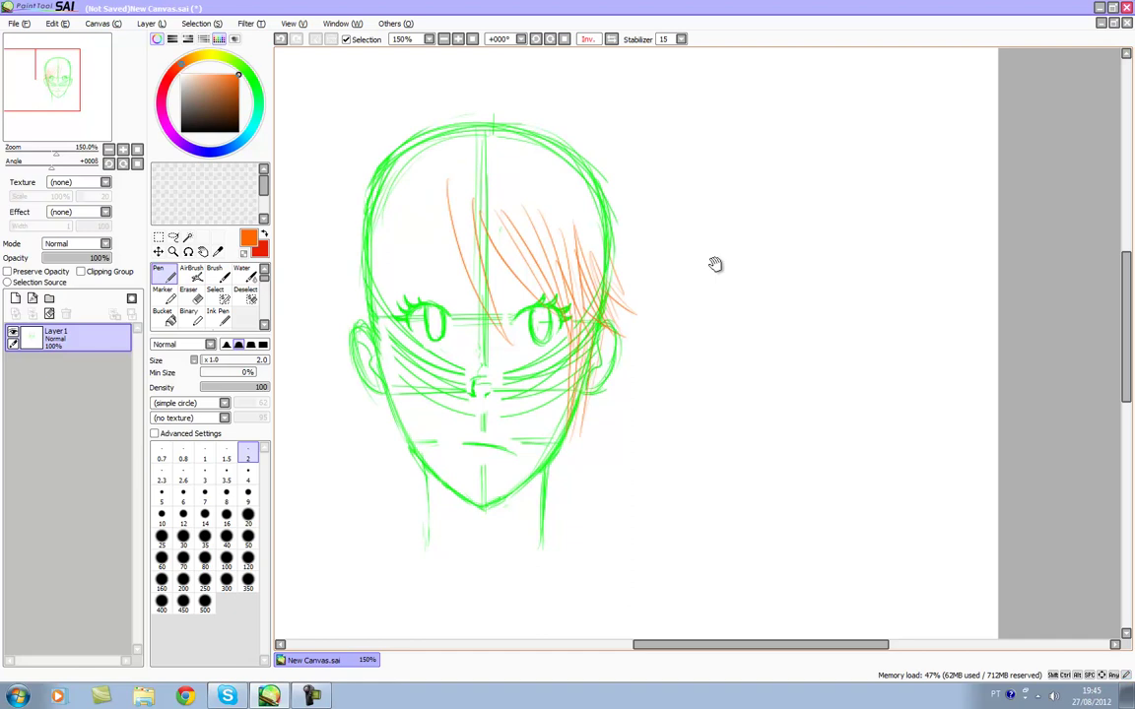
- Draw the top of the parting near the crown and fringe strands falling over the forehead towards the left eye
mouse_move(454, 150)
left_mouse_down()
mouse_move(449, 198)
mouse_move(477, 162)
left_mouse_up()
key("space")
left_click_drag(715, 264, 795, 274)
mouse_move(518, 180)
left_mouse_down()
mouse_move(461, 306)
mouse_move(513, 209)
mouse_move(490, 314)
mouse_move(513, 222)
mouse_move(502, 299)
left_mouse_up()
mouse_move(512, 238)
left_mouse_down()
mouse_move(526, 314)
mouse_move(539, 321)
left_mouse_up()
mouse_move(526, 258)
left_mouse_down()
mouse_move(537, 317)
mouse_move(535, 294)
mouse_move(554, 325)
left_mouse_up()
key("space")
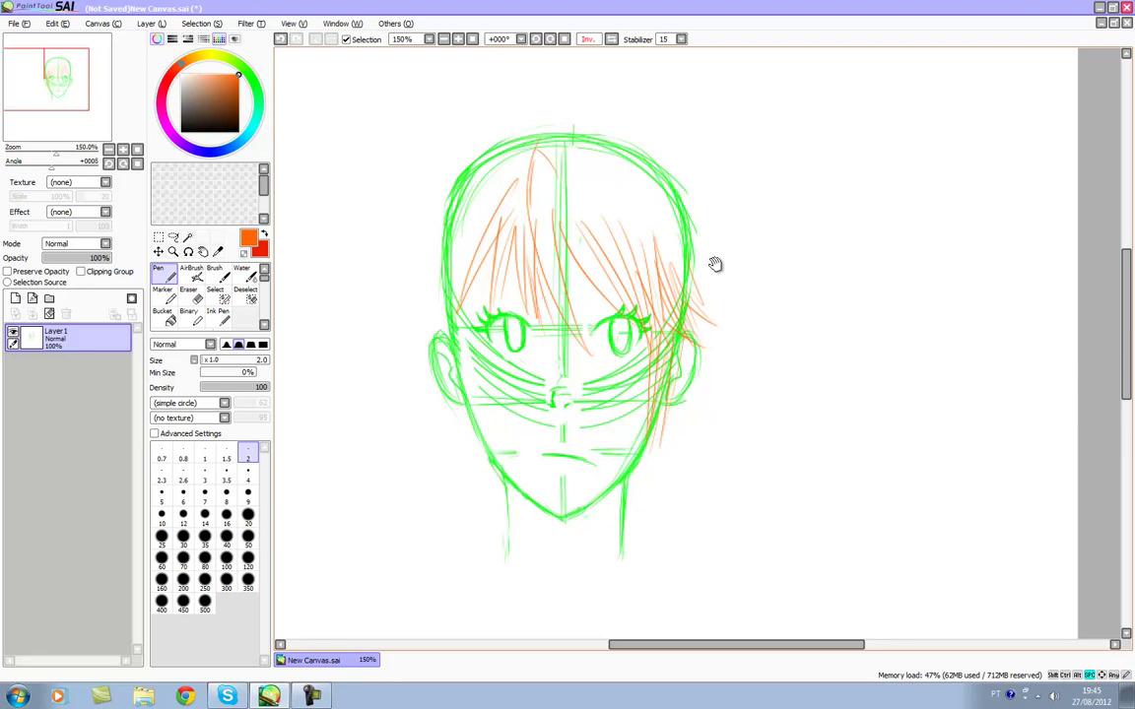
mouse_move(436, 211)
left_mouse_down()
mouse_move(408, 268)
mouse_move(404, 243)
left_mouse_up()
left_click_drag(403, 275, 398, 295)
left_click_drag(402, 220, 388, 303)
left_click_drag(398, 220, 385, 333)
left_click_drag(388, 184, 382, 255)
key("e")
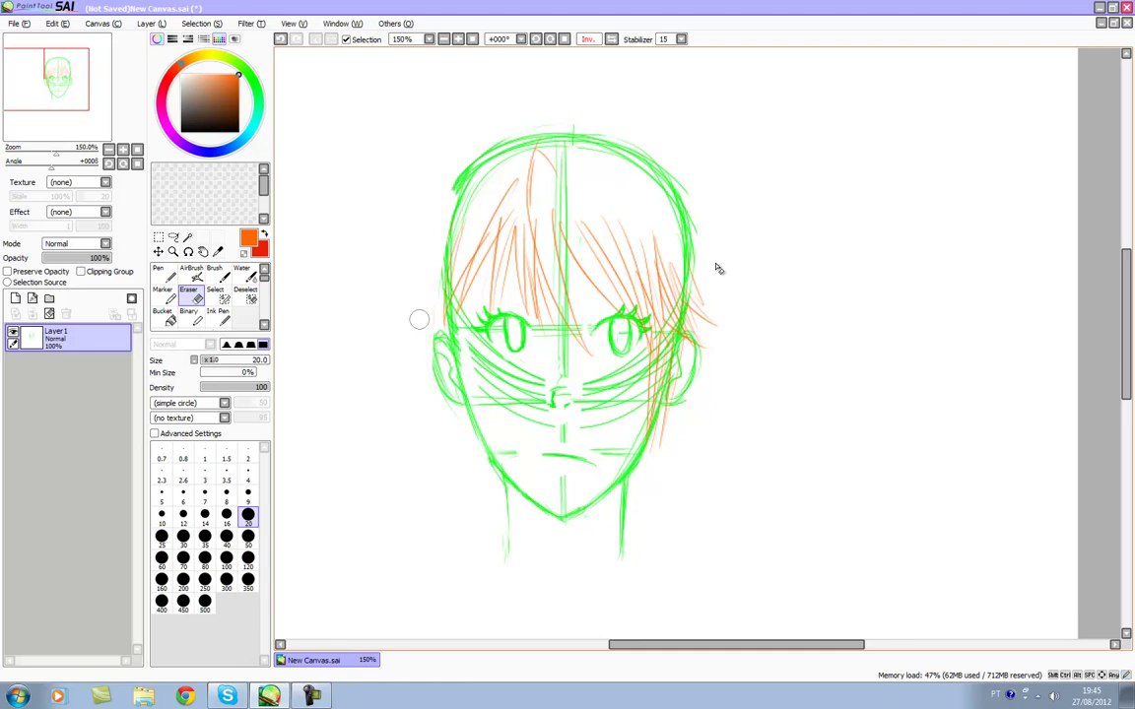
- Draw short orange strands flaring outward from the left temple, past the skull outline and above the left ear
key("v")
key("n")
left_click_drag(448, 284, 415, 311)
left_click_drag(445, 256, 410, 296)
mouse_move(443, 252)
left_mouse_down()
mouse_move(406, 272)
mouse_move(415, 341)
left_mouse_up()
left_click_drag(446, 315, 405, 339)
- Draw a long orange lock hanging in front of the left ear down beside the neck
mouse_move(435, 298)
left_mouse_down()
mouse_move(409, 330)
mouse_move(454, 410)
mouse_move(459, 481)
left_mouse_up()
left_click_drag(432, 249, 425, 473)
left_click_drag(430, 298, 418, 494)
left_click_drag(432, 350, 415, 506)
- Erase stray parts of the lock in front of the left ear and redraw its strands in orange
key("e")
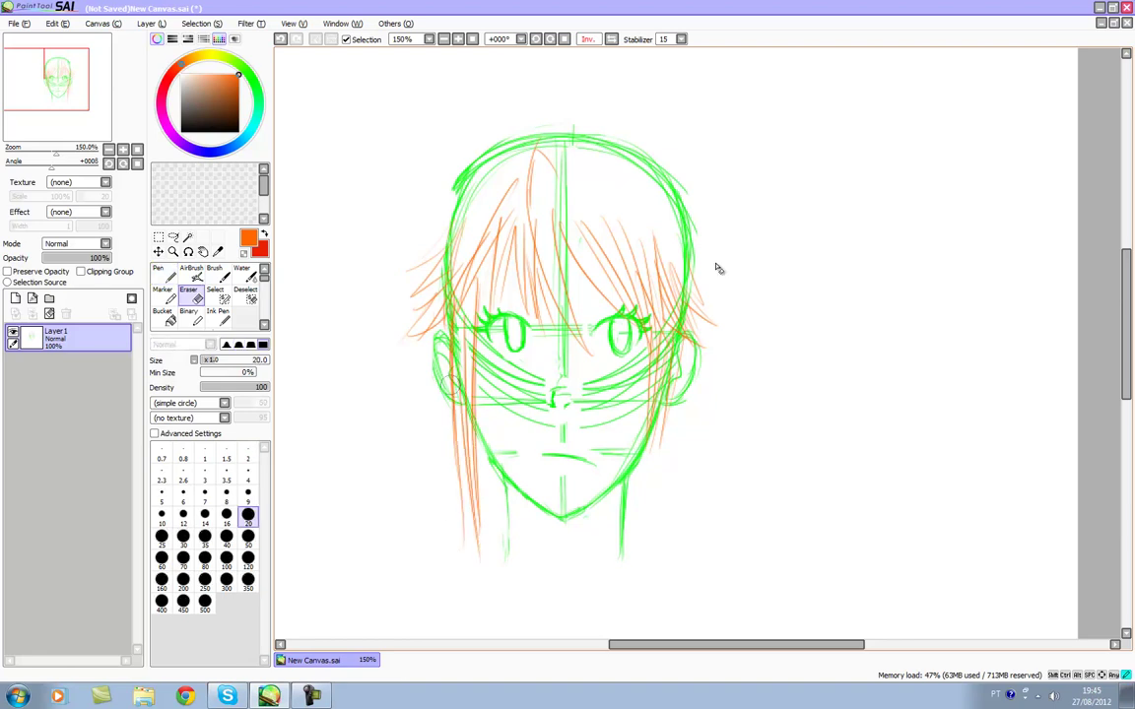
left_click_drag(455, 445, 463, 527)
key("n")
left_click_drag(456, 365, 466, 474)
left_click_drag(452, 363, 462, 441)
left_click_drag(463, 380, 473, 456)
- Lengthen the lock in front of the right ear down beside the neck and trace the jawline in orange
left_click_drag(650, 381, 646, 549)
left_click_drag(650, 441, 651, 563)
mouse_move(659, 414)
left_mouse_down()
mouse_move(651, 546)
mouse_move(659, 527)
left_mouse_up()
left_click_drag(667, 446, 663, 482)
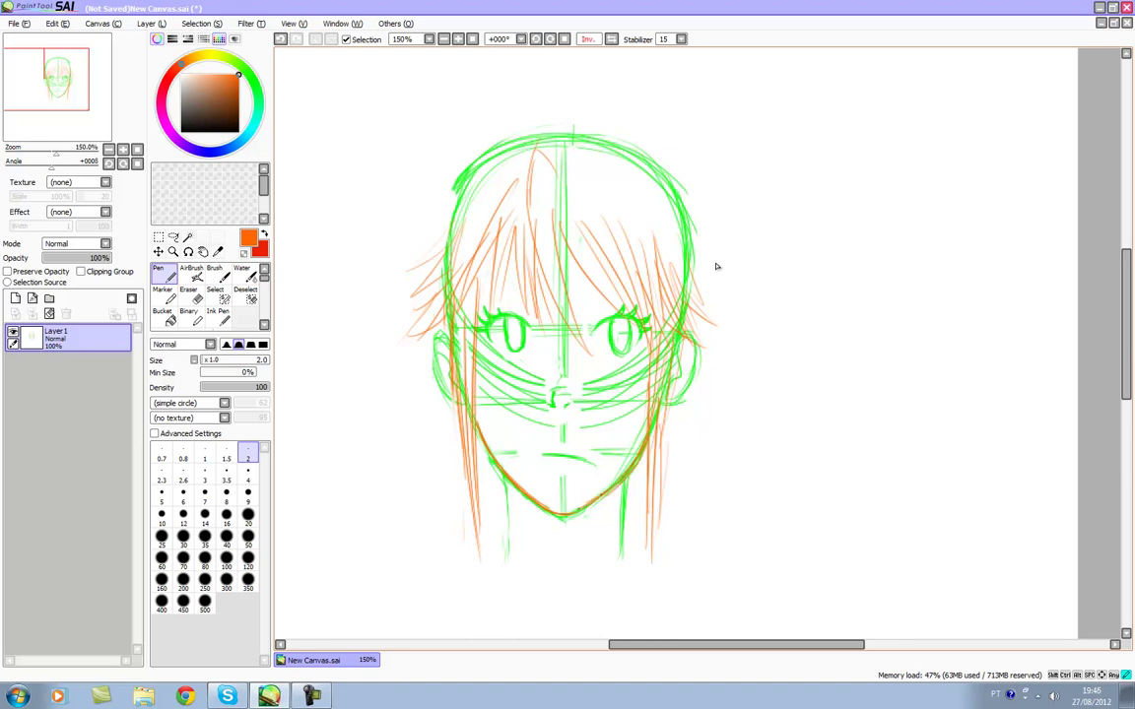
- Erase the green mouth line and replace it with a small downturned orange mouth above the chin
key("space")
key("e")
left_click_drag(553, 449, 598, 463)
key("n")
key("e")
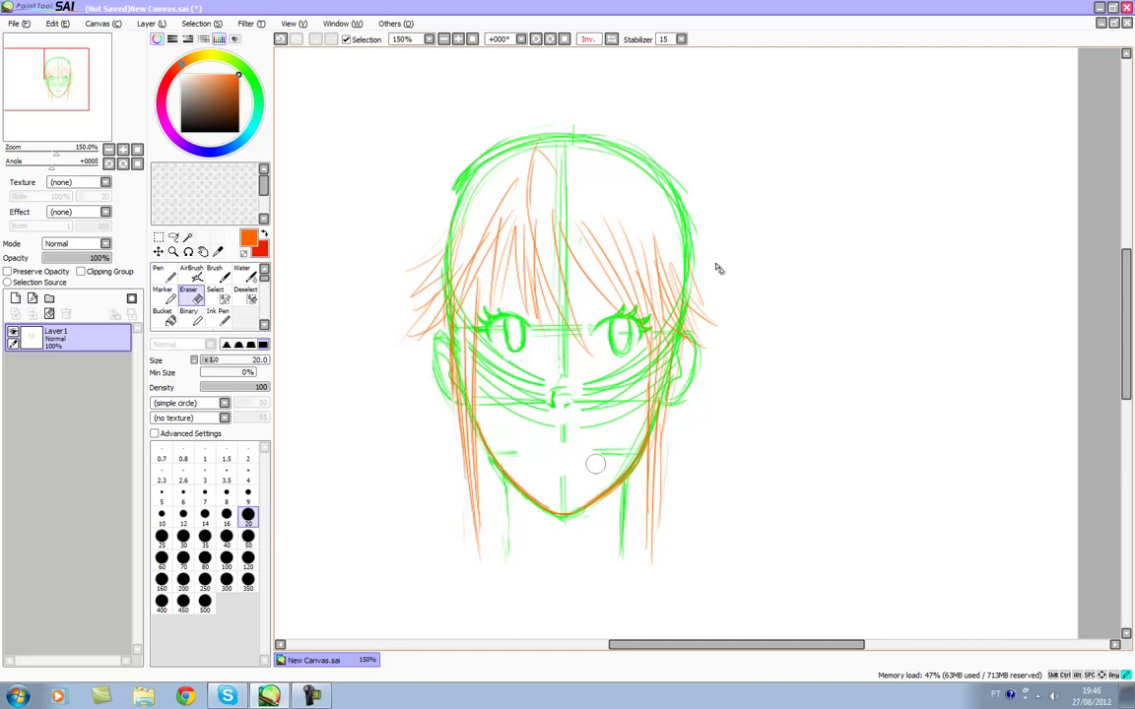
key("n")
key("ctrl+z")
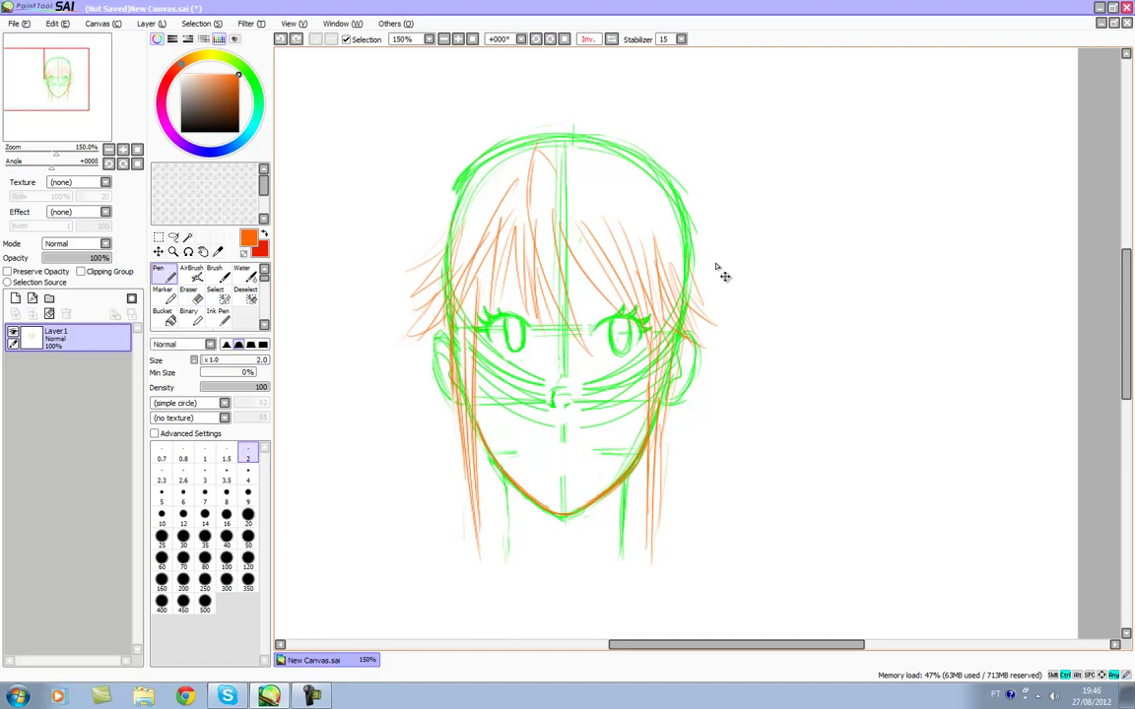
left_click_drag(557, 468, 576, 467)
key("ctrl+z")
key("ctrl+y")
scroll(716, 266, "up", 3)
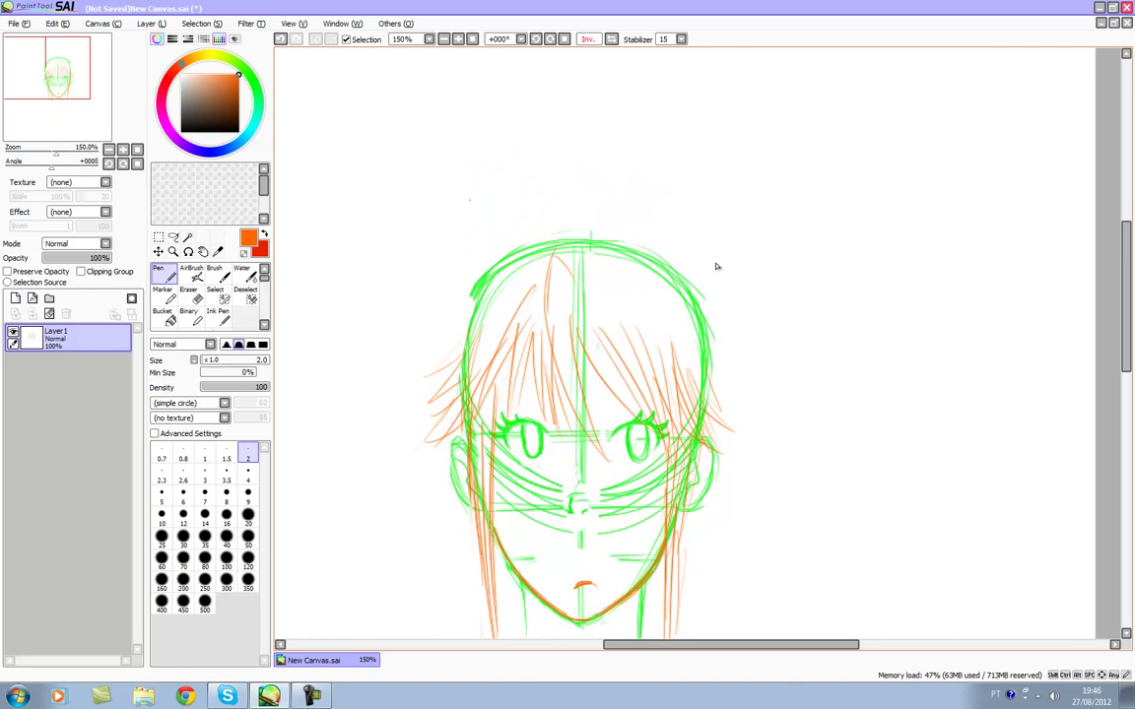
mouse_move(568, 238)
left_mouse_down()
mouse_move(631, 223)
mouse_move(661, 249)
left_mouse_up()
left_click_drag(598, 229, 689, 273)
key("ctrl+z")
key("ctrl+z")
key("ctrl+z")
key("ctrl+z")
key("ctrl+z")
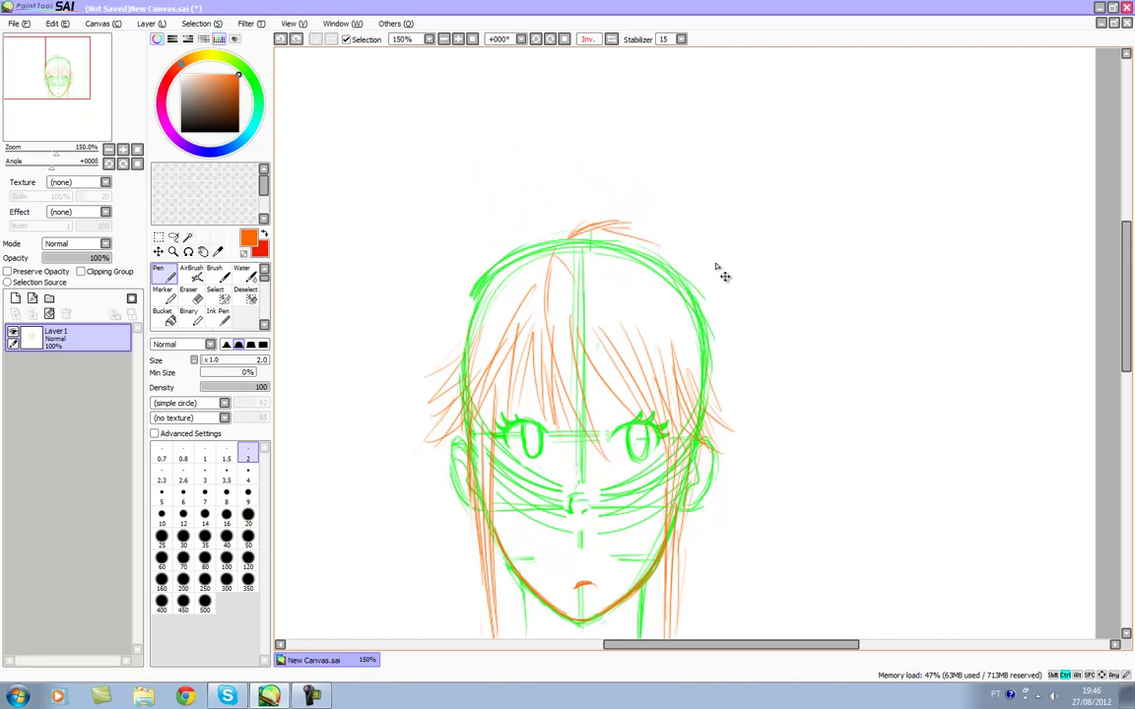
key("ctrl+z")
- Draw the raised orange hair contour over the crown, curving down along the upper right of the skull
mouse_move(562, 233)
left_mouse_down()
mouse_move(624, 211)
mouse_move(687, 261)
left_mouse_up()
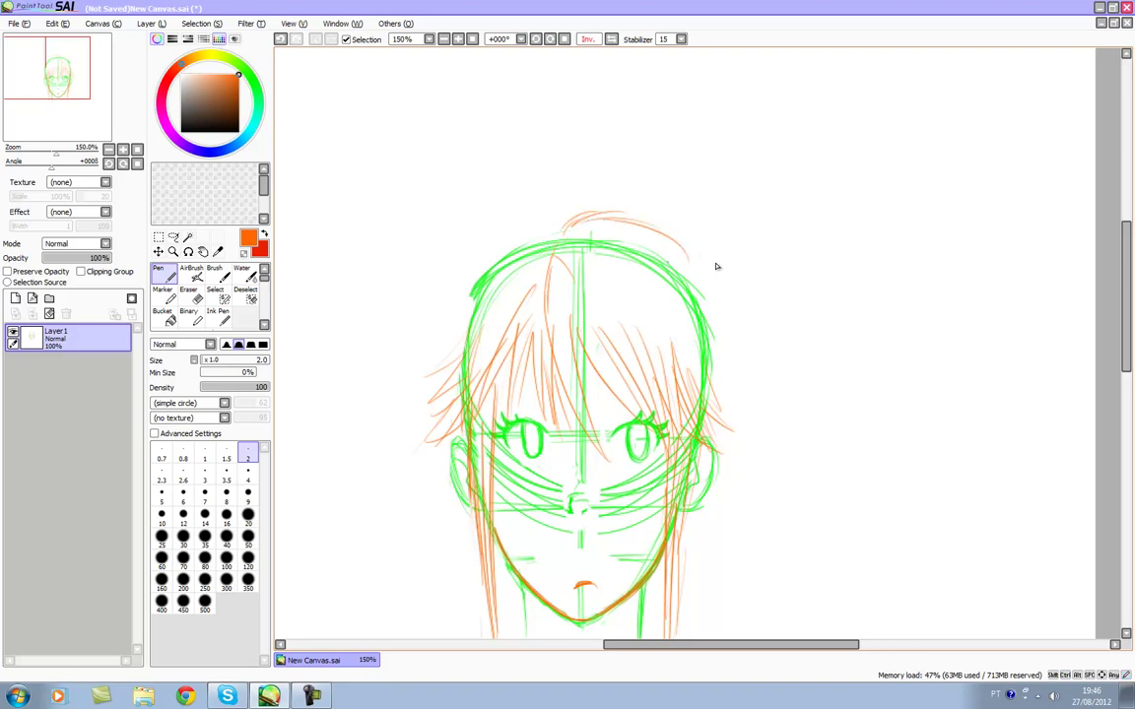
key("ctrl+z")
mouse_move(615, 217)
left_mouse_down()
mouse_move(682, 249)
mouse_move(698, 276)
left_mouse_up()
key("ctrl+z")
mouse_move(597, 231)
left_mouse_down()
mouse_move(684, 253)
mouse_move(704, 290)
left_mouse_up()
- Try long outer strands running down the right side of the head from the crown contour
mouse_move(647, 241)
left_mouse_down()
mouse_move(706, 315)
mouse_move(724, 400)
left_mouse_up()
left_click_drag(683, 273, 727, 411)
left_click_drag(693, 292, 730, 429)
left_click_drag(712, 358, 720, 438)
key("ctrl+z")
key("ctrl+z")
key("ctrl+z")
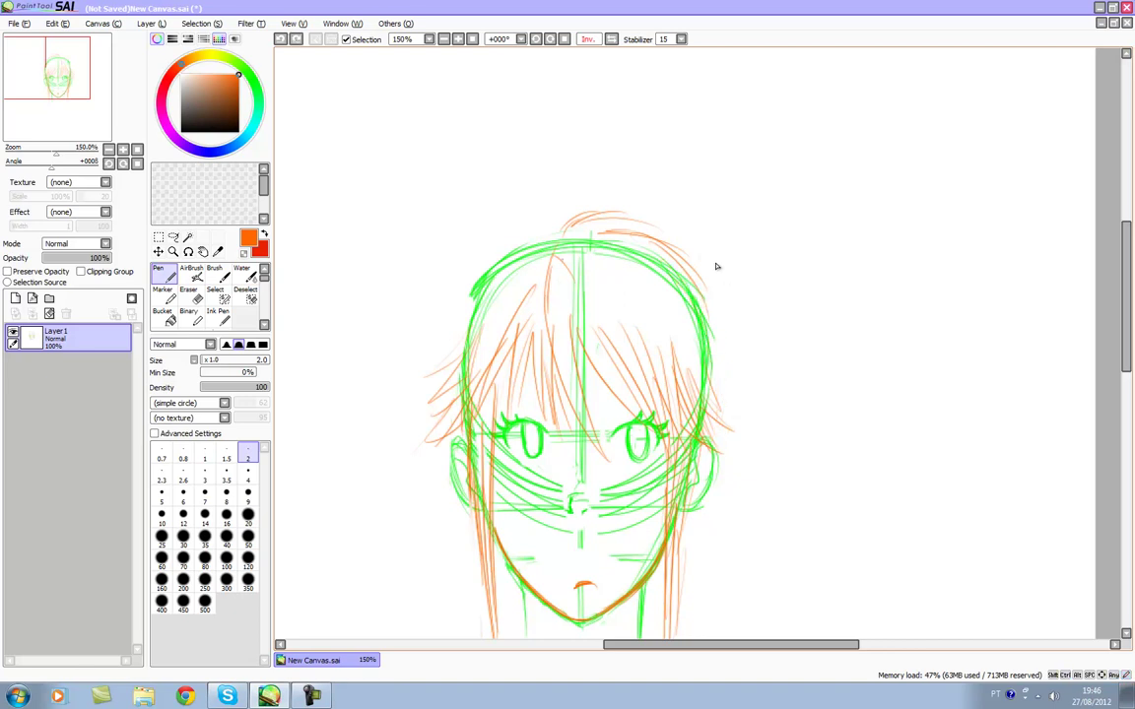
- Try strands falling from the parting across the right half of the forehead
mouse_move(563, 254)
left_mouse_down()
mouse_move(628, 249)
mouse_move(672, 263)
mouse_move(686, 306)
mouse_move(667, 340)
left_mouse_up()
mouse_move(628, 297)
left_mouse_down()
mouse_move(653, 328)
mouse_move(591, 271)
left_mouse_up()
left_click_drag(573, 256, 657, 351)
key("ctrl+z")
key("ctrl+z")
key("ctrl+z")
key("ctrl+z")
key("ctrl+z")
- Try strands falling from the crown over both sides of the head, then undo them
mouse_move(585, 259)
left_mouse_down()
mouse_move(649, 354)
mouse_move(652, 320)
mouse_move(670, 361)
left_mouse_up()
mouse_move(598, 257)
left_mouse_down()
mouse_move(643, 303)
mouse_move(678, 385)
left_mouse_up()
mouse_move(608, 253)
left_mouse_down()
mouse_move(660, 303)
mouse_move(701, 376)
left_mouse_up()
mouse_move(583, 252)
left_mouse_down()
mouse_move(703, 361)
mouse_move(684, 299)
mouse_move(618, 257)
mouse_move(662, 267)
left_mouse_up()
mouse_move(489, 226)
left_mouse_down()
mouse_move(437, 280)
mouse_move(423, 326)
left_mouse_up()
left_click_drag(481, 245, 427, 334)
left_click_drag(530, 301, 495, 422)
mouse_move(556, 255)
left_mouse_down()
mouse_move(440, 340)
mouse_move(420, 311)
left_mouse_up()
key("ctrl+z")
key("ctrl+z")
key("ctrl+z")
key("ctrl+z")
key("ctrl+z")
key("ctrl+z")
key("ctrl+z")
key("ctrl+z")
key("ctrl+z")
key("ctrl+z")
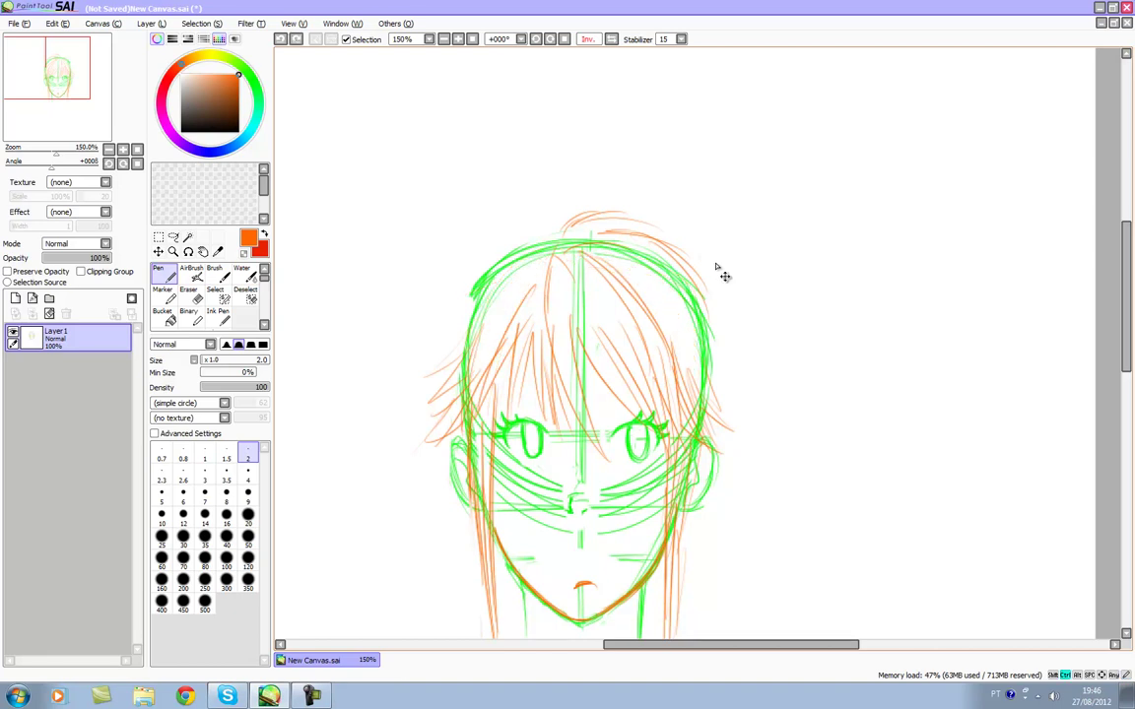
key("ctrl+z")
key("ctrl+z")
key("ctrl+z")
key("ctrl+z")
- Draw the outer orange hair contour down the right side of the head and past the right ear
key("ctrl+y")
key("ctrl+y")
key("ctrl+y")
key("ctrl+y")
key("ctrl+y")
key("ctrl+y")
key("ctrl+y")
key("ctrl+y")
key("ctrl+y")
scroll(717, 266, "down", 3)
key("ctrl+y")
key("ctrl+y")
key("ctrl+z")
key("ctrl+z")
left_click_drag(724, 274, 711, 440)
left_click_drag(721, 336, 691, 477)
- Draw layered orange strands behind both ears and hanging down along both sides of the neck
key("ctrl+y")
key("ctrl+y")
key("ctrl+y")
key("ctrl+y")
key("ctrl+y")
key("ctrl+y")
key("ctrl+y")
key("ctrl+y")
key("ctrl+y")
key("ctrl+y")
key("ctrl+y")
key("ctrl+y")
key("ctrl+y")
key("ctrl+y")
key("ctrl+y")
key("ctrl+y")
key("ctrl+y")
key("ctrl+y")
key("ctrl+y")
key("ctrl+y")
key("ctrl+y")
key("ctrl+y")
key("ctrl+y")
key("ctrl+y")
key("ctrl+y")
key("ctrl+y")
key("ctrl+y")
key("ctrl+y")
key("ctrl+y")
key("ctrl+y")
key("ctrl+y")
key("ctrl+y")
- Draw orange strands from the parting outward over the upper left of the crown
scroll(716, 266, "up", 3)
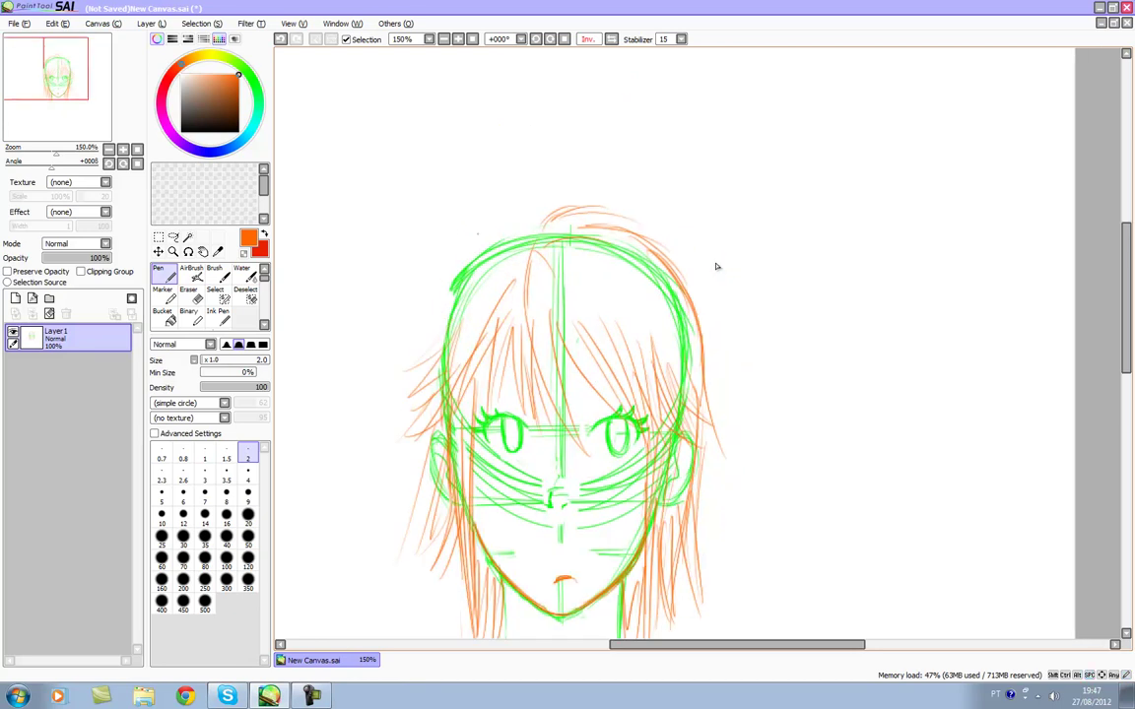
key("ctrl+y")
key("ctrl+y")
key("ctrl+y")
key("ctrl+y")
key("ctrl+y")
key("ctrl+y")
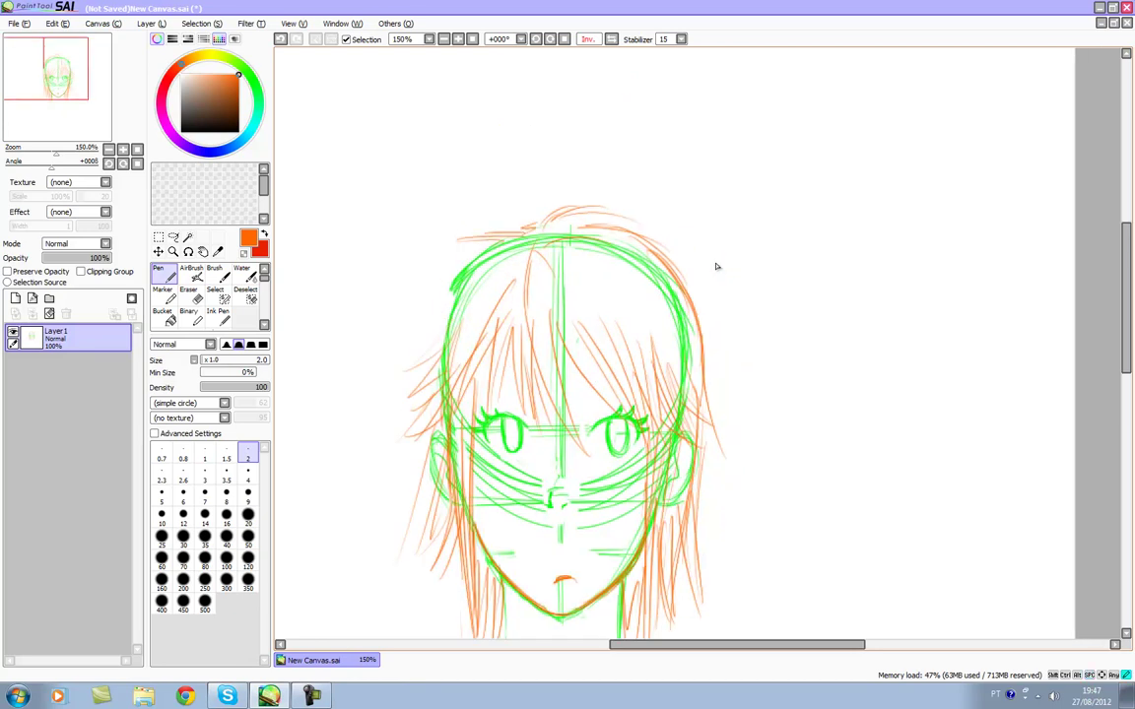
- Draw the outer hair contour from the crown down to the left temple and add a strand over the left ear
key("ctrl+y")
key("ctrl+y")
key("ctrl+y")
key("ctrl+y")
key("ctrl+y")
key("ctrl+y")
key("ctrl+y")
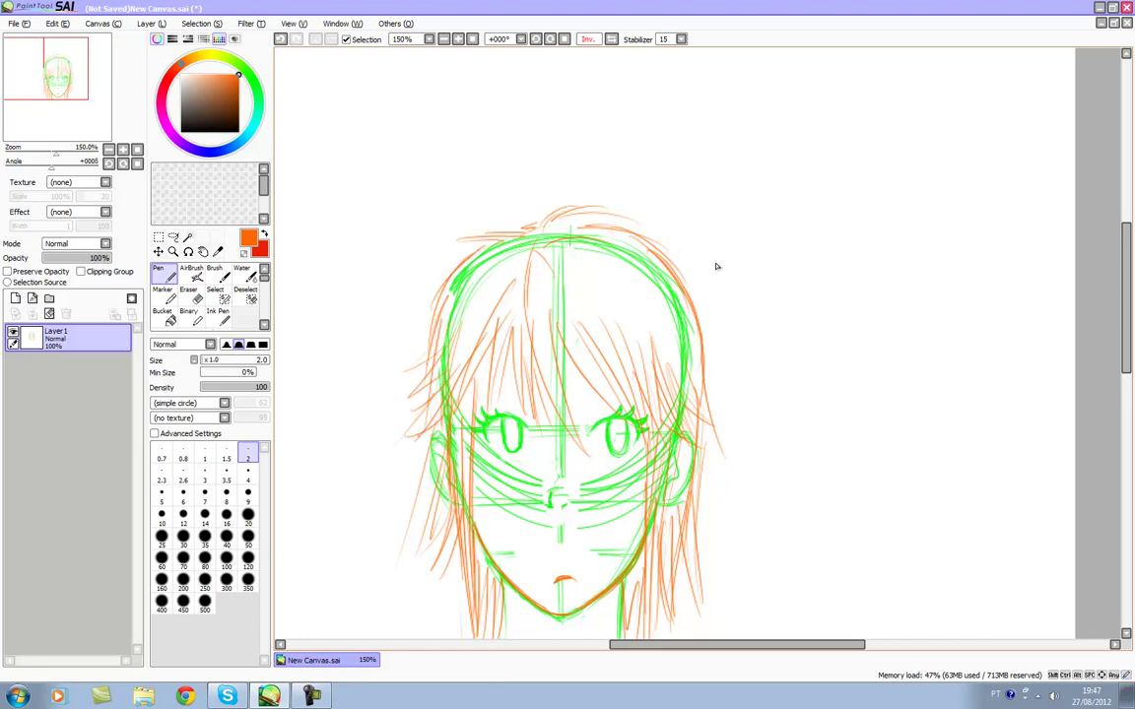
left_click_drag(442, 415, 437, 472)
- Add a new layer above the sketch and set the pen colour to black
key("space")
mouse_move(716, 266)
left_mouse_down()
mouse_move(742, 101)
mouse_move(762, 86)
mouse_move(772, 103)
mouse_move(716, 284)
mouse_move(698, 289)
mouse_move(688, 270)
mouse_move(711, 278)
mouse_move(686, 321)
mouse_move(685, 282)
left_mouse_up()
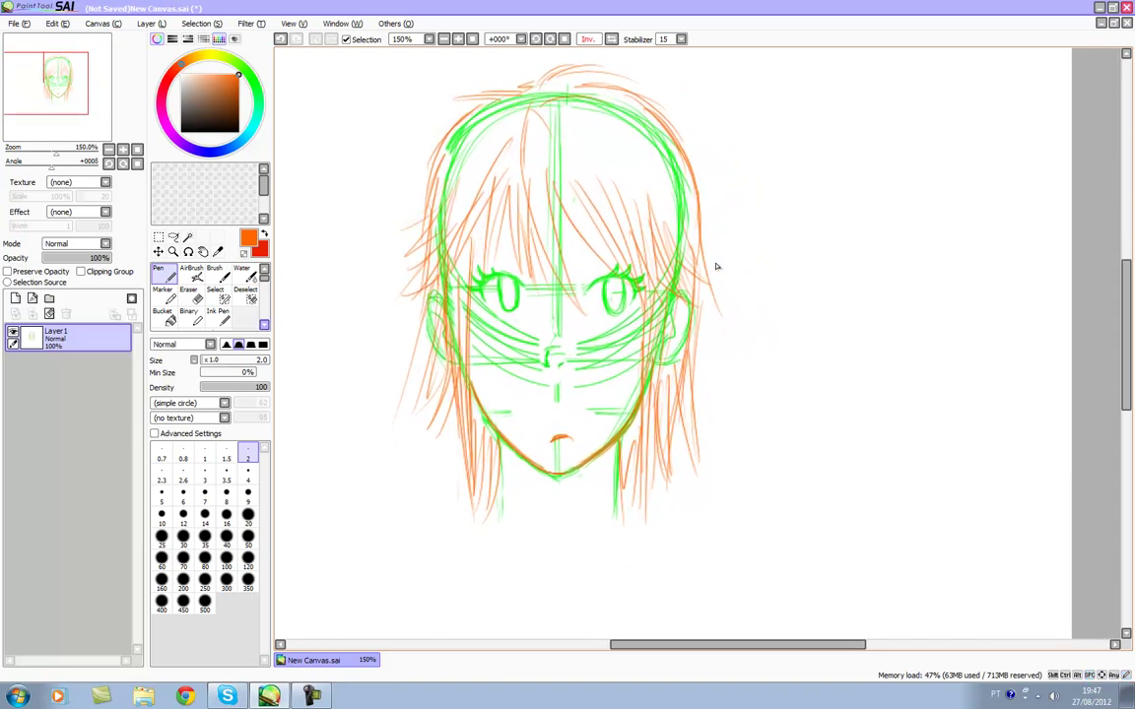
left_click(16, 297)
left_click_drag(237, 90, 240, 133)
- Draw two small black nostril marks over the sketched nose on the new layer
mouse_move(716, 266)
left_mouse_down()
mouse_move(728, 234)
mouse_move(717, 245)
left_mouse_up()
scroll(591, 225, "up", 1)
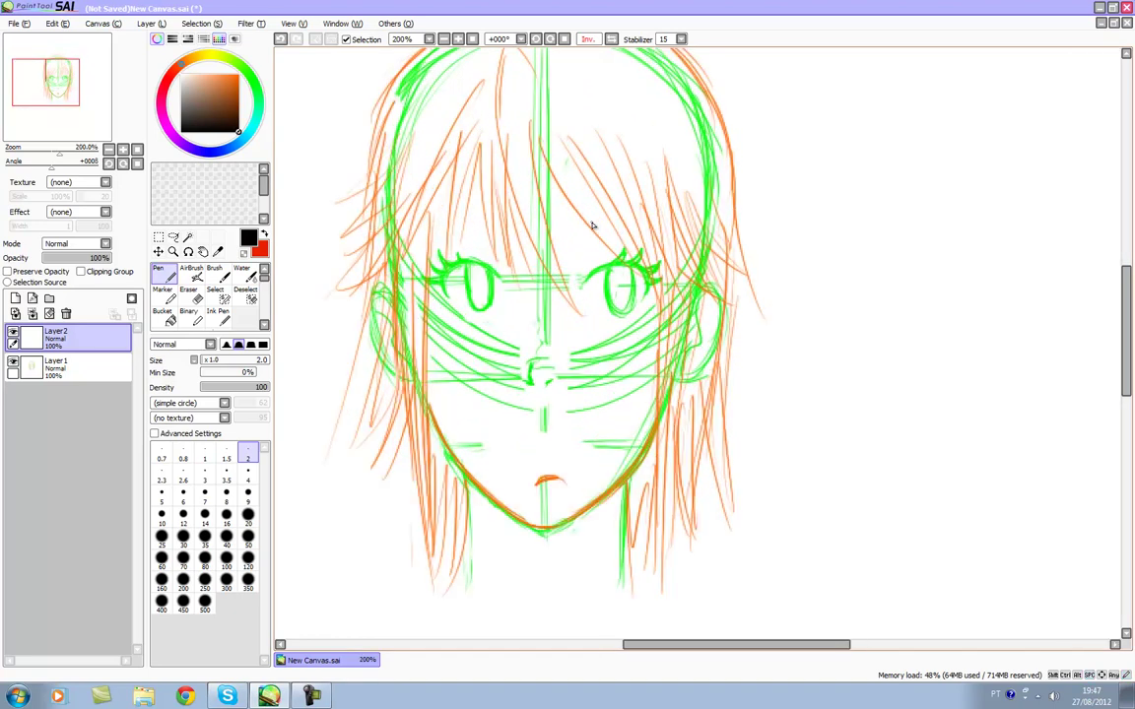
left_click_drag(715, 264, 717, 264)
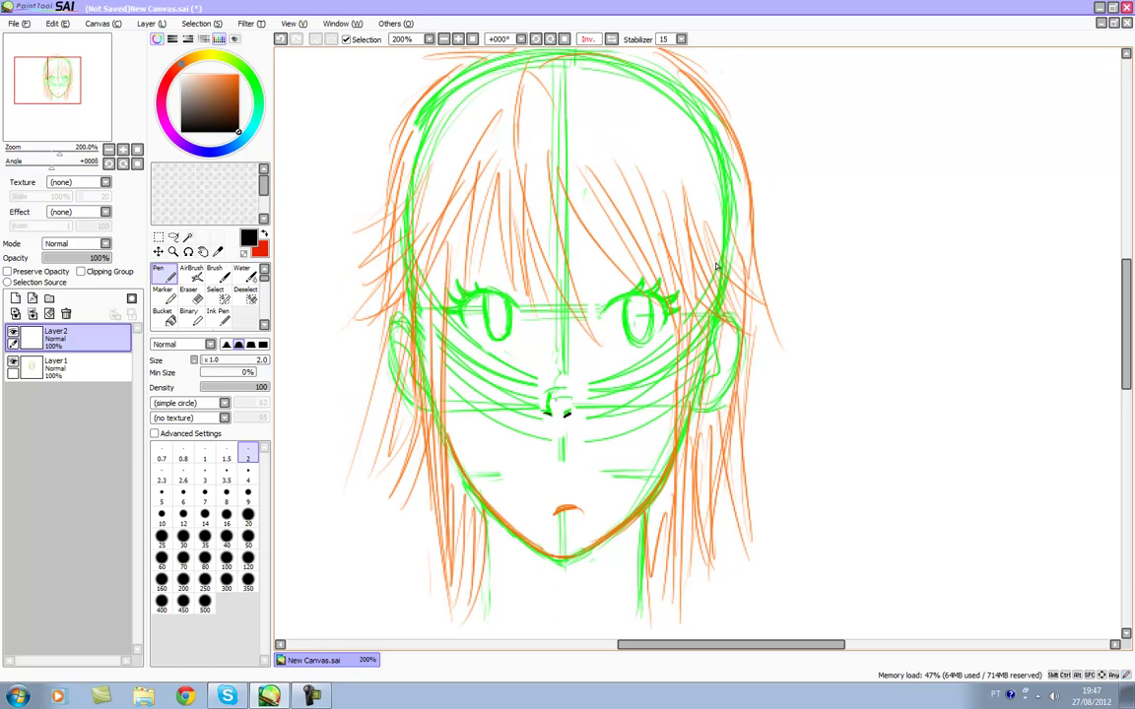
- Ink a thick tapering shadow on the nose's left side and loose shading squiggles up the bridge
left_click_drag(553, 414, 554, 395)
key("e")
left_click_drag(555, 394, 557, 406)
key("n")
left_click_drag(557, 385, 566, 375)
- Ink the left jawline from the cheek to the chin, erasing and redrawing parts for a clean curve
scroll(717, 266, "down", 5)
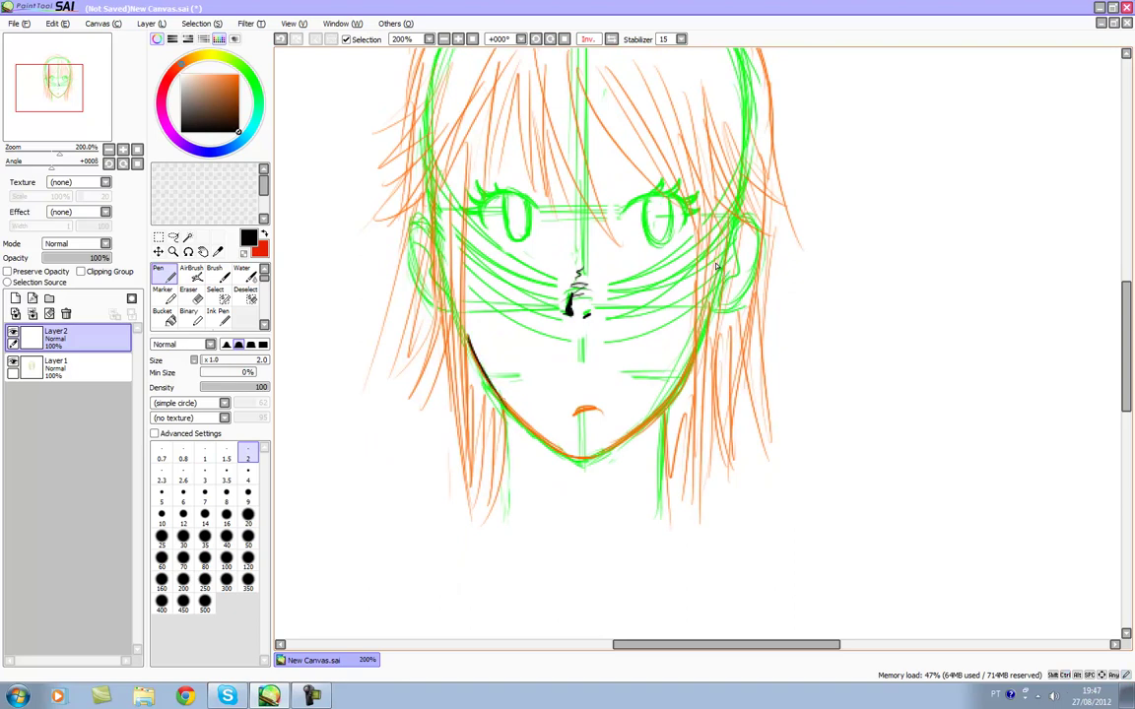
left_click_drag(495, 390, 576, 458)
key("ctrl+z")
key("ctrl+z")
left_click_drag(503, 399, 573, 457)
key("e")
left_click_drag(500, 391, 549, 460)
key("n")
key("e")
key("n")
left_click_drag(472, 349, 464, 329)
- Ink the right jawline from the cheek down to the chin and clean up where both jaw lines meet
key("space")
left_click_drag(716, 266, 643, 277)
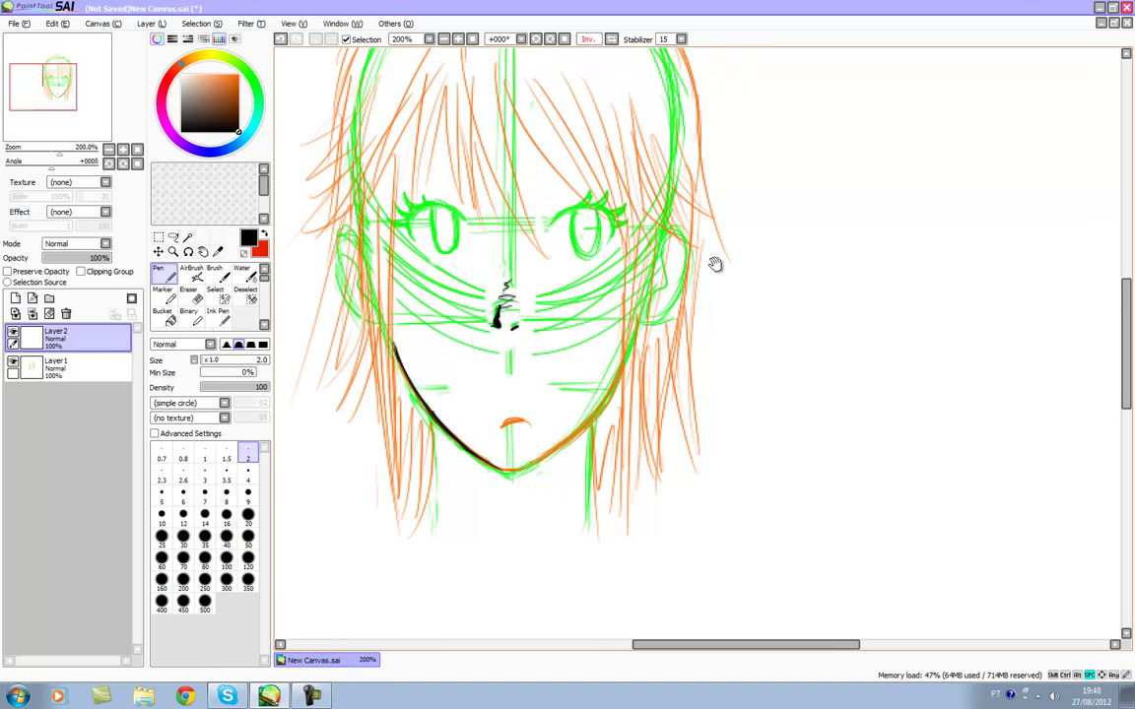
mouse_move(623, 356)
left_mouse_down()
mouse_move(593, 425)
mouse_move(522, 476)
left_mouse_up()
key("ctrl+z")
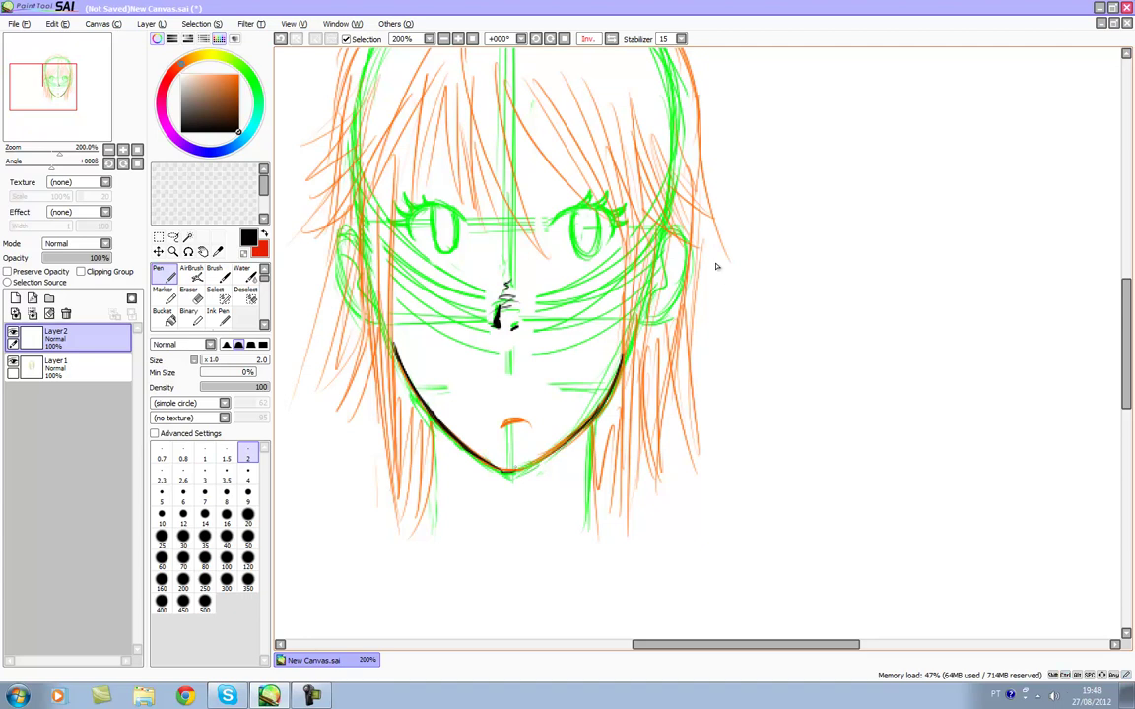
key("e")
mouse_move(510, 470)
left_mouse_down()
mouse_move(524, 470)
mouse_move(495, 475)
mouse_move(571, 439)
mouse_move(522, 464)
mouse_move(557, 445)
left_mouse_up()
key("n")
key("e")
key("n")
key("e")
key("n")
key("ctrl+z")
key("ctrl+z")
- Rotate the canvas view to check the inked jawline from other angles, and restore the upright orientation
key("End")
key("End")
key("End")
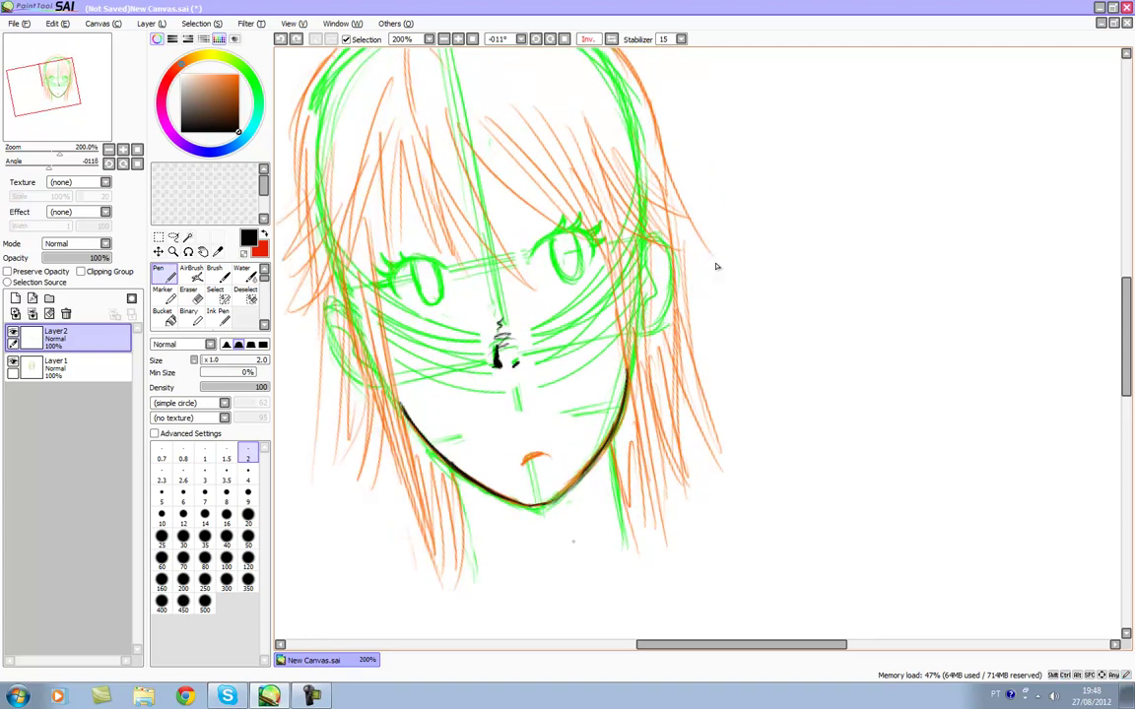
key("End")
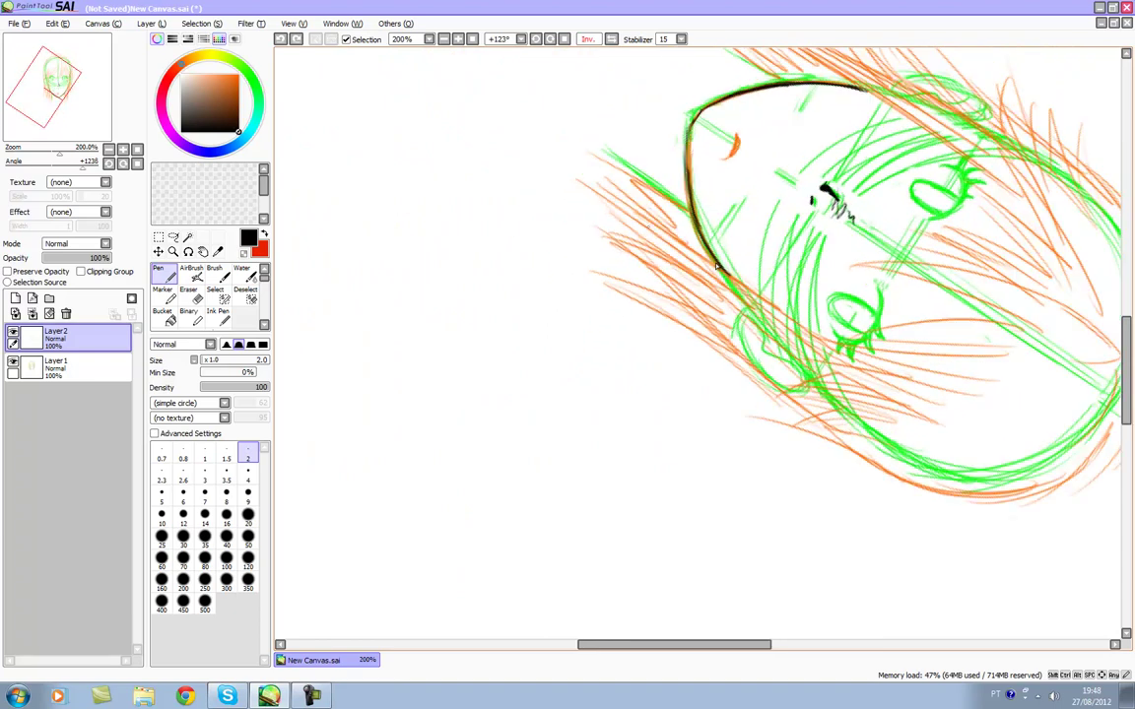
key("End")
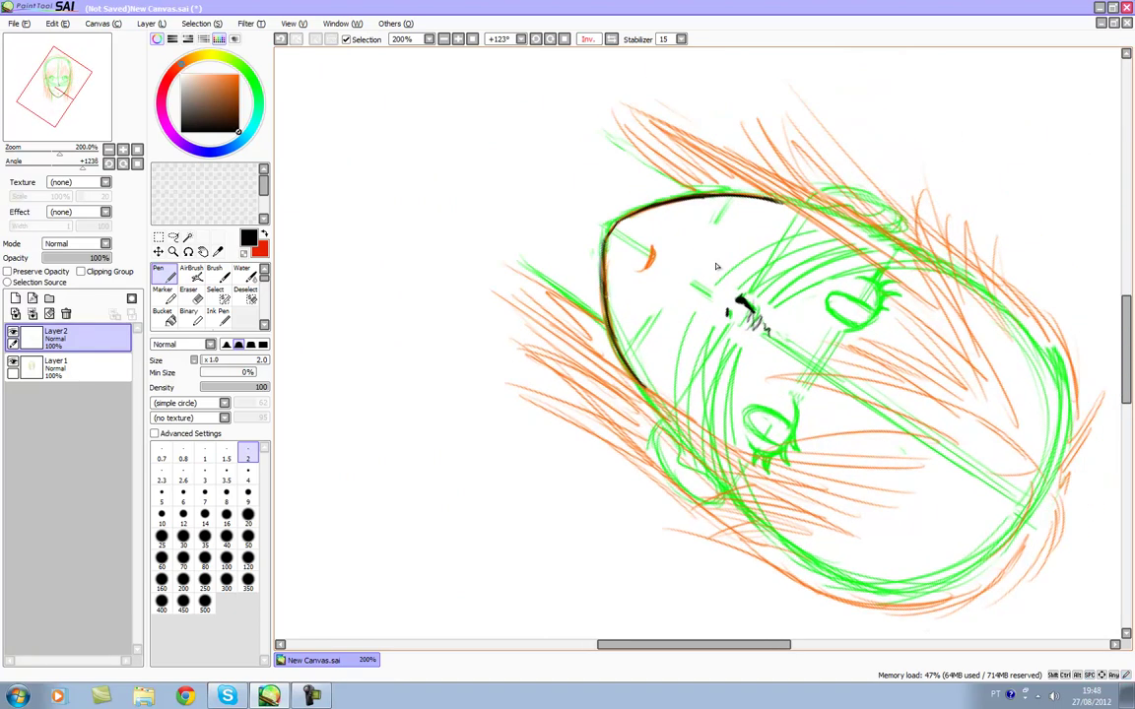
key("e")
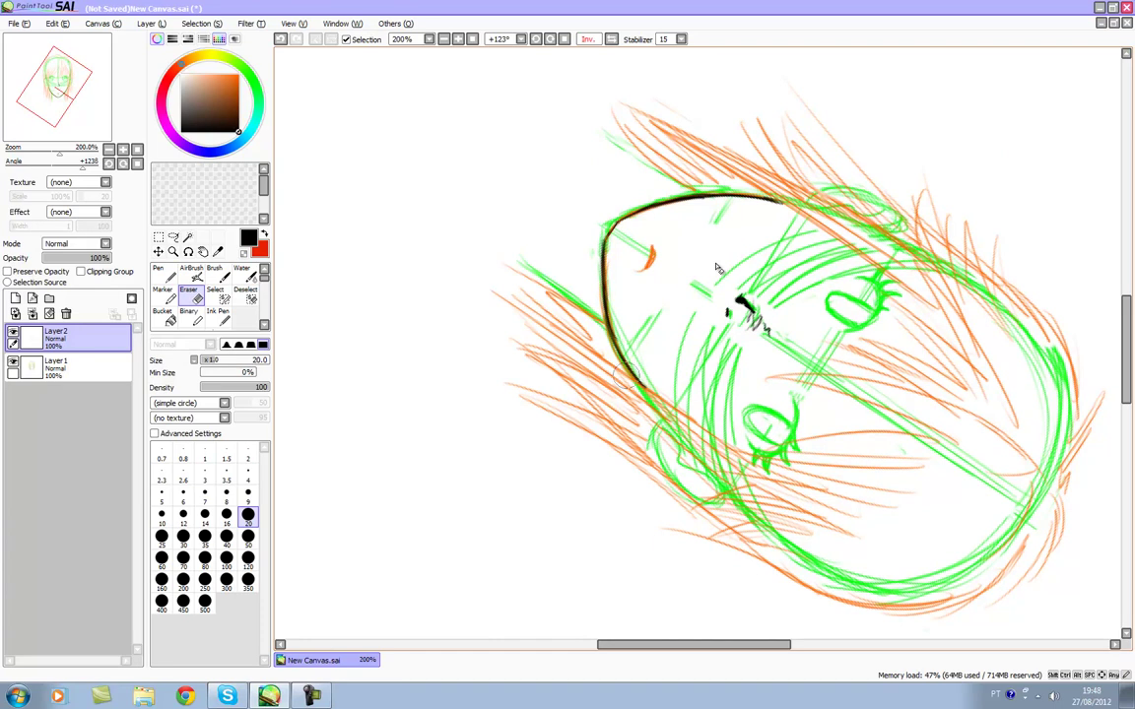
key("Home")
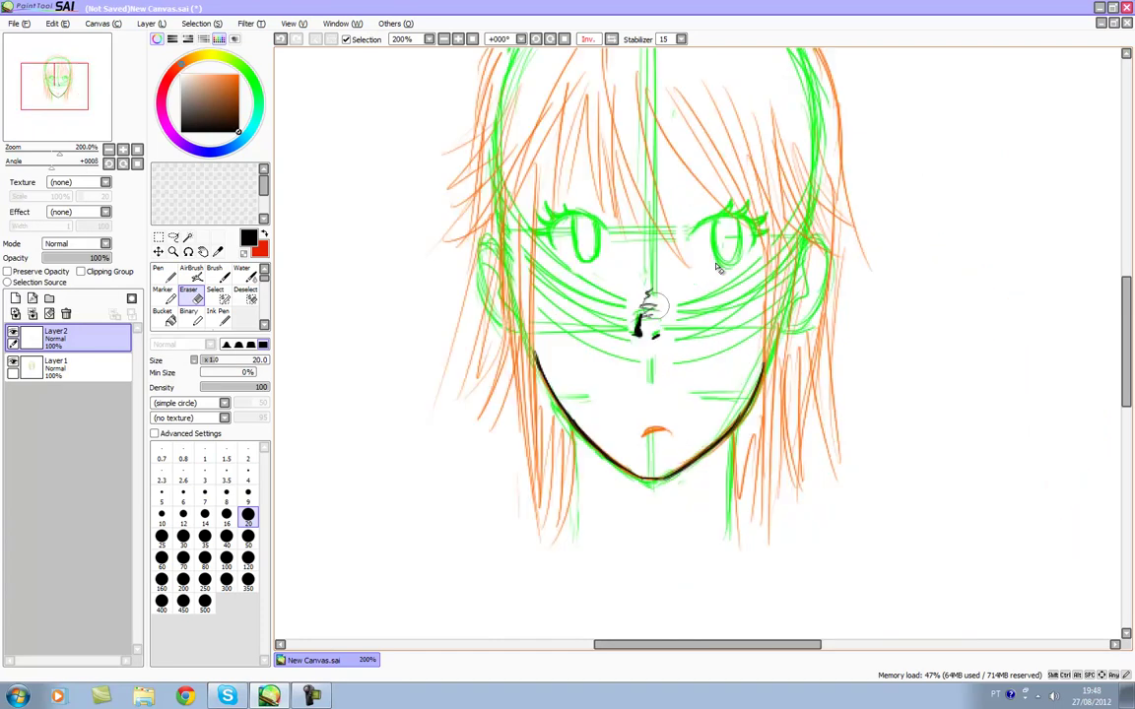
- Try to ink a long hair strand down the left side of the face
left_click_drag(654, 307, 590, 359)
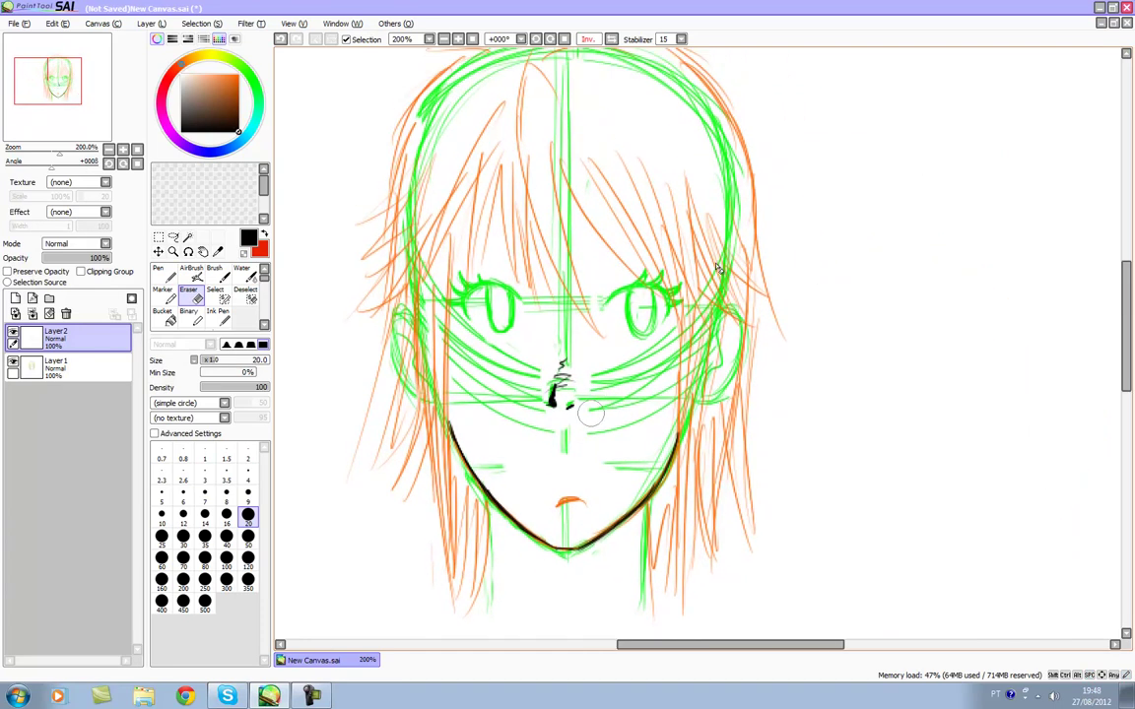
key("n")
left_click_drag(471, 314, 482, 347)
mouse_move(457, 261)
left_mouse_down()
mouse_move(460, 361)
mouse_move(476, 411)
left_mouse_up()
key("ctrl+z")
key("ctrl+z")
left_click_drag(454, 273, 493, 445)
key("ctrl+z")
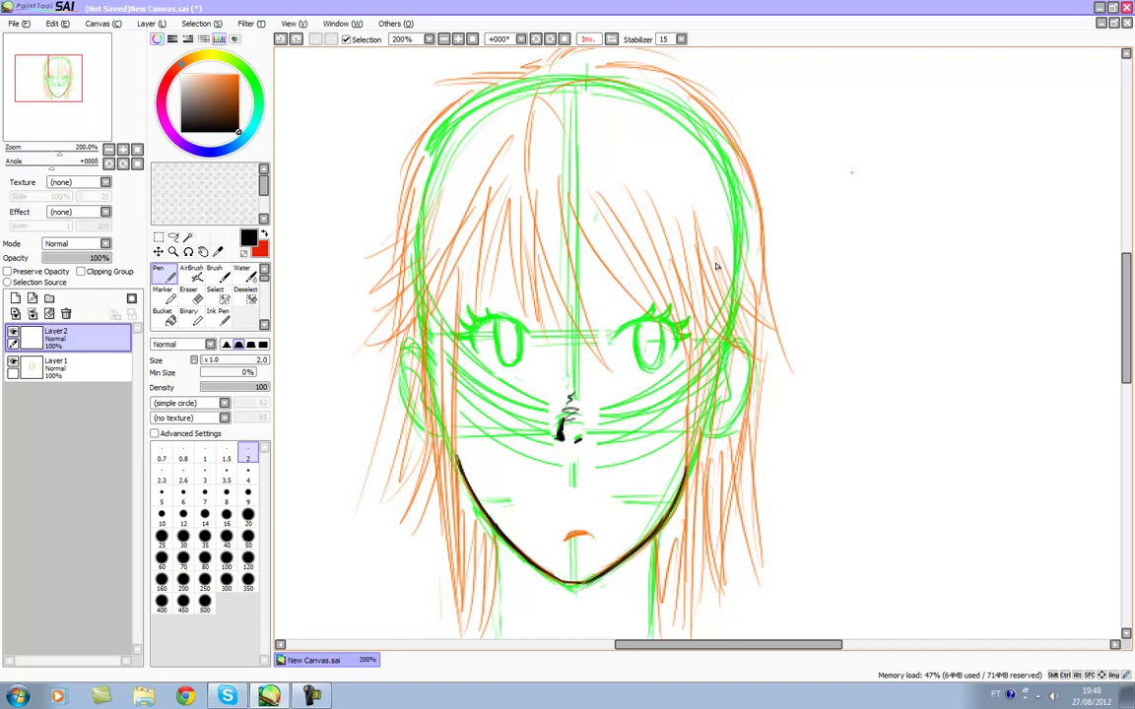
- Practise long curved strokes on the empty canvas beside the head and undo them
mouse_move(894, 107)
left_mouse_down()
mouse_move(865, 266)
mouse_move(894, 335)
left_mouse_up()
key("ctrl+z")
left_click_drag(896, 140, 901, 357)
left_click_drag(921, 164, 940, 335)
left_click_drag(955, 166, 971, 343)
mouse_move(877, 146)
left_mouse_down()
mouse_move(871, 385)
mouse_move(852, 398)
left_mouse_up()
left_click_drag(834, 175, 844, 390)
key("ctrl+z")
key("ctrl+z")
key("ctrl+z")
key("ctrl+z")
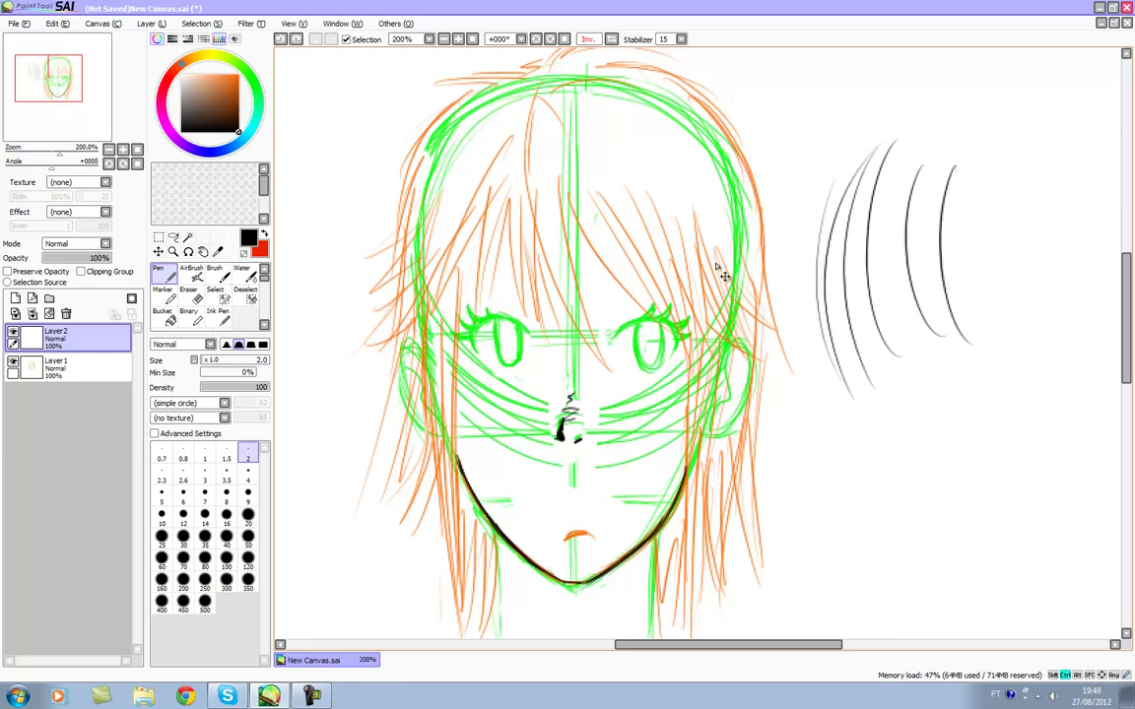
key("ctrl+z")
key("ctrl+z")
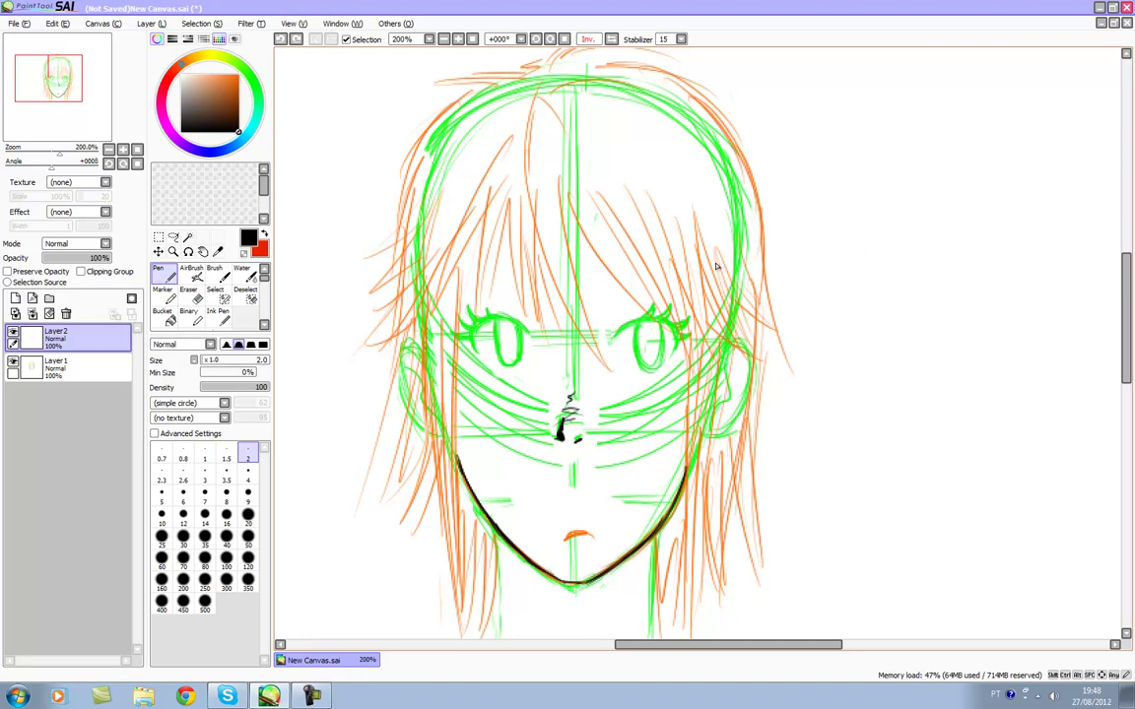
- Ink long black hair strands from the left temple down past the jaw, following the orange sketch
left_click_drag(425, 323, 455, 534)
key("ctrl+z")
left_click_drag(426, 324, 455, 588)
left_click_drag(430, 386, 437, 416)
left_click_drag(457, 463, 463, 609)
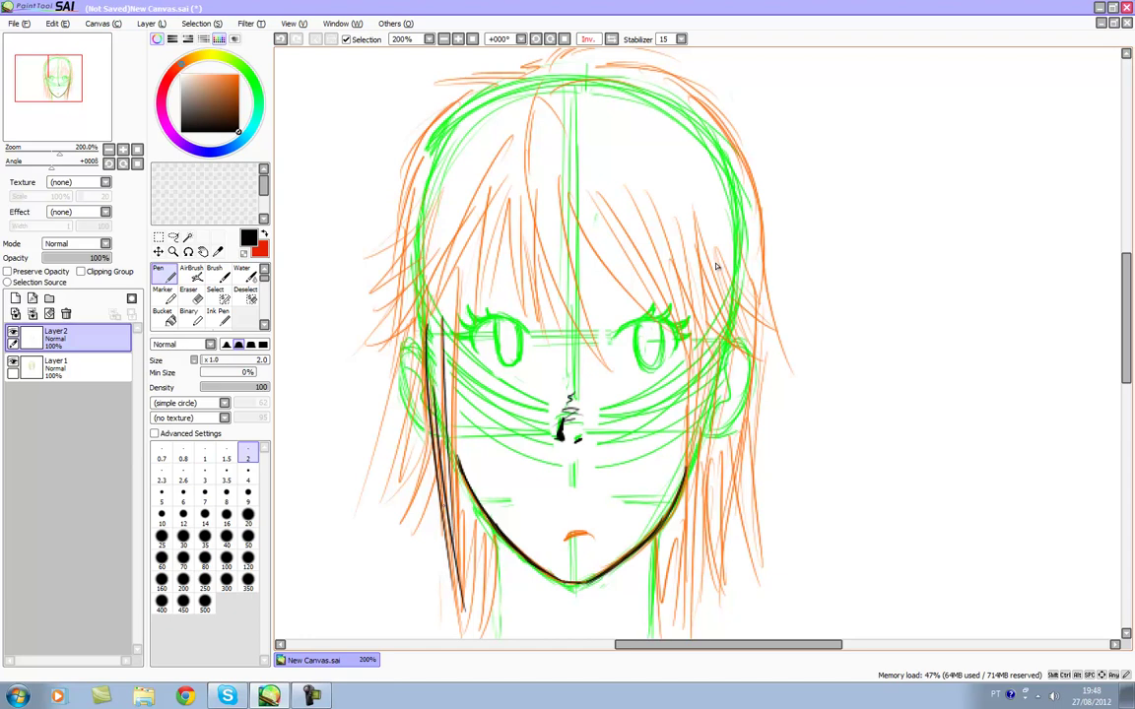
- Ink shorter hair strands beneath the left jaw and draw the left neck line
scroll(717, 266, "down", 3)
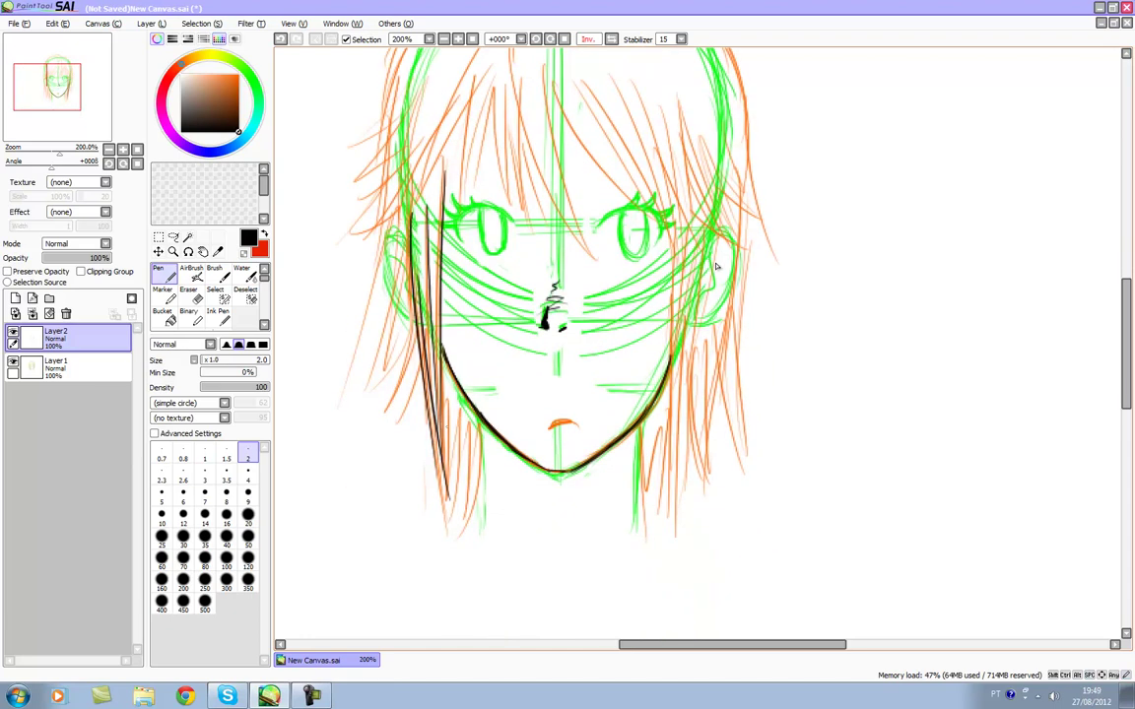
mouse_move(449, 394)
left_mouse_down()
mouse_move(447, 491)
mouse_move(466, 490)
mouse_move(481, 433)
mouse_move(474, 504)
left_mouse_up()
left_click_drag(480, 418, 483, 515)
left_click_drag(482, 444, 484, 522)
key("ctrl+z")
key("ctrl+z")
key("ctrl+z")
left_click_drag(479, 412, 484, 519)
left_click_drag(482, 457, 484, 524)
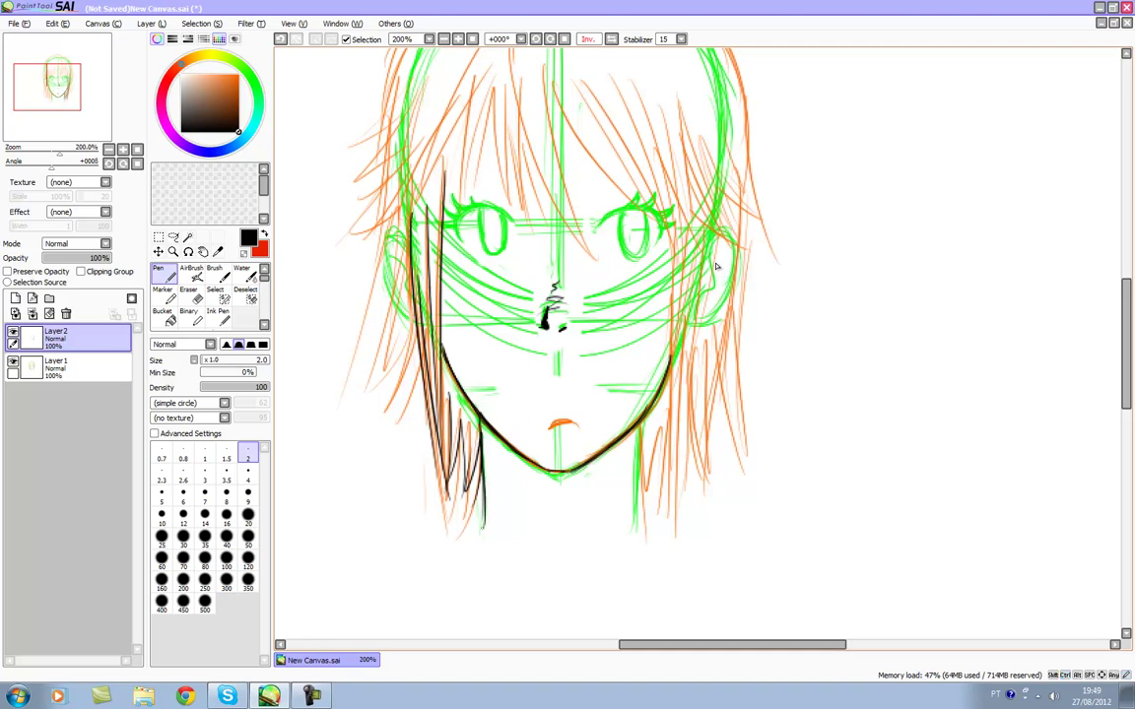
- Ink the right neck line and clean up the left neck line where it meets the jaw
left_click_drag(638, 424, 631, 508)
key("e")
left_click_drag(479, 418, 480, 461)
key("n")
left_click_drag(477, 412, 484, 479)
left_click_drag(429, 375, 439, 453)
key("e")
left_click_drag(434, 371, 428, 384)
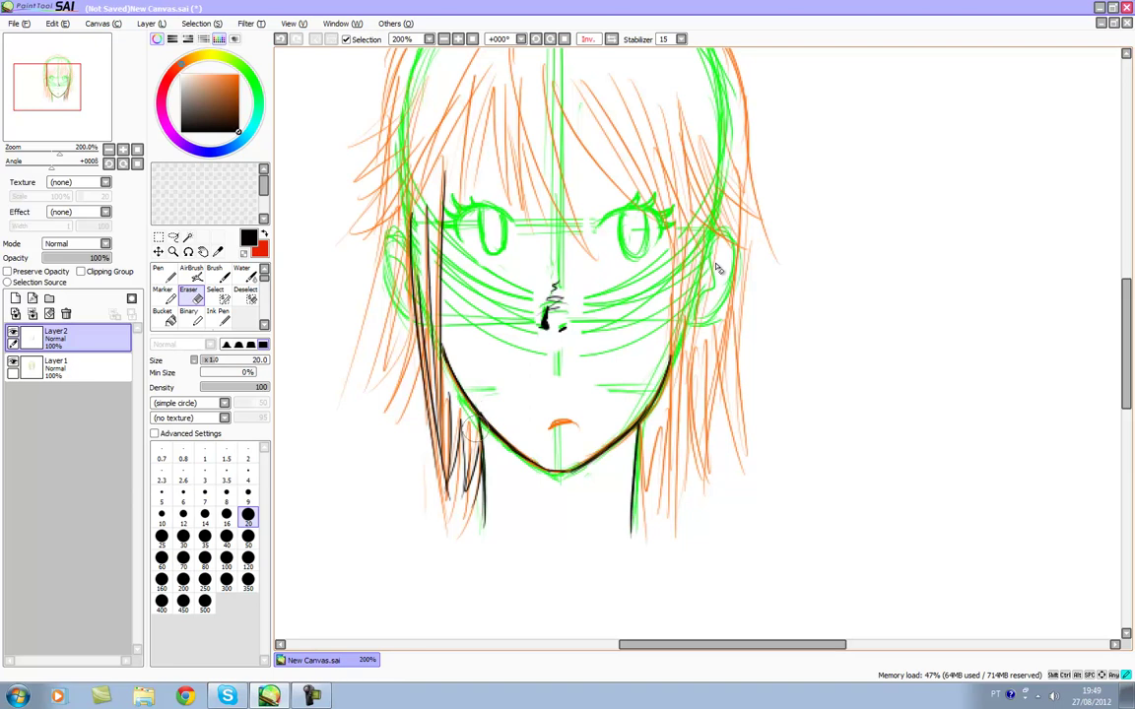
- Ink the small downturned mouth curve over the orange sketch
key("n")
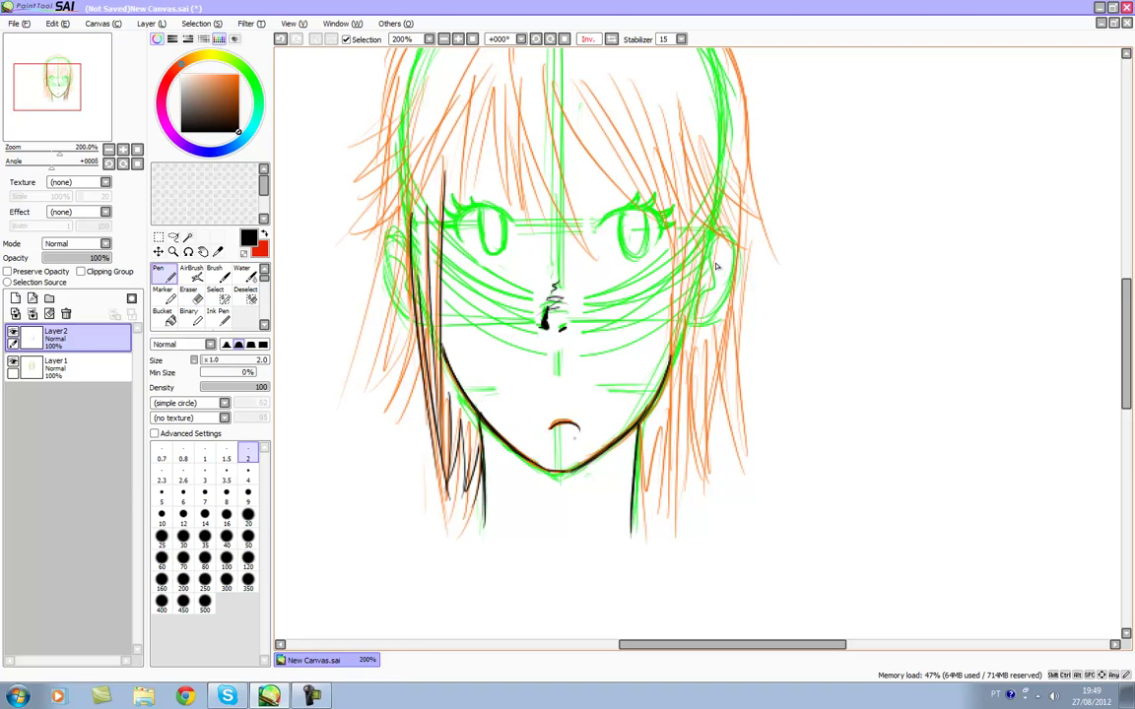
key("ctrl+z")
mouse_move(716, 266)
left_mouse_down()
mouse_move(711, 455)
mouse_move(777, 385)
mouse_move(727, 233)
mouse_move(649, 195)
left_mouse_up()
- Ink long hair strands from beside the right eye down past the right jaw, redoing uneven ones
left_click_drag(671, 286, 682, 570)
key("ctrl+z")
left_click_drag(675, 365, 687, 548)
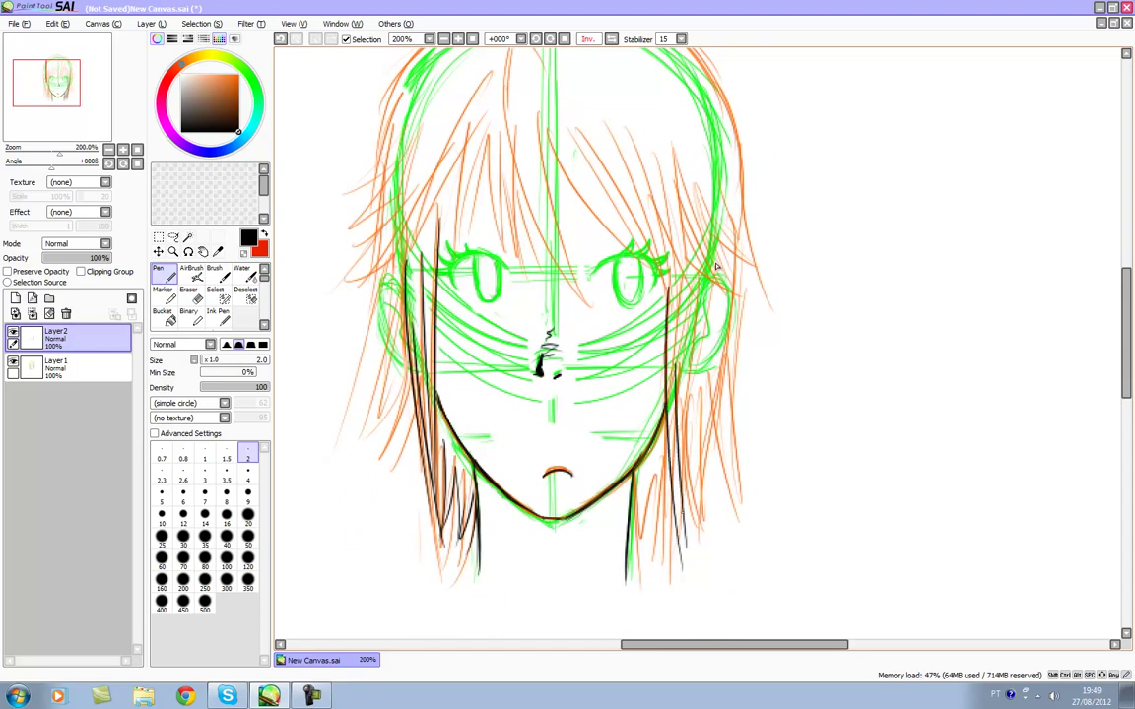
mouse_move(678, 458)
left_mouse_down()
mouse_move(691, 340)
mouse_move(717, 270)
mouse_move(677, 459)
left_mouse_up()
key("ctrl+z")
key("ctrl+z")
left_click_drag(696, 275, 678, 460)
left_click_drag(680, 296, 686, 474)
key("ctrl+z")
key("ctrl+y")
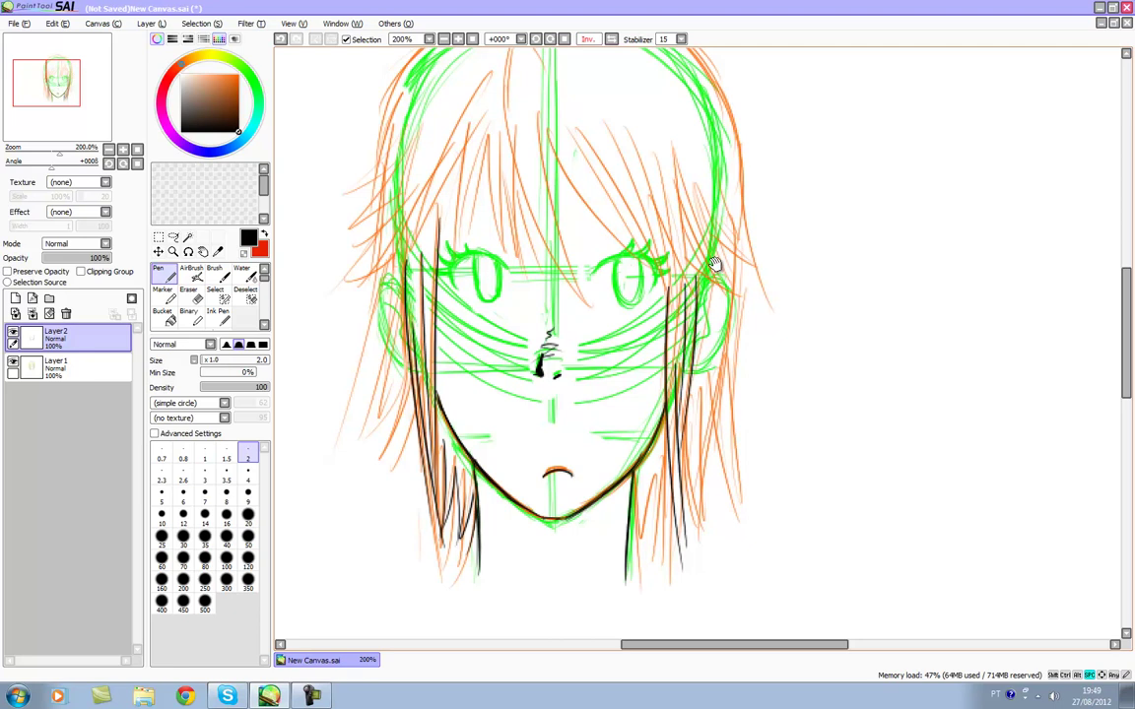
- Ink the left ear's outer contour and add its inner fold with a dark shadow
left_click_drag(715, 264, 800, 338)
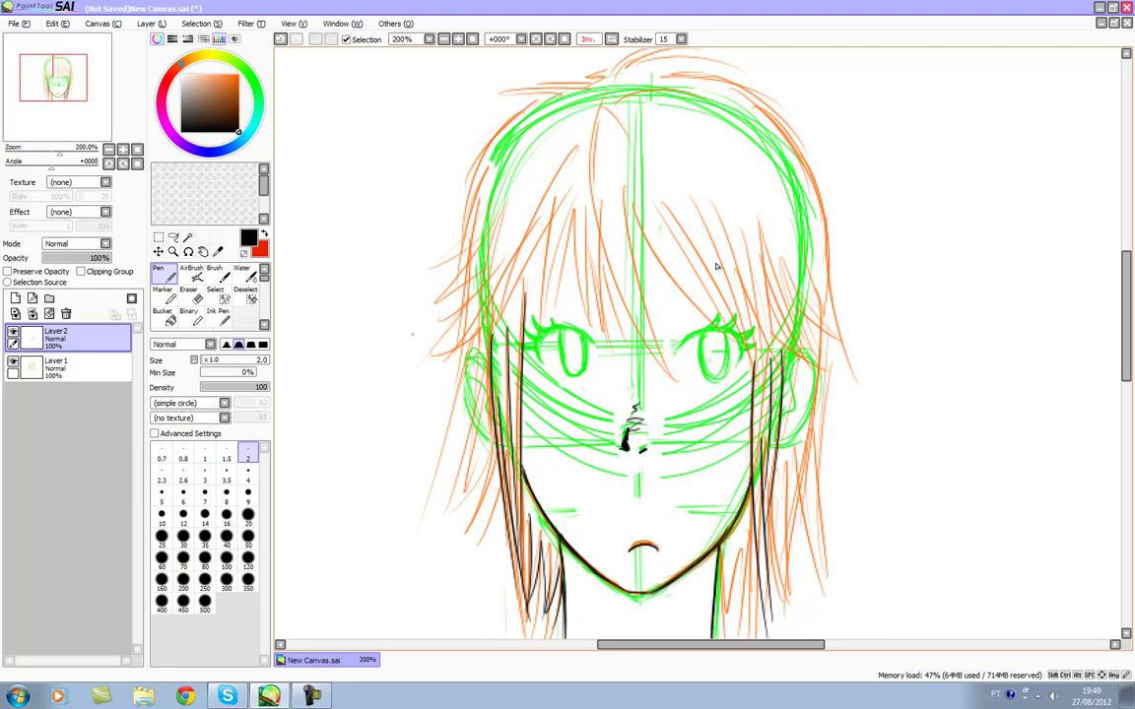
left_click_drag(463, 358, 419, 474)
key("ctrl+z")
left_click_drag(488, 361, 465, 415)
key("ctrl+z")
left_click_drag(490, 361, 466, 415)
key("ctrl+z")
mouse_move(470, 353)
left_mouse_down()
mouse_move(465, 399)
mouse_move(481, 439)
left_mouse_up()
key("ctrl+z")
left_click_drag(464, 372, 489, 440)
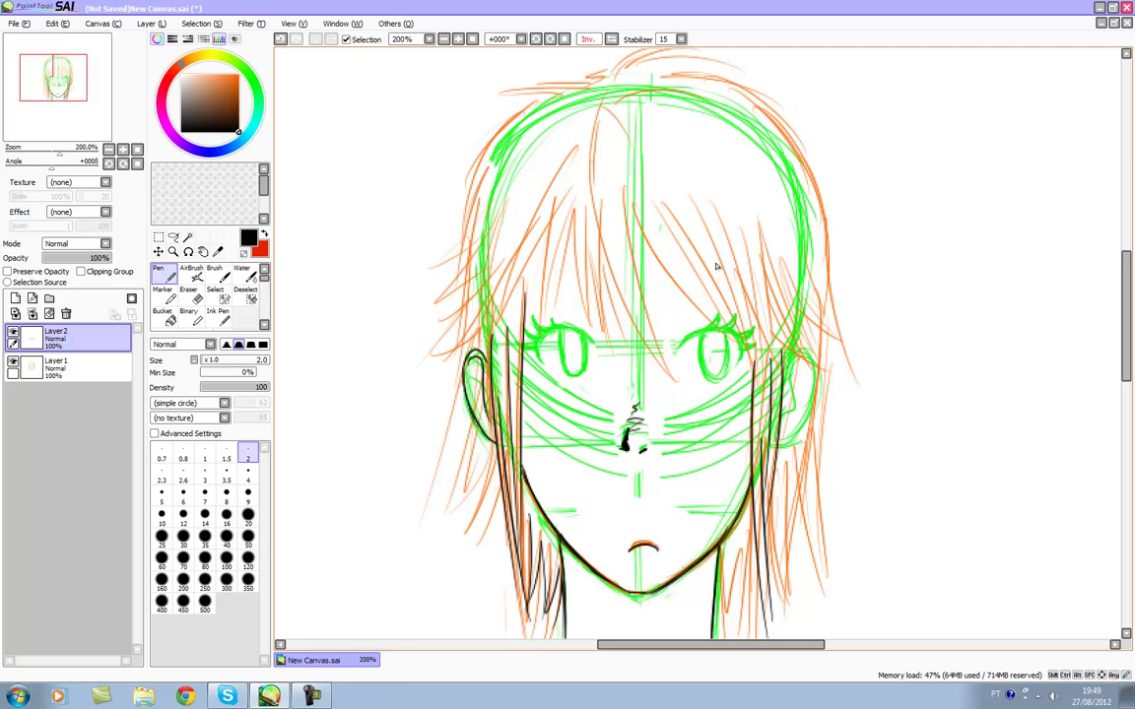
left_click_drag(473, 366, 484, 368)
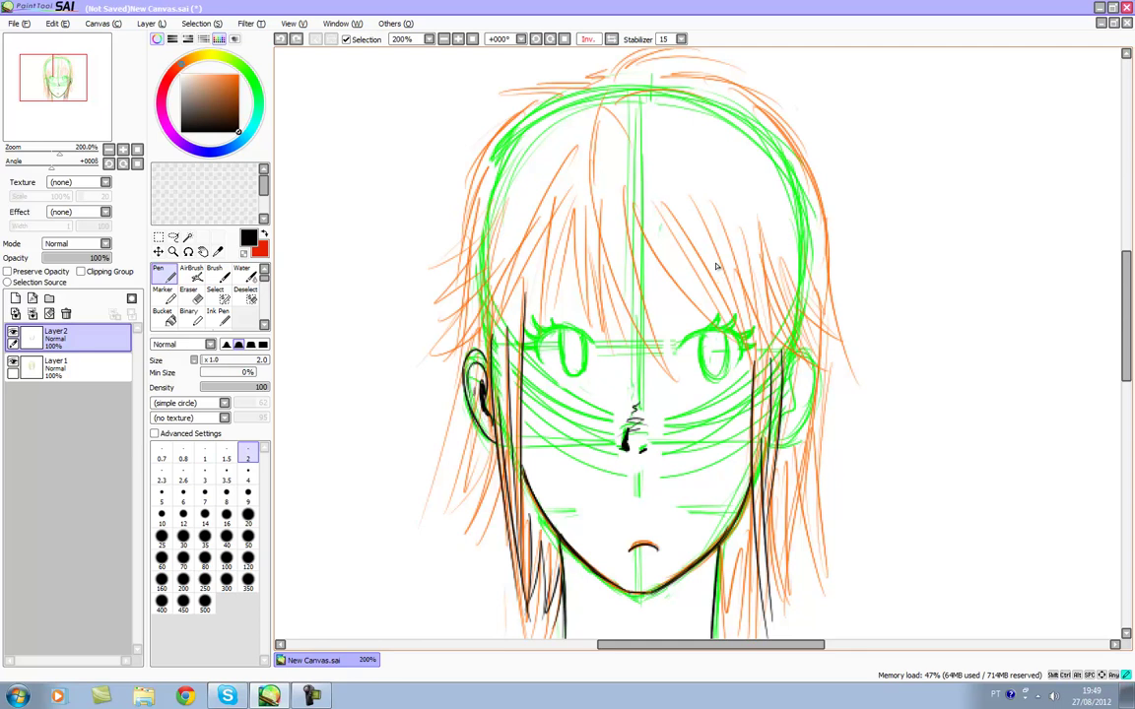
- Ink spiky hair strands behind and below the left ear, down towards the neck
left_click_drag(715, 264, 660, 299)
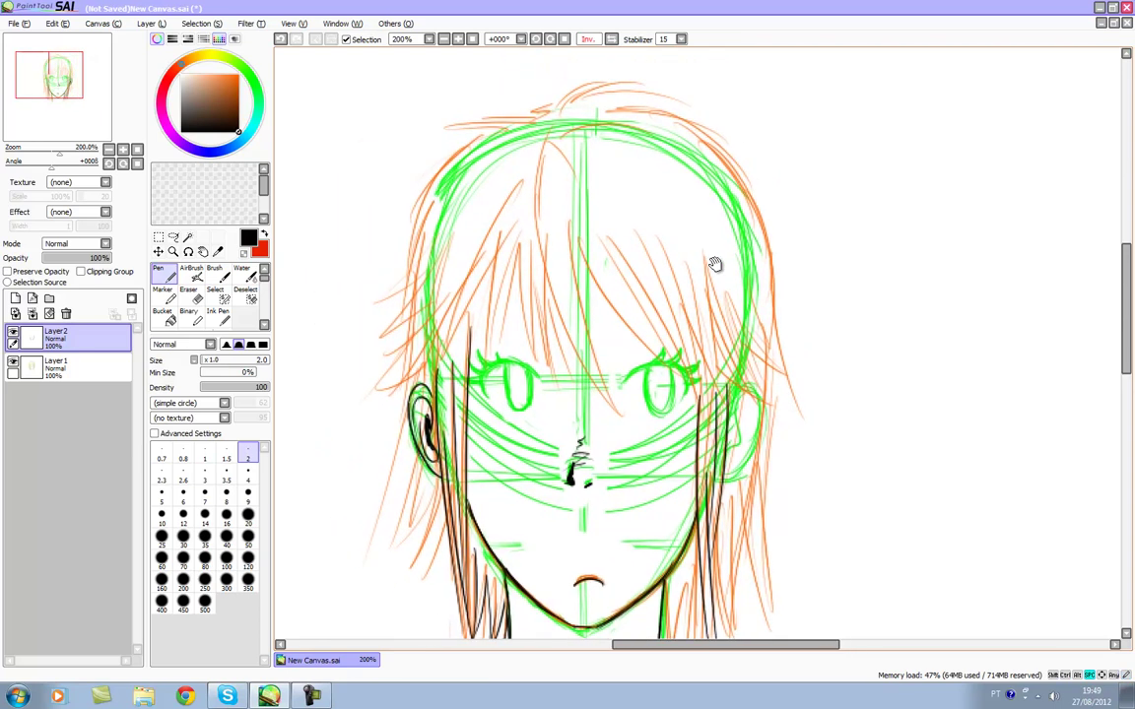
mouse_move(407, 427)
left_mouse_down()
mouse_move(370, 513)
mouse_move(395, 477)
left_mouse_up()
left_click_drag(407, 455, 390, 540)
left_click_drag(418, 476, 423, 512)
mouse_move(428, 510)
left_mouse_down()
mouse_move(399, 585)
mouse_move(423, 599)
left_mouse_up()
left_click_drag(446, 559, 461, 587)
- Undo the latest lower strands on the left side and redraw the hair tips beside the neck
key("space")
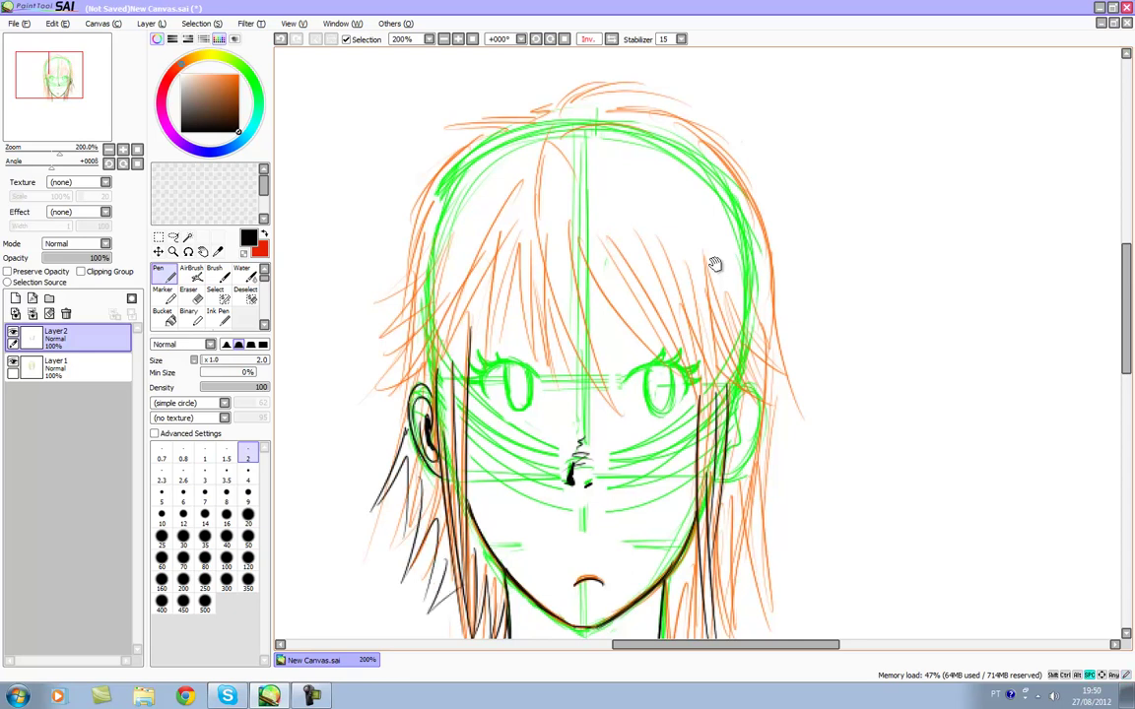
left_click_drag(716, 266, 712, 128)
mouse_move(456, 441)
left_mouse_down()
mouse_move(444, 510)
mouse_move(462, 466)
left_mouse_up()
key("ctrl+z")
key("ctrl+z")
key("ctrl+z")
key("ctrl+z")
key("ctrl+z")
mouse_move(438, 372)
left_mouse_down()
mouse_move(422, 462)
mouse_move(445, 394)
left_mouse_up()
left_click_drag(445, 396, 442, 483)
left_click_drag(442, 499, 460, 453)
- Ink the spiky lower hair strands on the right side, from the hair tips up towards the ear
key("space")
left_click_drag(716, 266, 637, 307)
left_click_drag(586, 486, 597, 564)
mouse_move(597, 563)
left_mouse_down()
mouse_move(604, 475)
mouse_move(619, 542)
left_mouse_up()
mouse_move(608, 480)
left_mouse_down()
mouse_move(641, 539)
mouse_move(649, 514)
left_mouse_up()
left_click_drag(633, 461, 661, 507)
mouse_move(650, 451)
left_mouse_down()
mouse_move(645, 427)
mouse_move(667, 492)
left_mouse_up()
mouse_move(656, 407)
left_mouse_down()
mouse_move(663, 459)
mouse_move(669, 385)
left_mouse_up()
left_click_drag(667, 438, 680, 352)
key("space")
left_click_drag(715, 264, 784, 429)
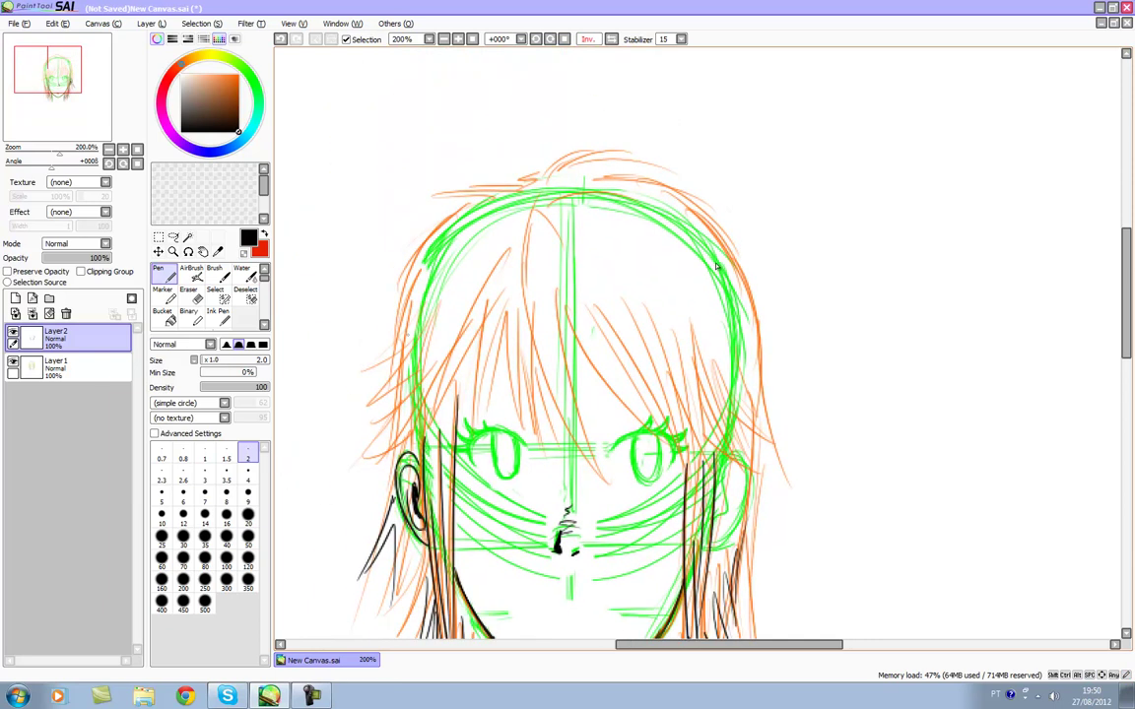
- Ink the thin bang strands falling over the left half of the forehead, redoing the first strokes
mouse_move(514, 242)
left_mouse_down()
mouse_move(422, 436)
mouse_move(524, 287)
mouse_move(501, 259)
mouse_move(433, 404)
left_mouse_up()
key("ctrl+z")
key("ctrl+z")
mouse_move(449, 281)
left_mouse_down()
mouse_move(427, 305)
mouse_move(480, 418)
mouse_move(525, 427)
left_mouse_up()
left_click(314, 696)
left_click(317, 696)
left_click_drag(519, 301, 543, 436)
mouse_move(478, 270)
left_mouse_down()
mouse_move(466, 386)
mouse_move(478, 394)
left_mouse_up()
left_click_drag(493, 268, 481, 402)
- Ink the long central bang from the parting down between the eyes and clean up its curved tip
left_click_drag(567, 244, 571, 447)
left_click_drag(558, 288, 587, 470)
key("ctrl+z")
key("ctrl+z")
mouse_move(535, 209)
left_mouse_down()
mouse_move(530, 295)
mouse_move(598, 478)
left_mouse_up()
key("ctrl+z")
mouse_move(565, 325)
left_mouse_down()
mouse_move(597, 477)
mouse_move(531, 302)
mouse_move(543, 370)
left_mouse_up()
key("e")
key("n")
mouse_move(535, 215)
left_mouse_down()
mouse_move(525, 313)
mouse_move(561, 242)
left_mouse_up()
key("e")
key("n")
- Ink the slanted bang strands over the right half of the forehead, sweeping down towards the right ear
left_click_drag(568, 315, 657, 426)
key("ctrl+z")
left_click_drag(580, 304, 660, 424)
left_click_drag(624, 299, 681, 450)
left_click_drag(655, 319, 688, 453)
mouse_move(665, 322)
left_mouse_down()
mouse_move(674, 366)
mouse_move(744, 471)
left_mouse_up()
left_click_drag(619, 310, 682, 430)
mouse_move(642, 341)
left_mouse_down()
mouse_move(698, 424)
mouse_move(705, 403)
mouse_move(680, 393)
left_mouse_up()
- Ink the spiky hair tufts sticking out above the left ear
mouse_move(332, 638)
left_mouse_down()
mouse_move(339, 581)
mouse_move(436, 589)
left_mouse_up()
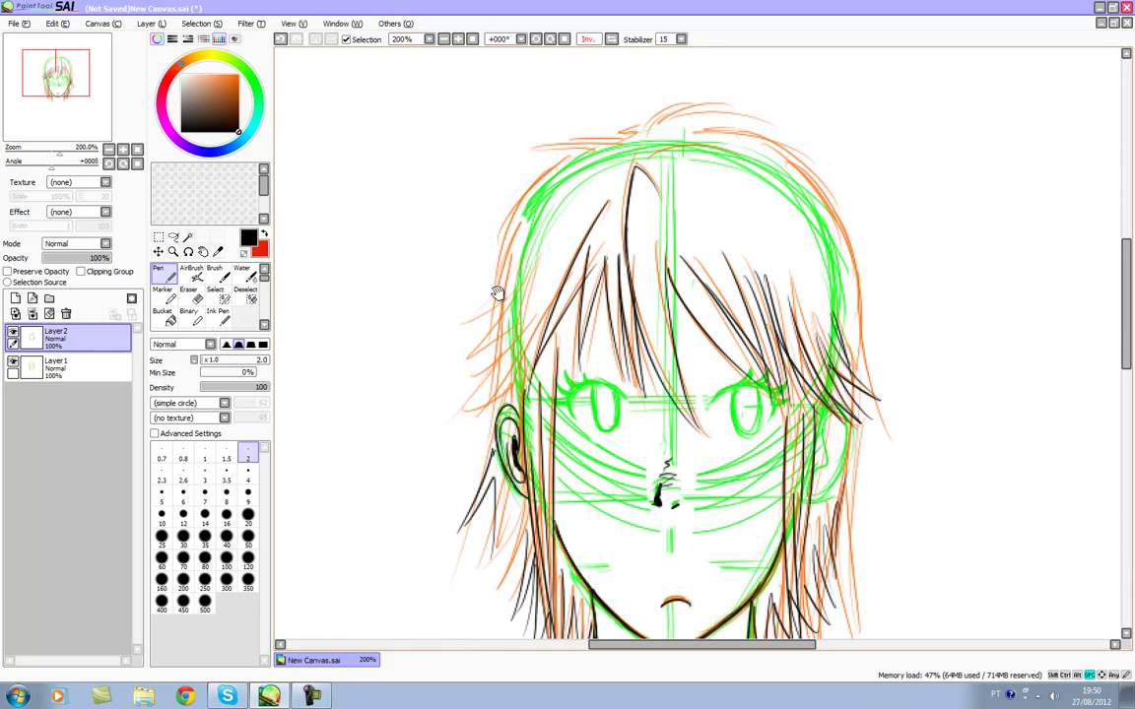
mouse_move(474, 273)
left_mouse_down()
mouse_move(429, 332)
mouse_move(435, 352)
left_mouse_up()
mouse_move(492, 295)
left_mouse_down()
mouse_move(457, 347)
mouse_move(424, 356)
left_mouse_up()
left_click_drag(518, 372, 475, 407)
mouse_move(513, 382)
left_mouse_down()
mouse_move(473, 429)
mouse_move(481, 446)
left_mouse_up()
mouse_move(502, 398)
left_mouse_down()
mouse_move(482, 464)
mouse_move(425, 397)
left_mouse_up()
left_click_drag(488, 319, 481, 395)
- Ink the right ear's outer contour and add its inner fold with a dark shadow
left_click_drag(499, 295, 392, 224)
mouse_move(634, 367)
left_mouse_down()
mouse_move(654, 343)
mouse_move(648, 435)
left_mouse_up()
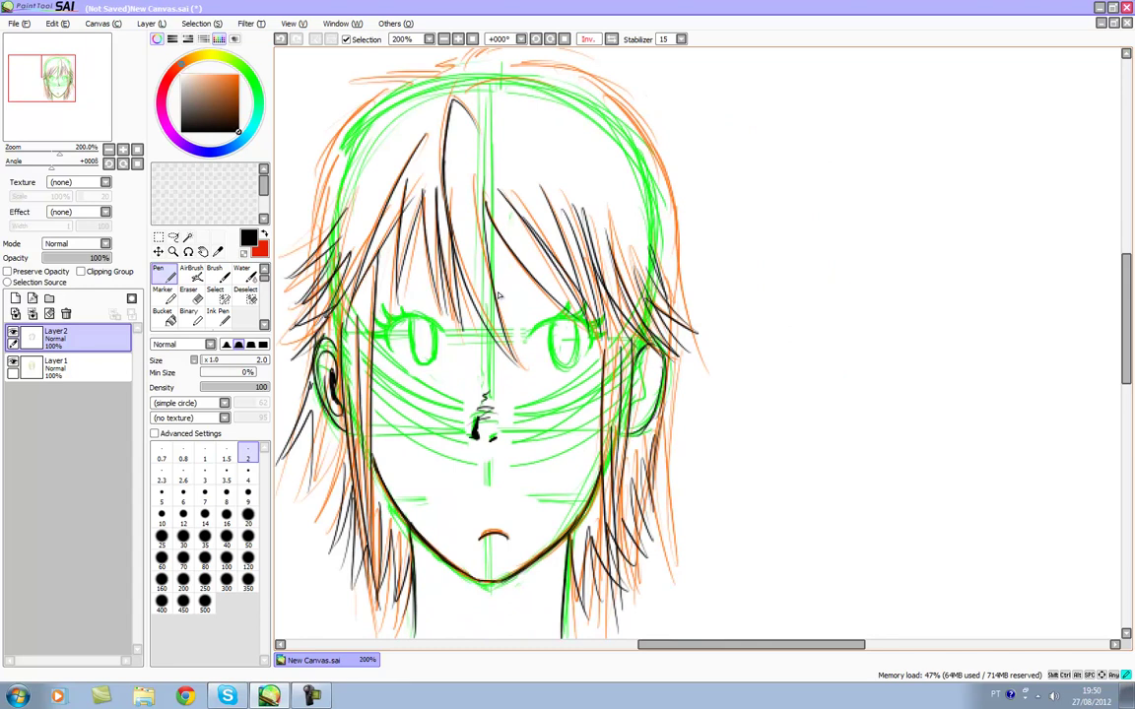
left_click_drag(644, 355, 635, 407)
key("e")
key("n")
left_click_drag(578, 339, 578, 369)
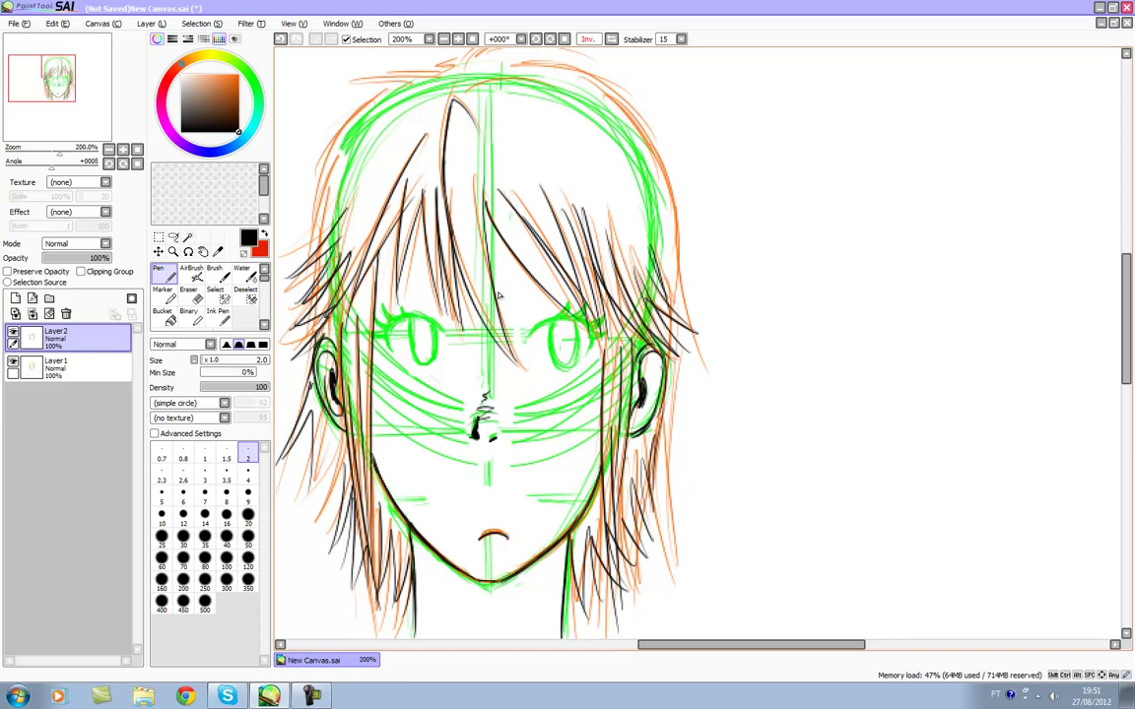
- Ink two short, thin slanting lines on the neck below the chin
key("space")
left_click_drag(498, 295, 574, 295)
scroll(499, 295, "down", 3)
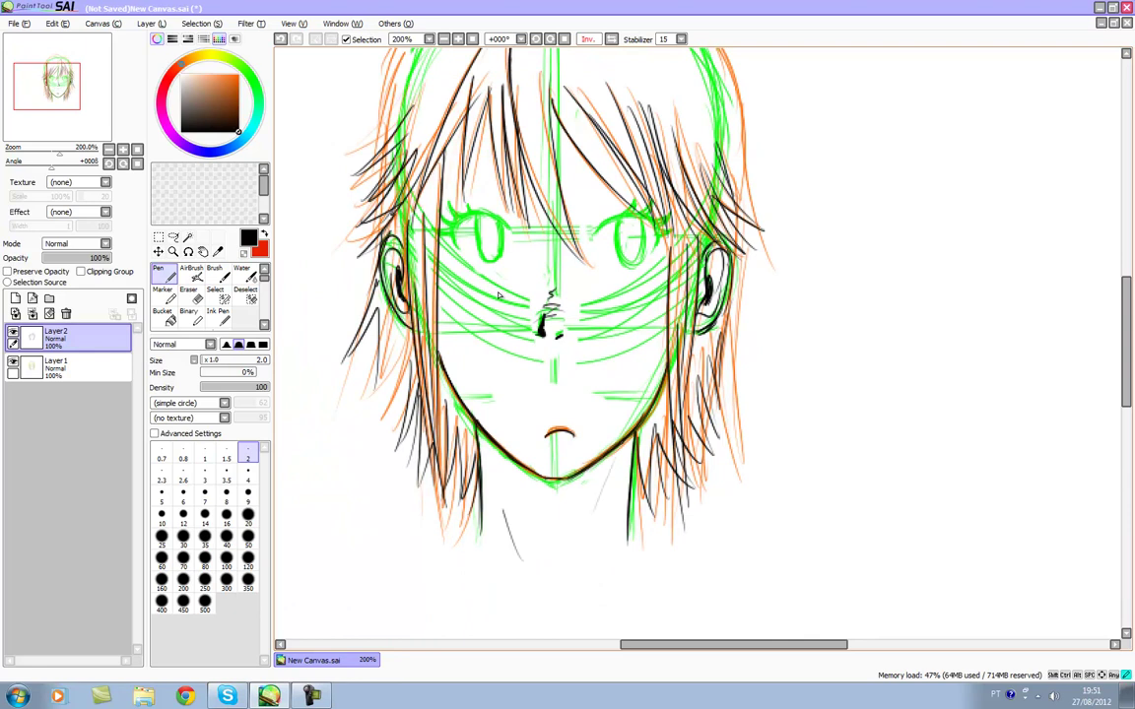
- Ink the hair outline from the crown over the right side of the head, redoing the first crown strokes
scroll(499, 296, "up", 7)
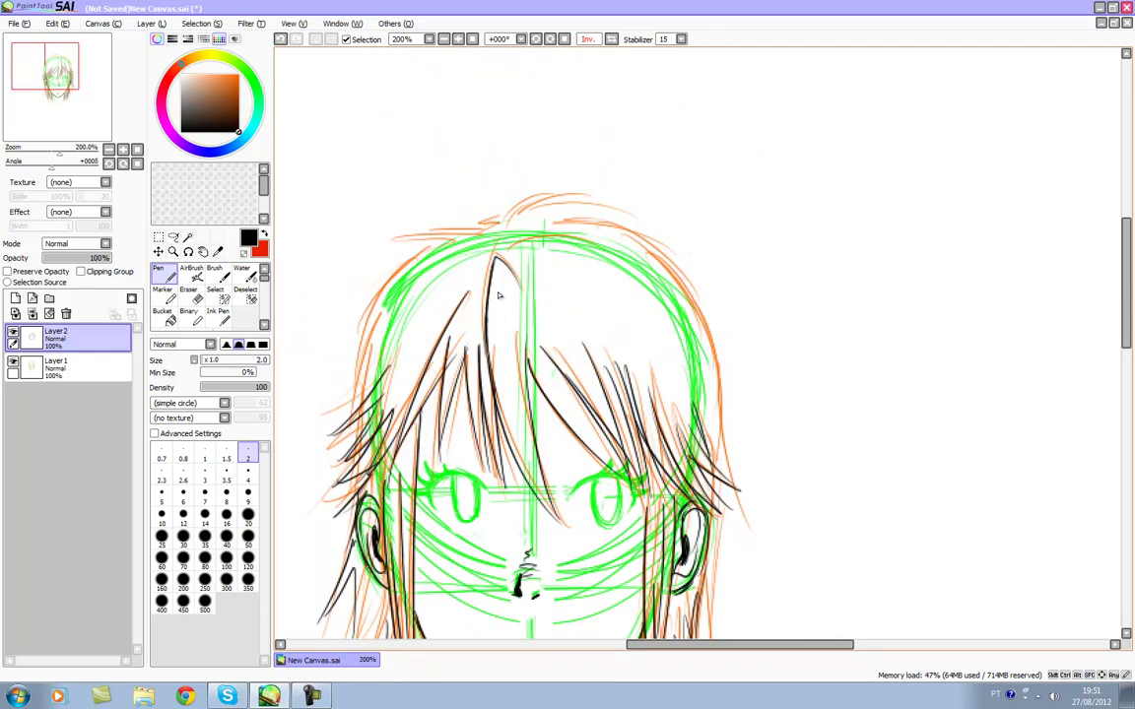
left_click_drag(507, 210, 562, 188)
mouse_move(566, 187)
left_mouse_down()
mouse_move(533, 209)
mouse_move(626, 219)
left_mouse_up()
key("ctrl+z")
key("ctrl+z")
left_click_drag(498, 296, 503, 274)
key("ctrl+z")
mouse_move(542, 191)
left_mouse_down()
mouse_move(646, 205)
mouse_move(718, 362)
left_mouse_up()
mouse_move(680, 266)
left_mouse_down()
mouse_move(743, 492)
mouse_move(716, 511)
left_mouse_up()
- Ink additional hair strands down the right side of the head beside the ear
key("space")
left_click_drag(498, 292, 501, 209)
left_click_drag(654, 339, 651, 476)
left_click_drag(651, 371, 641, 496)
left_click_drag(645, 429, 639, 536)
left_click_drag(642, 466, 627, 527)
- Ink the spiky crown tuft and the upper left curve of the hair outline
key("space")
left_click_drag(421, 276, 592, 315)
left_click_drag(647, 151, 675, 162)
mouse_move(671, 161)
left_mouse_down()
mouse_move(584, 173)
mouse_move(594, 172)
left_mouse_up()
mouse_move(643, 169)
left_mouse_down()
mouse_move(550, 237)
mouse_move(549, 302)
left_mouse_up()
- Ink the hair outline down the left side of the head and the strands behind the left ear
left_click_drag(580, 210, 547, 327)
left_click_drag(565, 244, 540, 338)
left_click_drag(556, 282, 553, 432)
left_click_drag(555, 307, 528, 442)
mouse_move(553, 399)
left_mouse_down()
mouse_move(522, 451)
mouse_move(545, 434)
left_mouse_up()
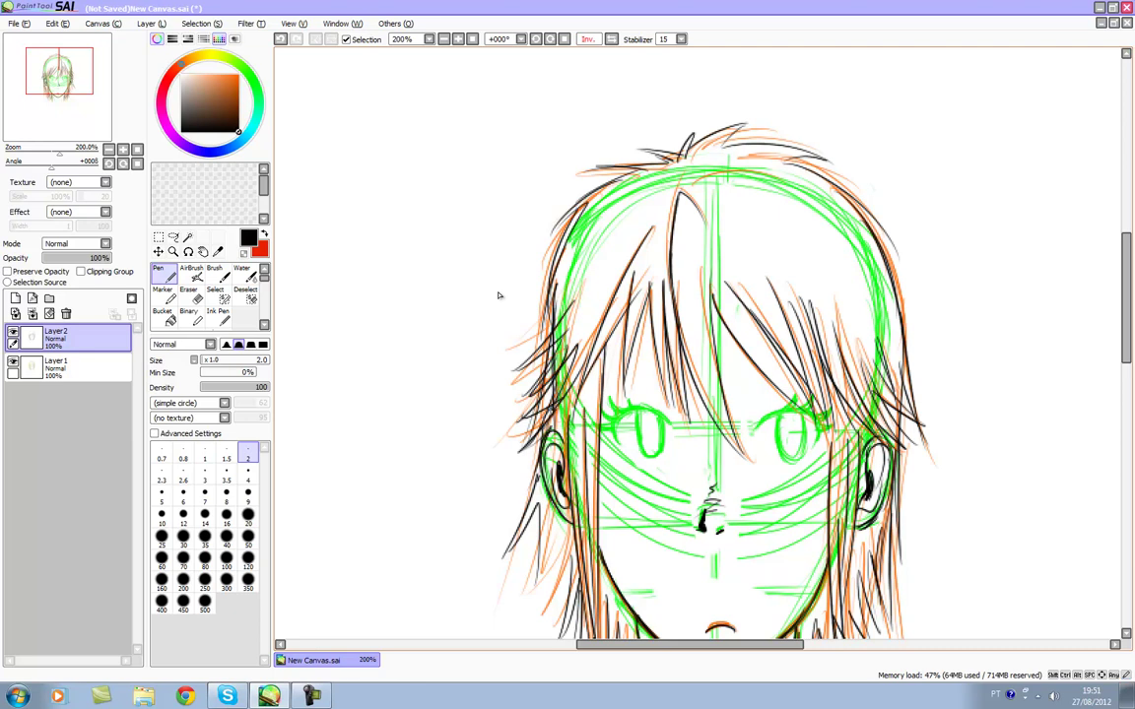
left_click_drag(555, 501, 533, 563)
left_click_drag(558, 525, 546, 609)
left_click_drag(571, 535, 554, 633)
- Ink the left eye's upper lash line as an arch and thicken it towards the outer corner
key("space")
left_click_drag(499, 295, 408, 197)
scroll(498, 294, "up", 2)
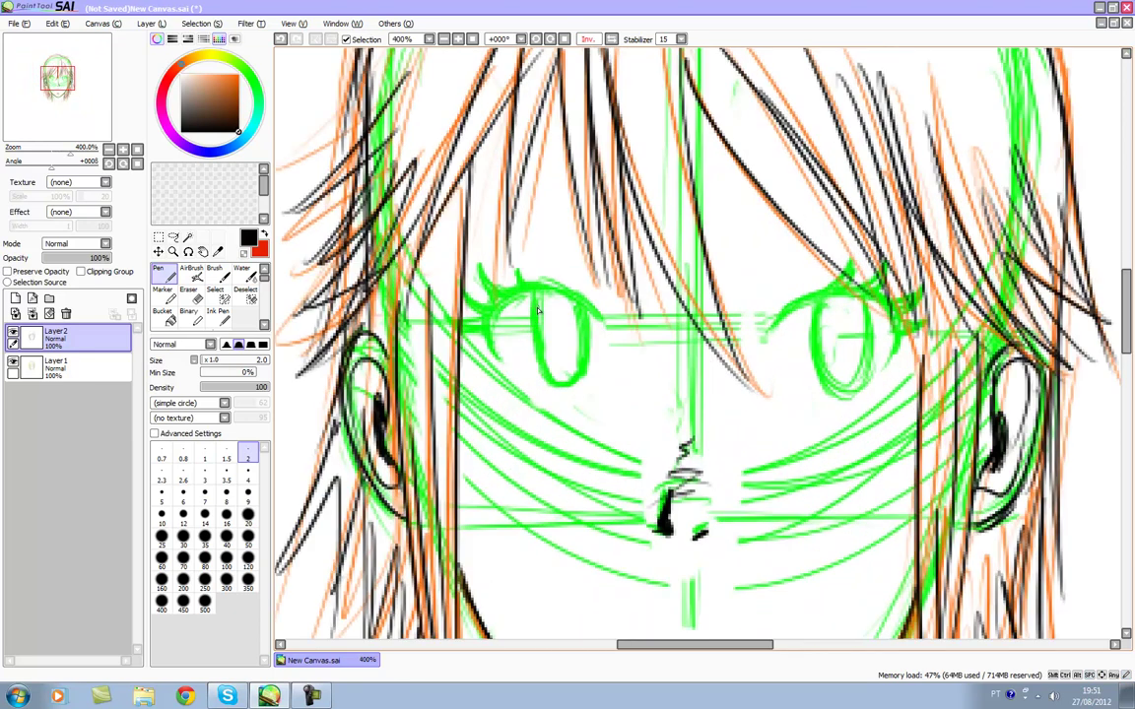
scroll(538, 311, "up", 1)
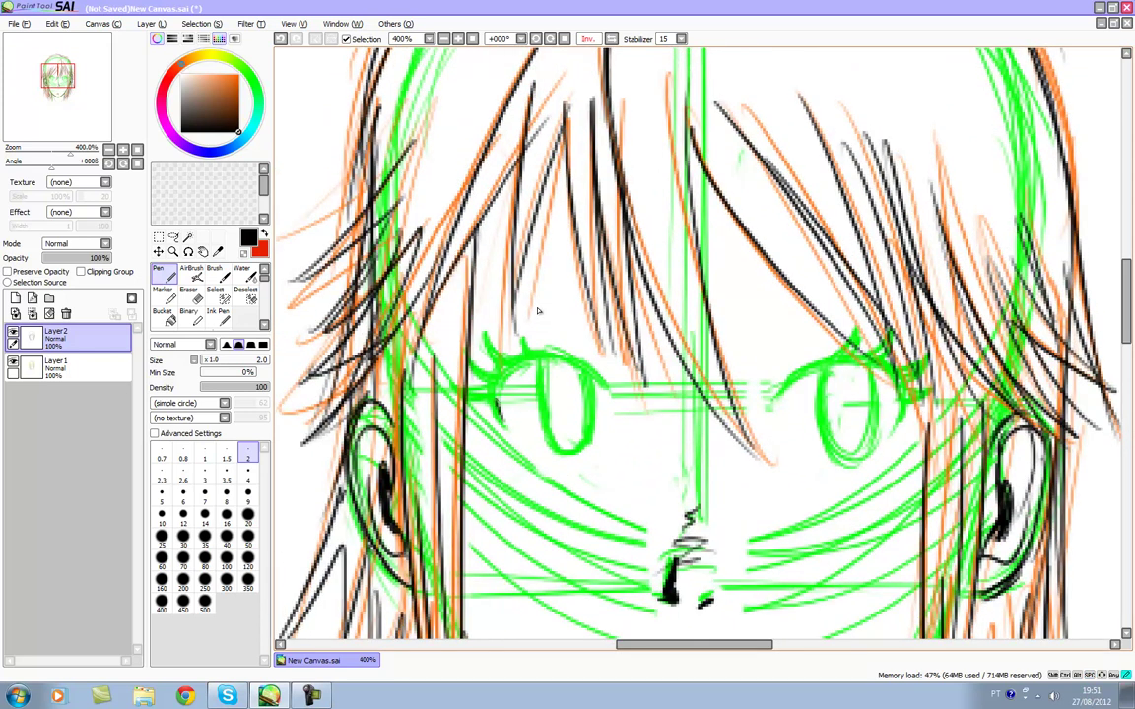
key("e")
key("n")
mouse_move(507, 428)
left_mouse_down()
mouse_move(499, 402)
mouse_move(521, 367)
mouse_move(548, 361)
mouse_move(612, 394)
left_mouse_up()
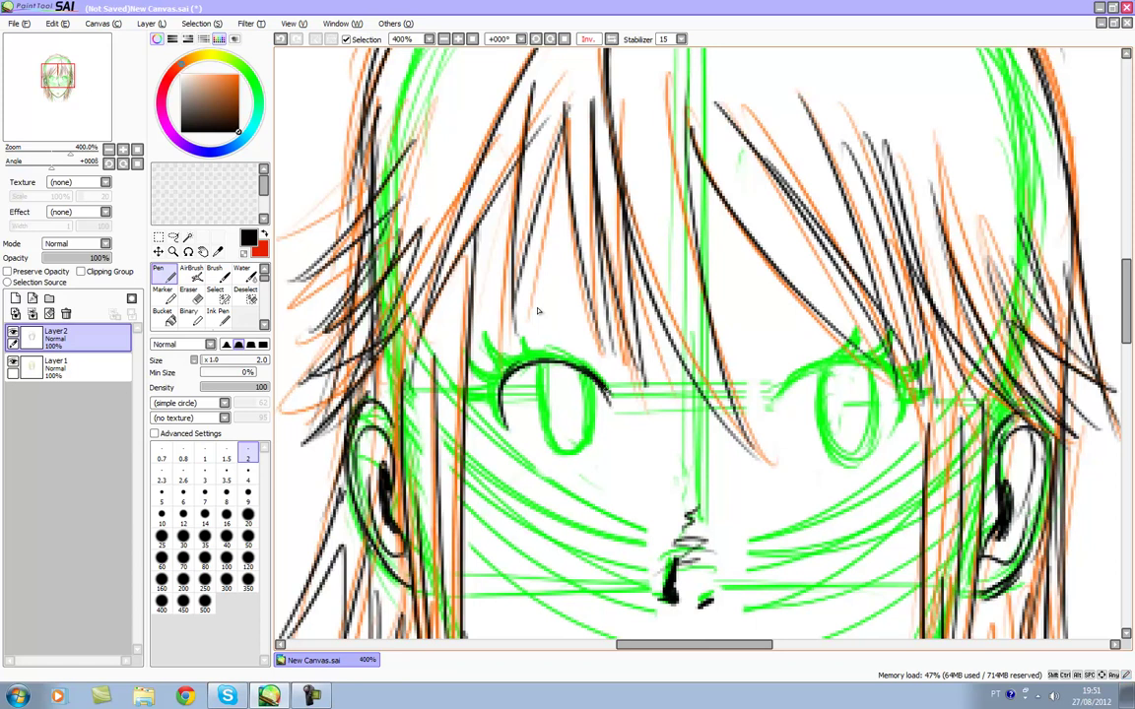
mouse_move(499, 382)
left_mouse_down()
mouse_move(506, 431)
mouse_move(510, 369)
mouse_move(541, 359)
left_mouse_up()
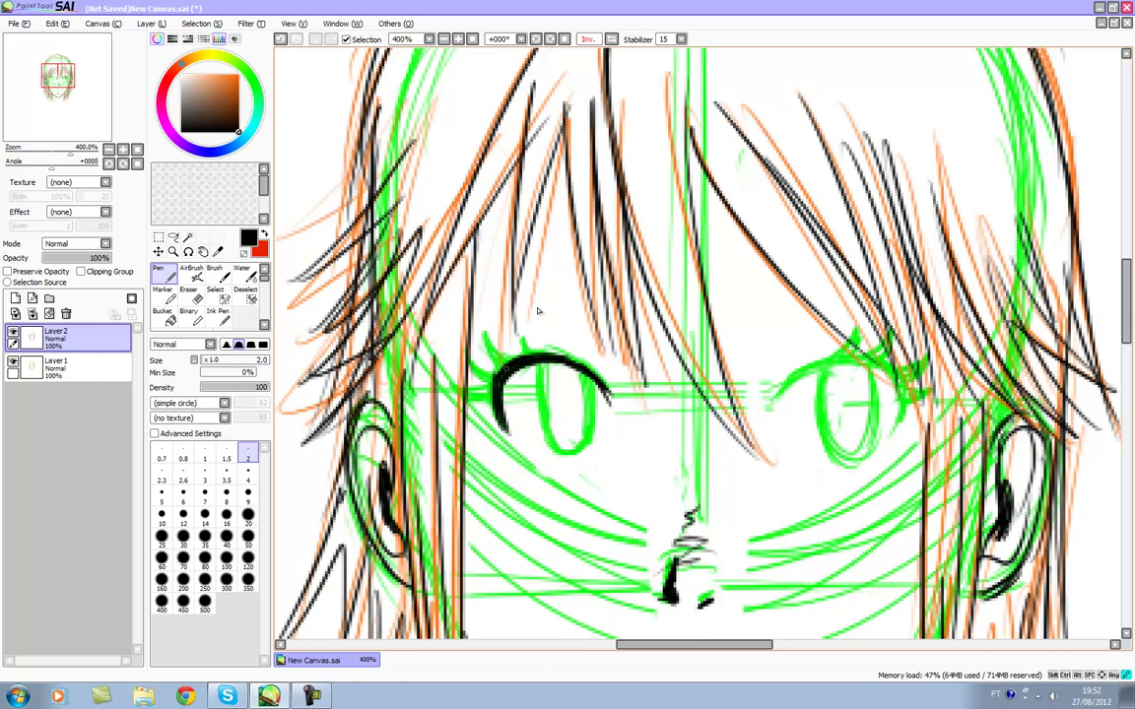
left_click_drag(495, 372, 490, 396)
- Ink the right eye's arched upper lash line, thicken its outer corner, and add the eyelid crease
left_click_drag(538, 311, 438, 537)
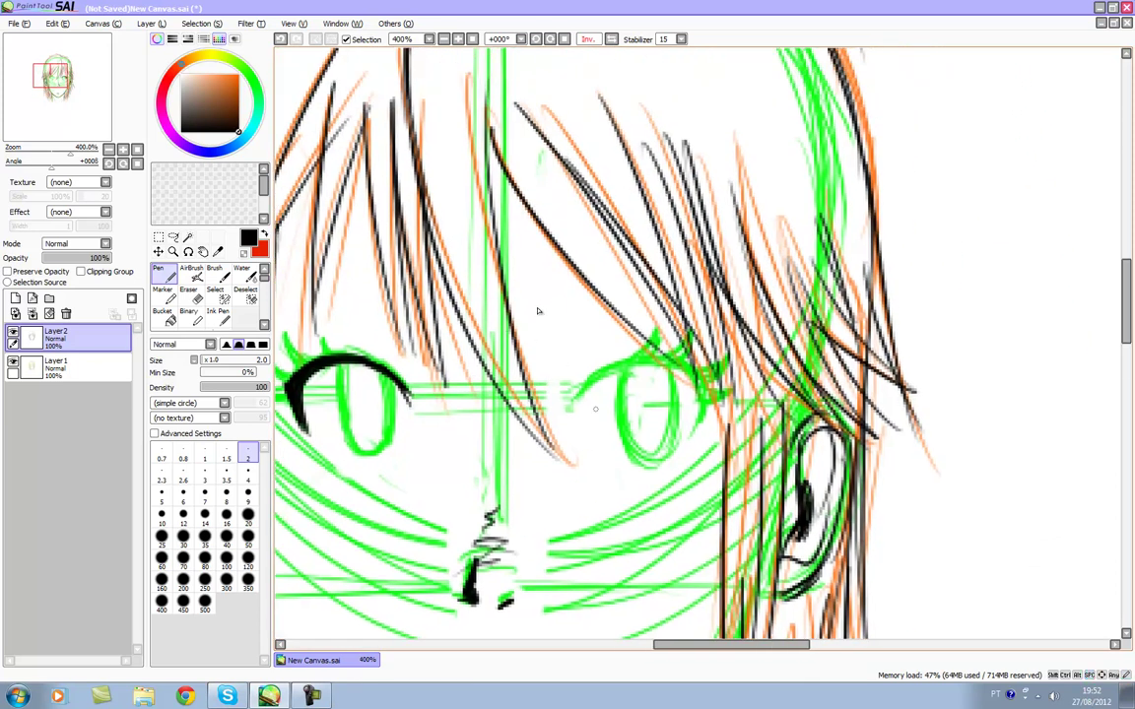
mouse_move(575, 398)
left_mouse_down()
mouse_move(624, 364)
mouse_move(686, 370)
mouse_move(617, 365)
mouse_move(665, 362)
left_mouse_up()
mouse_move(608, 367)
left_mouse_down()
mouse_move(633, 359)
mouse_move(699, 373)
left_mouse_up()
mouse_move(658, 359)
left_mouse_down()
mouse_move(712, 377)
mouse_move(707, 424)
mouse_move(687, 434)
left_mouse_up()
left_click_drag(700, 380, 688, 434)
left_click_drag(695, 379, 700, 415)
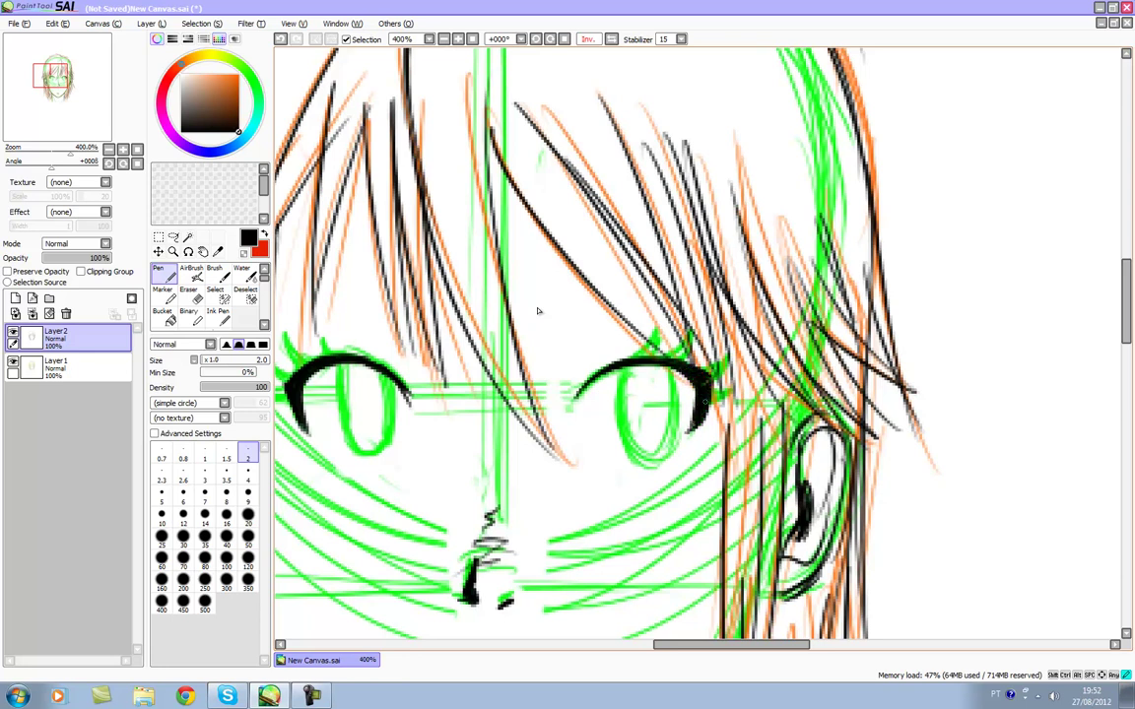
left_click_drag(591, 372, 579, 403)
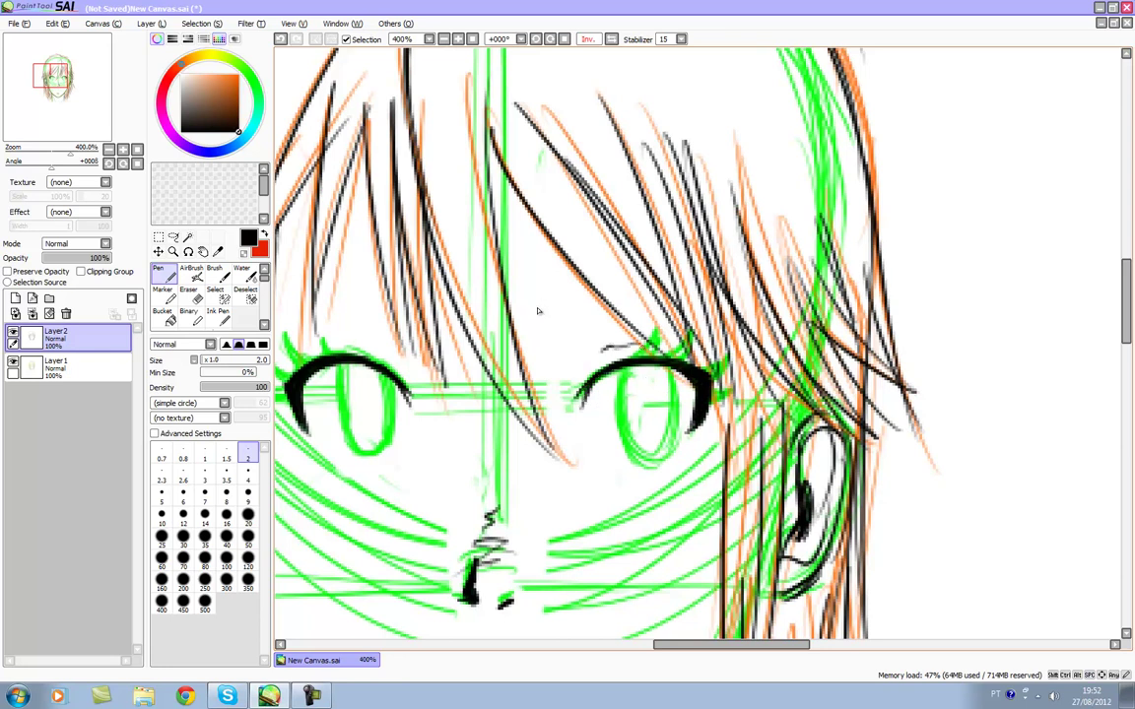
left_click_drag(606, 355, 633, 340)
- Add the left eyelid crease and ink a thin arched eyebrow above each eye, redoing the right one
key("space")
mouse_move(319, 327)
left_mouse_down()
mouse_move(468, 379)
mouse_move(443, 280)
mouse_move(453, 317)
left_mouse_up()
key("space")
mouse_move(379, 232)
left_mouse_down()
mouse_move(419, 218)
mouse_move(502, 268)
left_mouse_up()
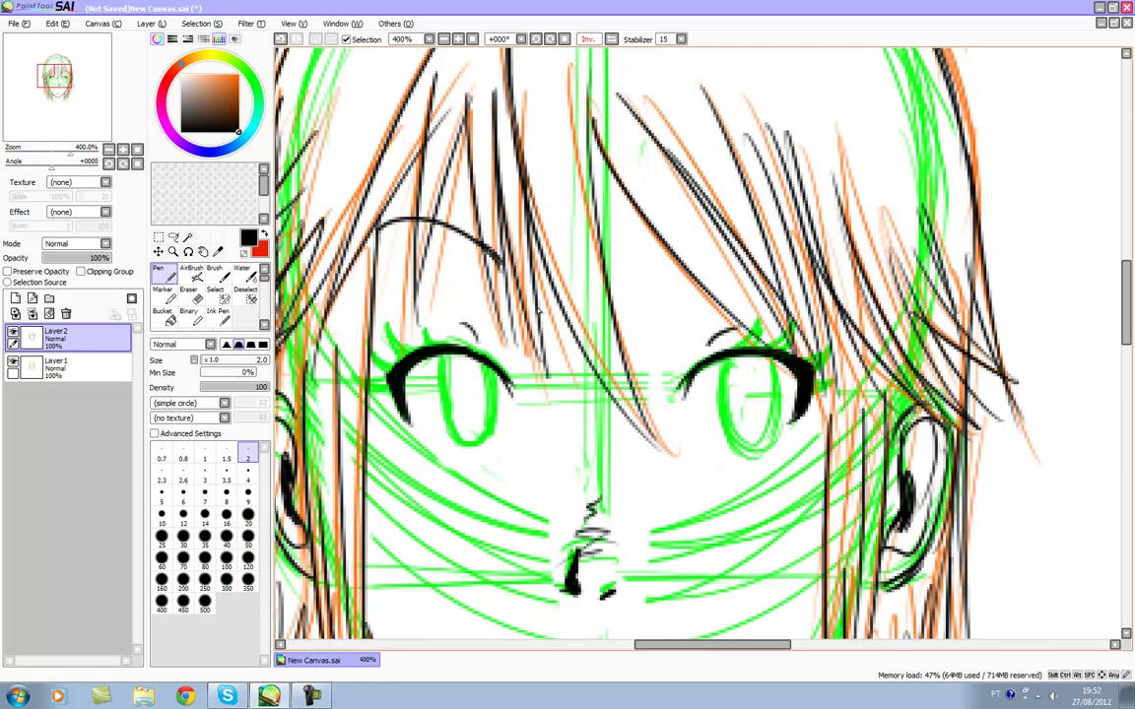
key("Right")
key("Up")
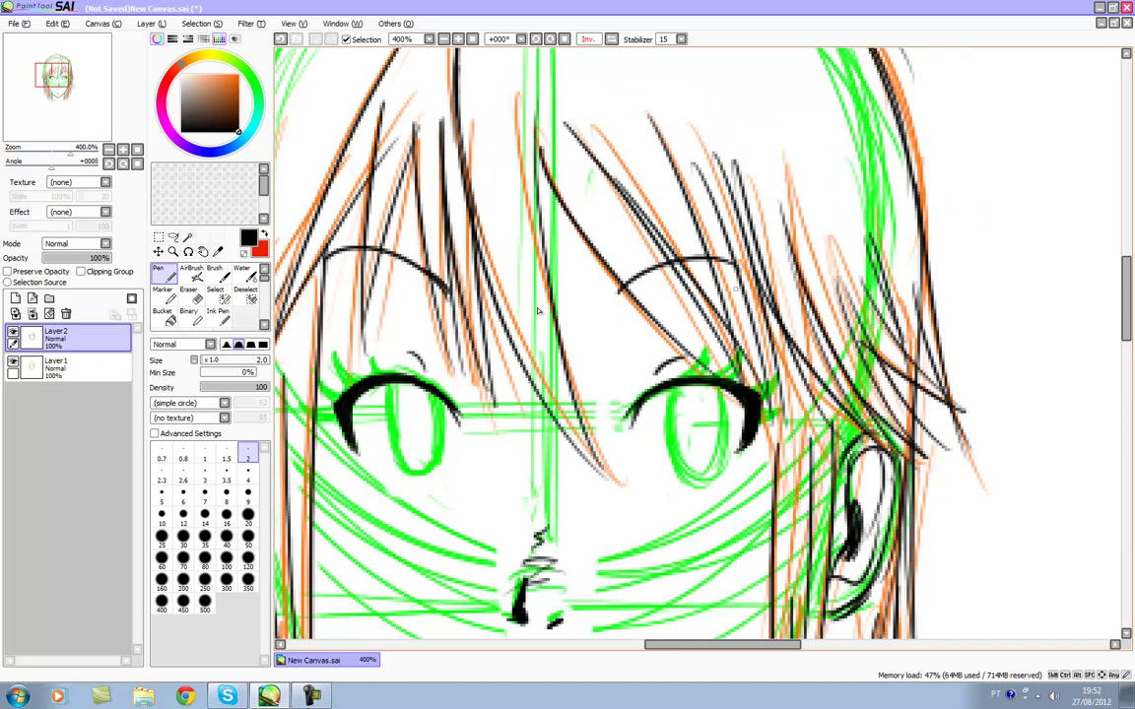
left_click_drag(619, 294, 773, 254)
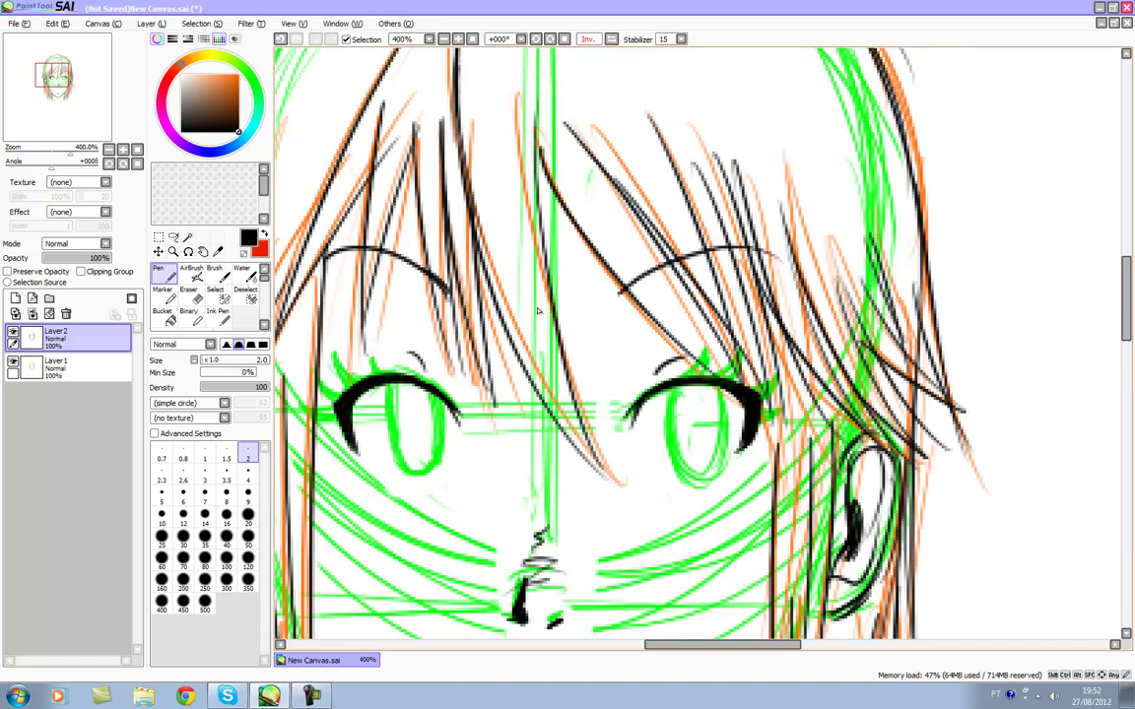
key("ctrl+z")
left_click_drag(624, 293, 751, 278)
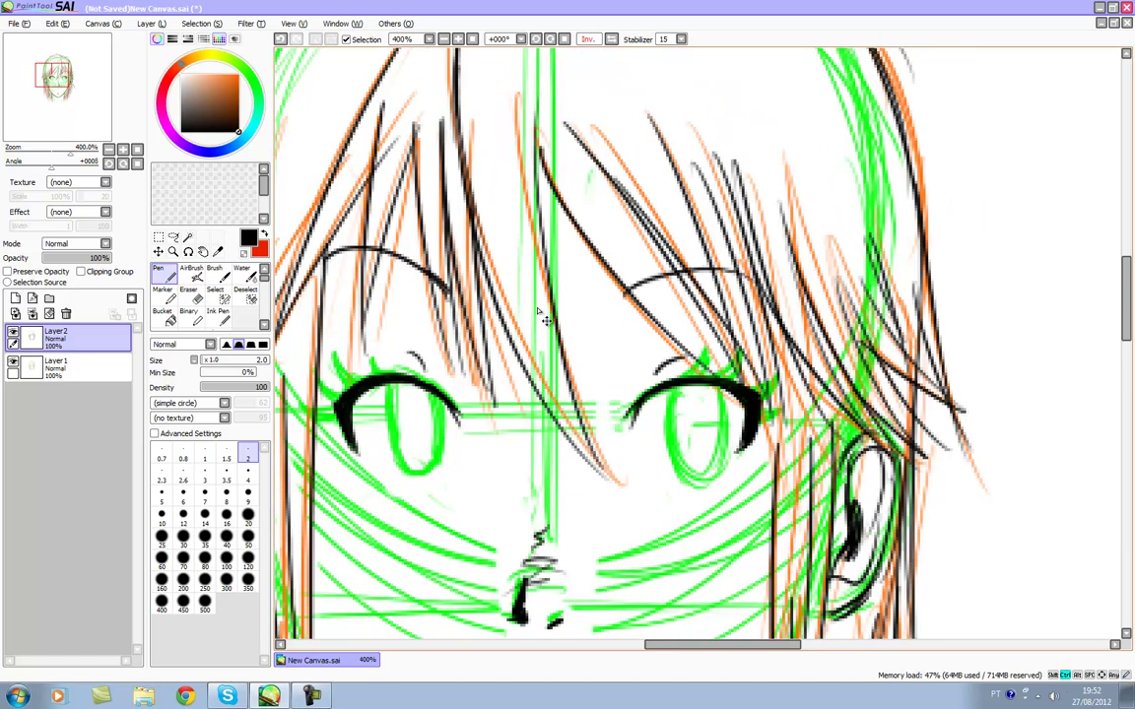
- Erase the black shadow on the left side of the nose and ink it again in a slimmer shape
scroll(537, 310, "down", 3)
mouse_move(537, 308)
left_mouse_down()
mouse_move(614, 41)
mouse_move(631, 153)
left_mouse_up()
key("e")
left_click_drag(613, 276, 622, 320)
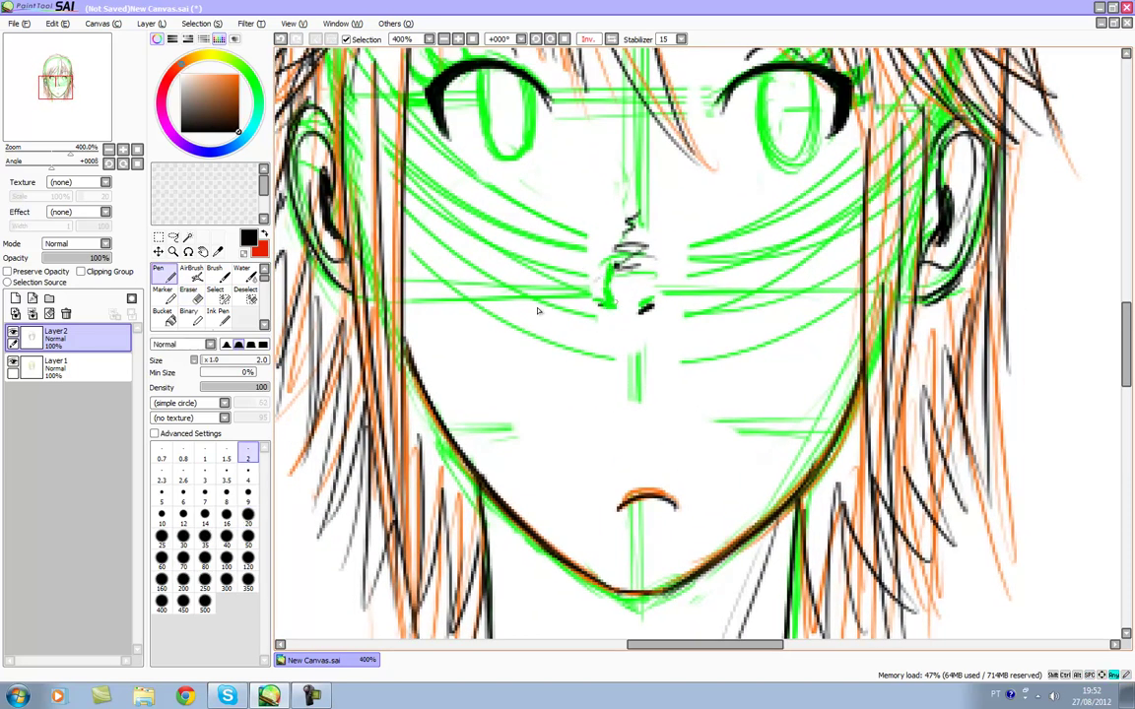
key("n")
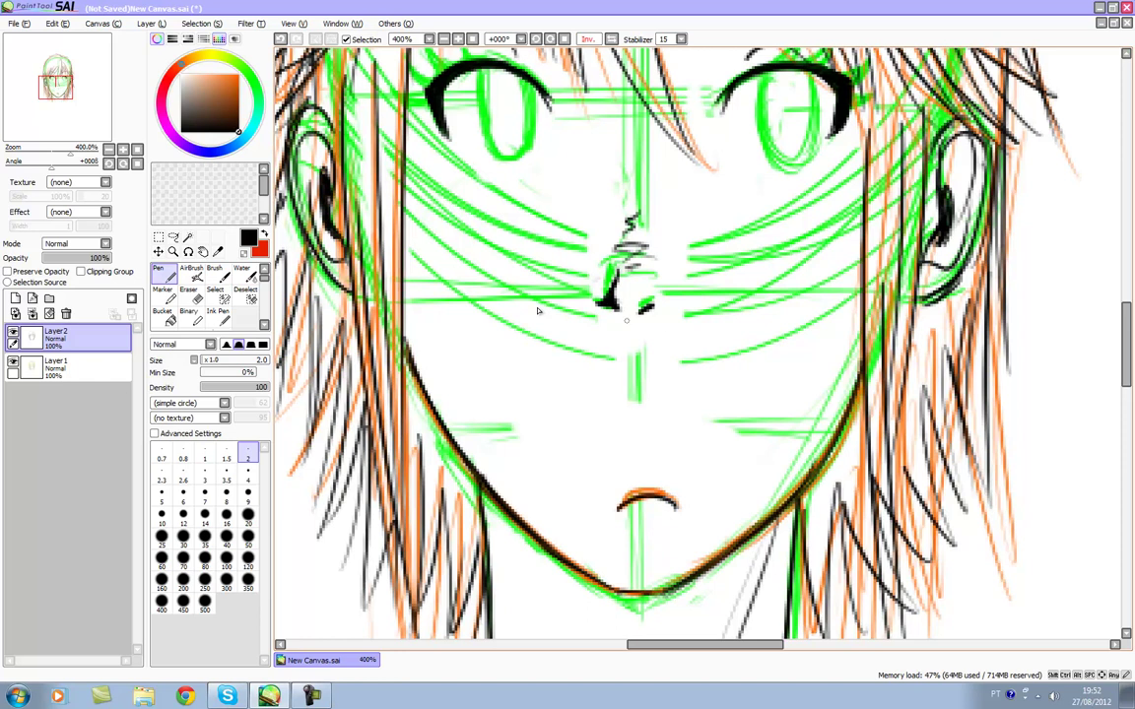
key("e")
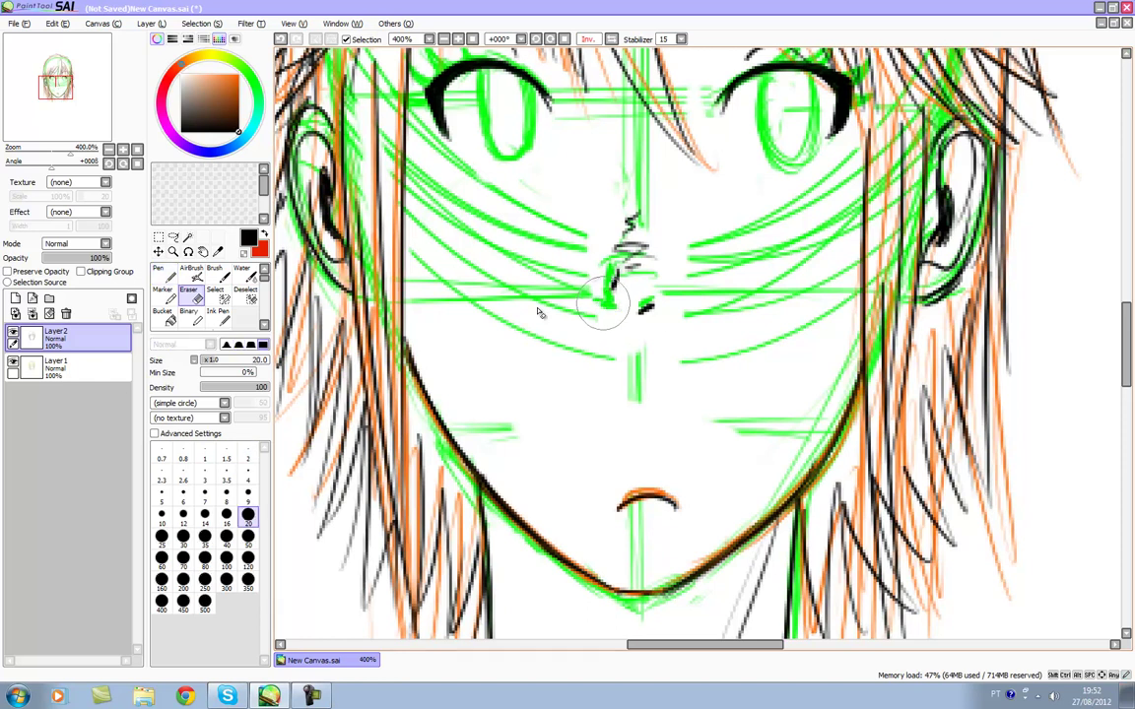
key("n")
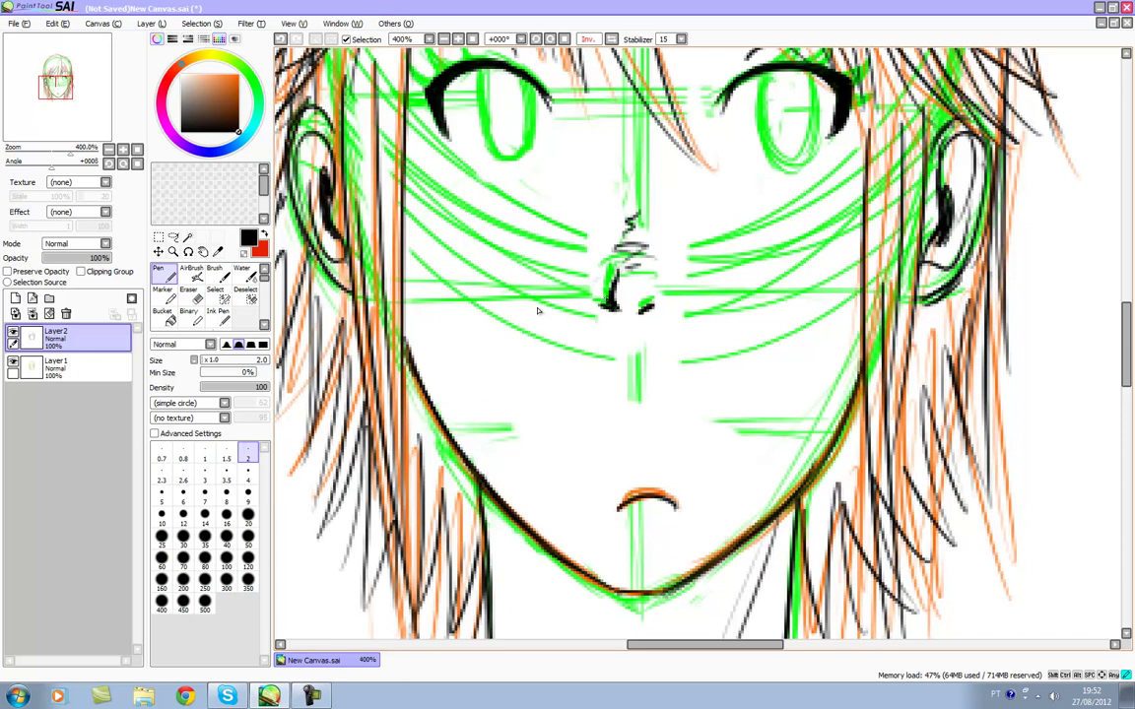
mouse_move(634, 292)
left_mouse_down()
mouse_move(625, 346)
mouse_move(607, 351)
left_mouse_up()
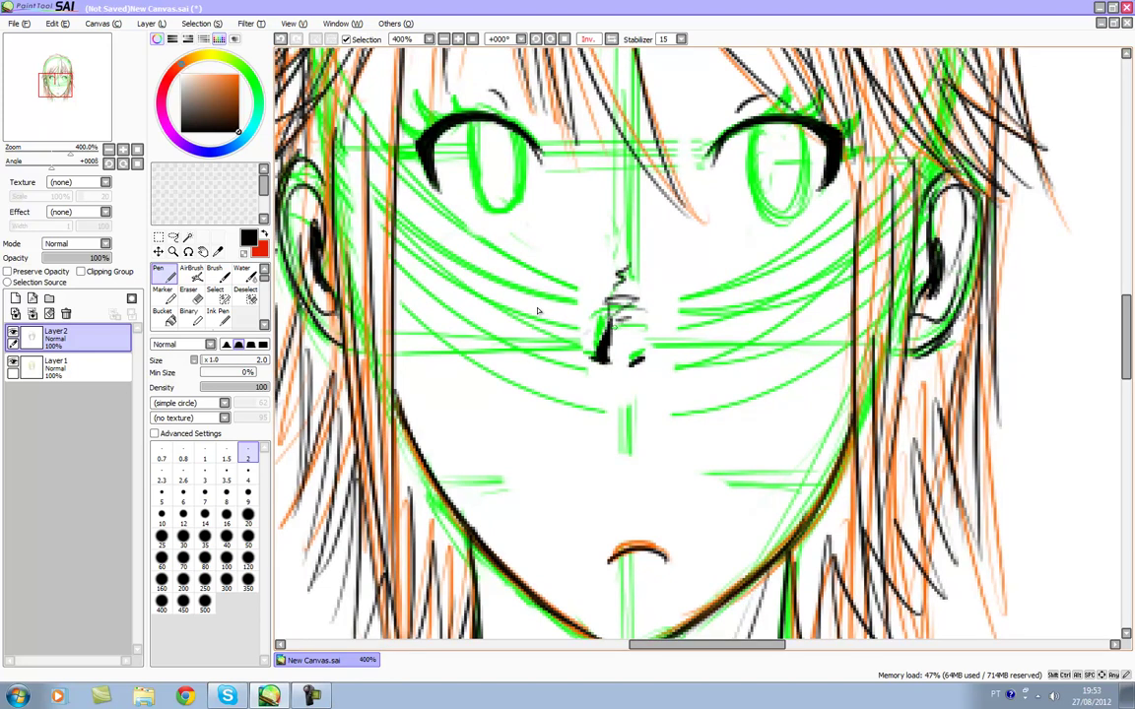
- Ink an extra thin bang strand hanging between the eyes above the nose
scroll(538, 311, "up", 2)
left_click_drag(577, 257, 589, 353)
mouse_move(538, 311)
left_mouse_down()
mouse_move(570, 219)
mouse_move(585, 389)
left_mouse_up()
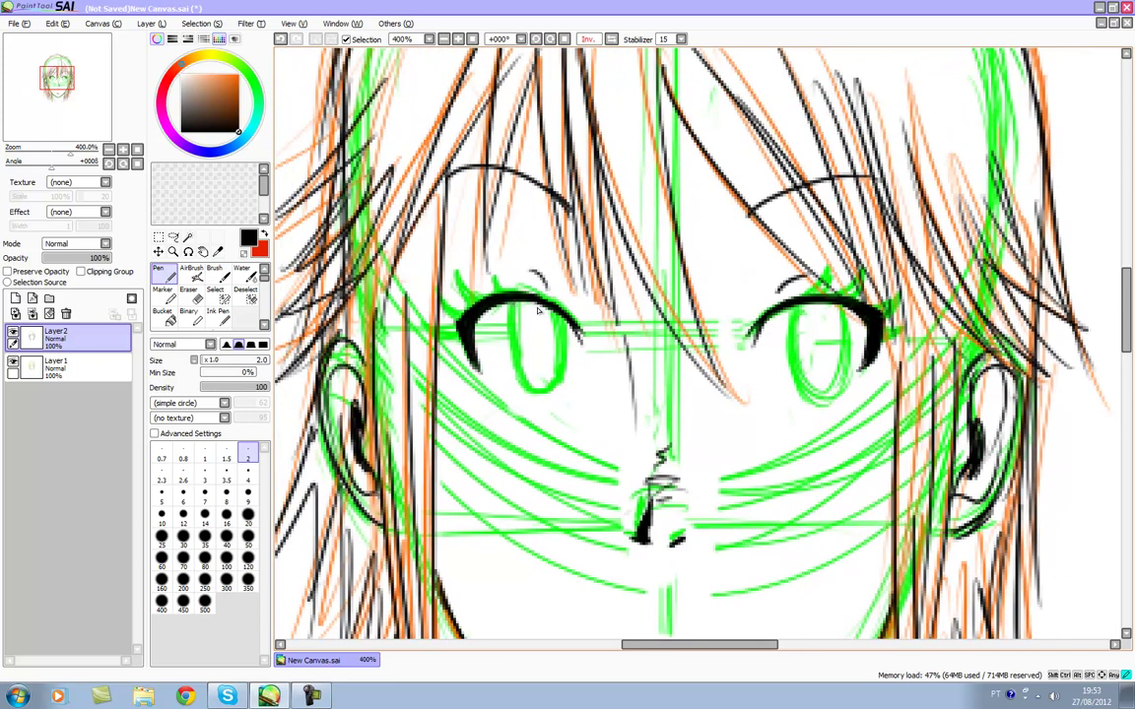
- Ink the tall oval iris outline of the left eye, erasing and redrawing its uneven parts
key("e")
key("n")
mouse_move(517, 369)
left_mouse_down()
mouse_move(539, 391)
mouse_move(556, 387)
left_mouse_up()
key("e")
key("n")
mouse_move(471, 357)
left_mouse_down()
mouse_move(508, 318)
mouse_move(506, 339)
left_mouse_up()
left_click_drag(508, 279, 506, 340)
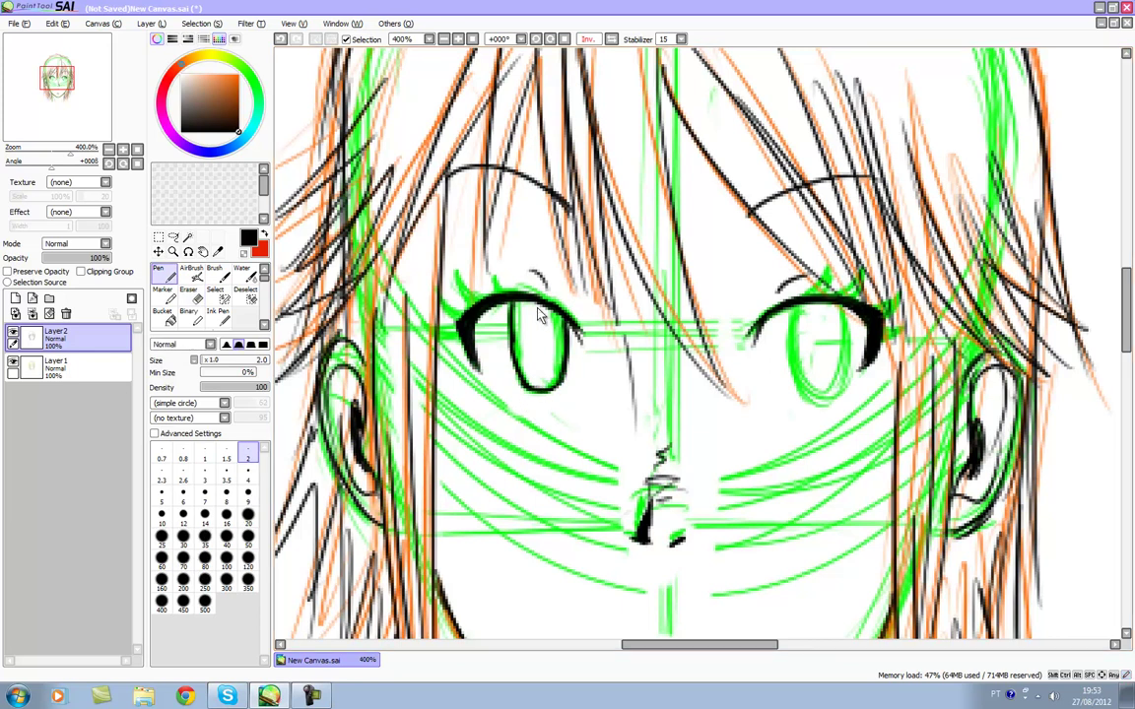
- Ink the tall oval iris outline of the right eye, erasing and redrawing its outer side
left_click(312, 695)
left_click(331, 680)
mouse_move(794, 306)
left_mouse_down()
mouse_move(797, 378)
mouse_move(813, 394)
mouse_move(836, 392)
mouse_move(809, 394)
mouse_move(831, 395)
mouse_move(847, 370)
left_mouse_up()
key("e")
key("n")
left_click_drag(844, 302, 848, 370)
left_click_drag(843, 323, 845, 384)
mouse_move(765, 291)
left_mouse_down()
mouse_move(750, 348)
mouse_move(755, 295)
mouse_move(757, 321)
left_mouse_up()
- Erase part of each iris outline and draw a small rounded highlight in both eyes
key("e")
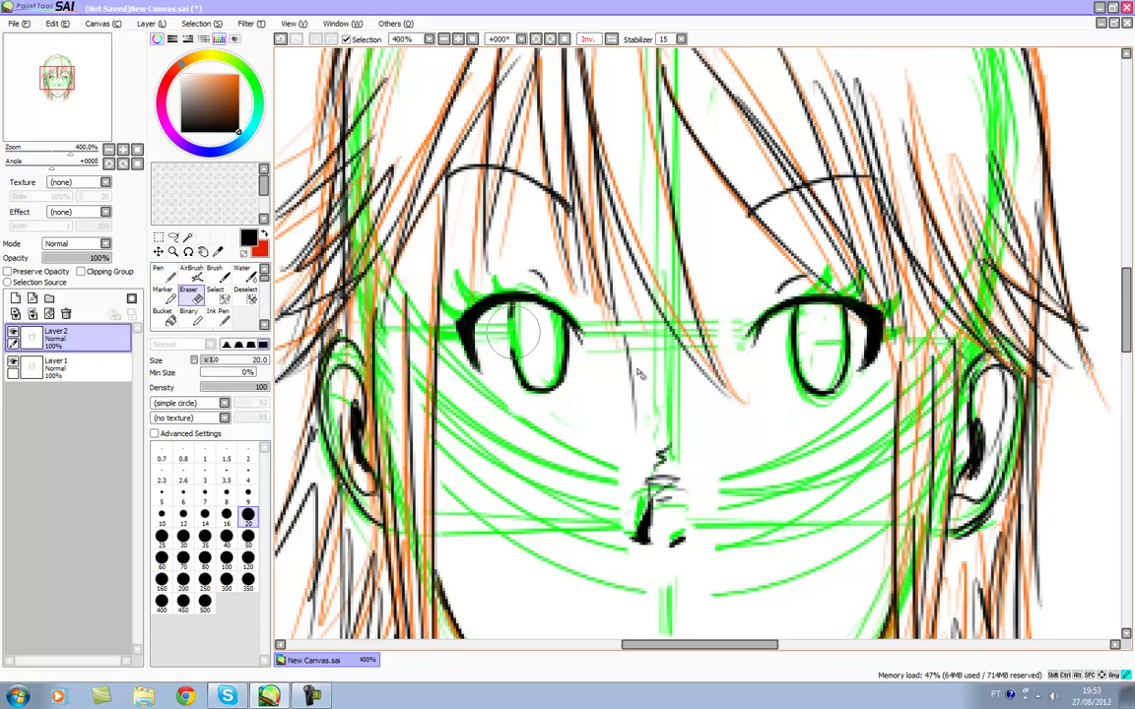
key("n")
mouse_move(514, 320)
left_mouse_down()
mouse_move(532, 340)
mouse_move(515, 345)
left_mouse_up()
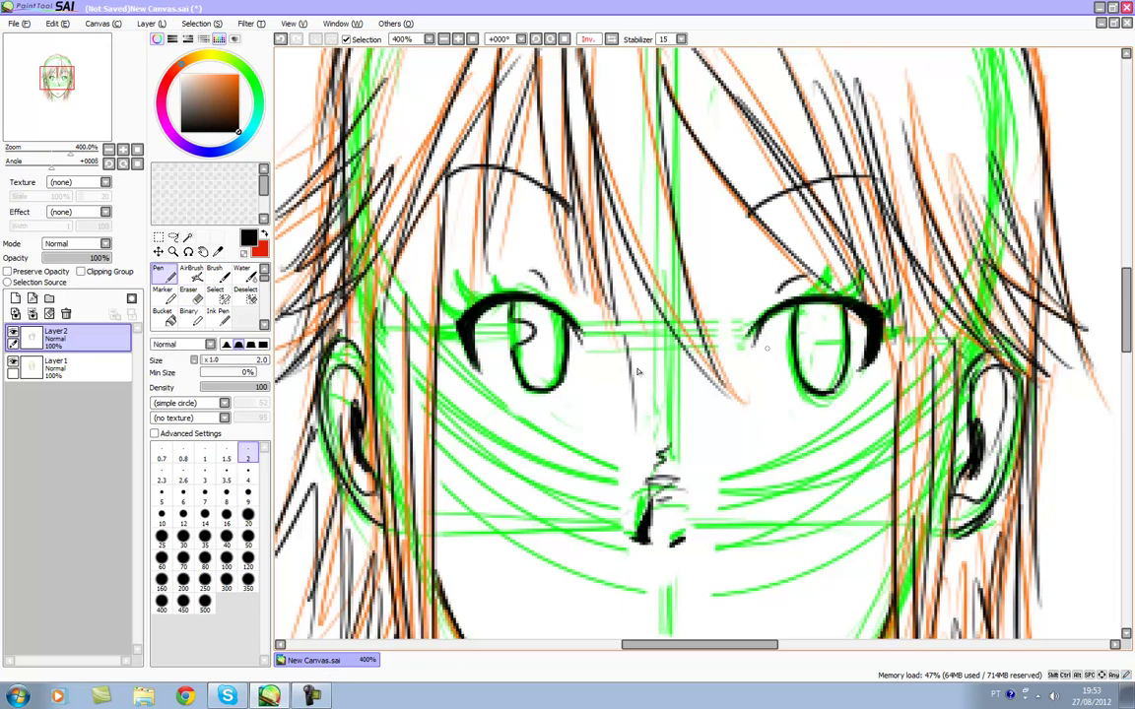
key("e")
key("n")
- Fill the left eye's pupil and upper iris with black around the highlight and hatch its lower edge
mouse_move(529, 344)
left_mouse_down()
mouse_move(534, 357)
mouse_move(550, 315)
mouse_move(547, 369)
mouse_move(544, 315)
mouse_move(539, 338)
mouse_move(528, 325)
left_mouse_up()
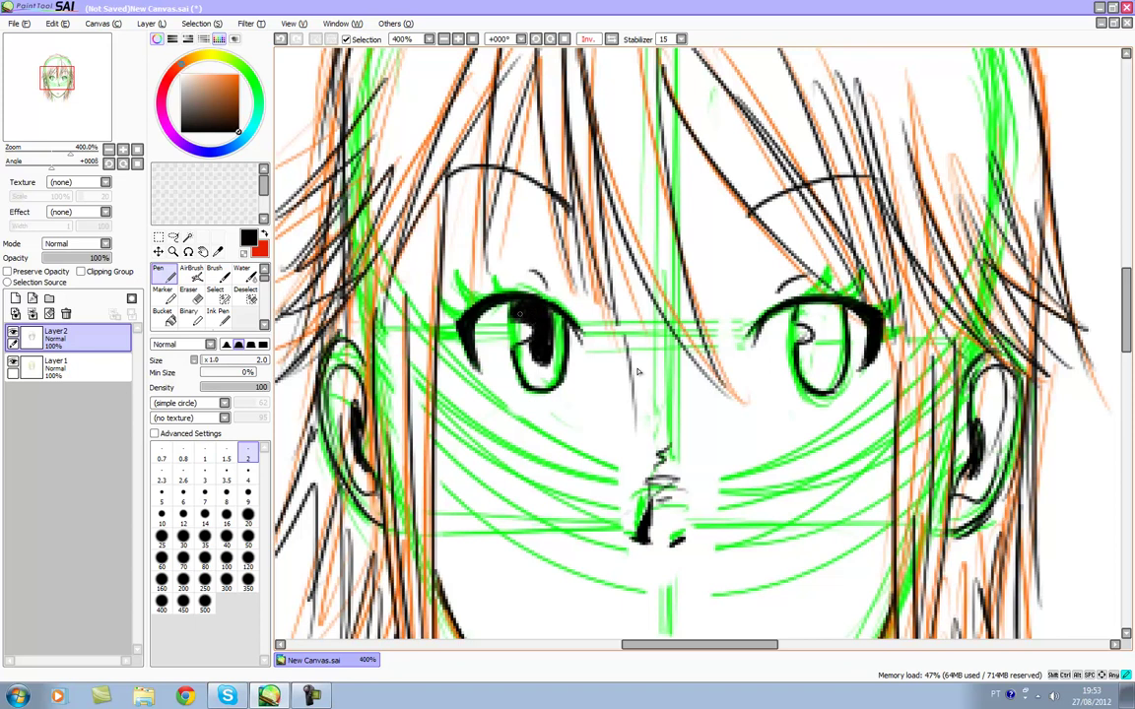
left_click_drag(550, 338, 551, 312)
key("space")
left_click_drag(638, 371, 634, 440)
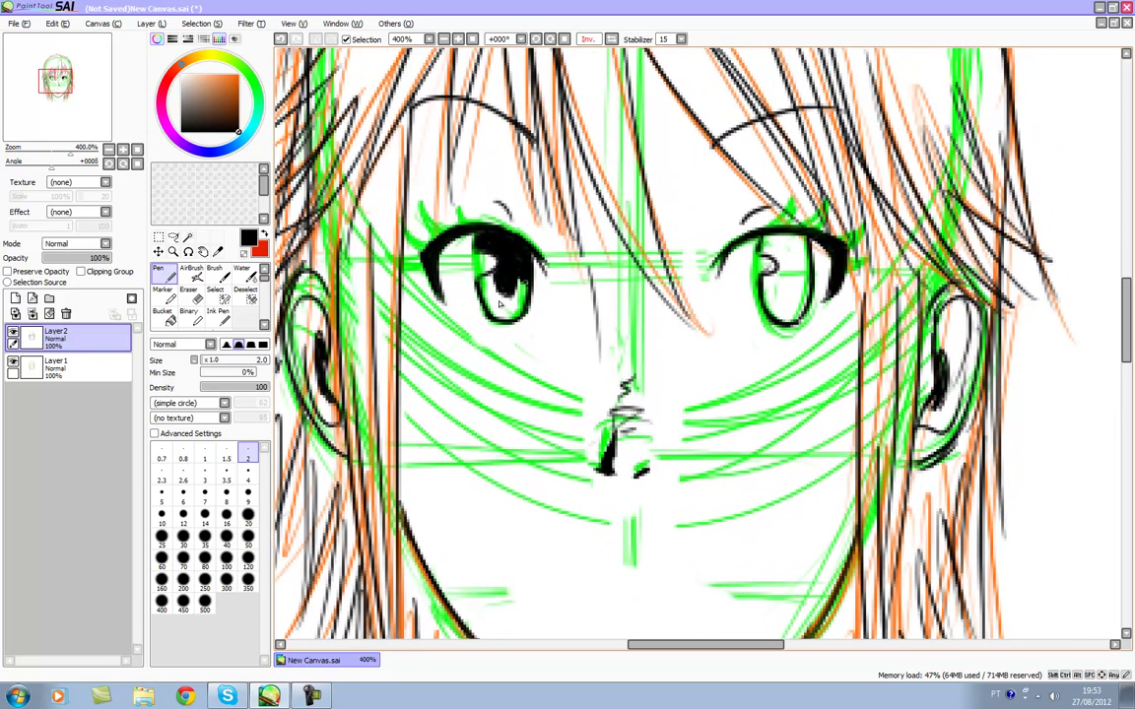
left_click_drag(527, 282, 511, 303)
- Fill the right eye's pupil and upper iris with black around the highlight, adding hatching to match the left eye
key("space")
left_click_drag(545, 301, 447, 353)
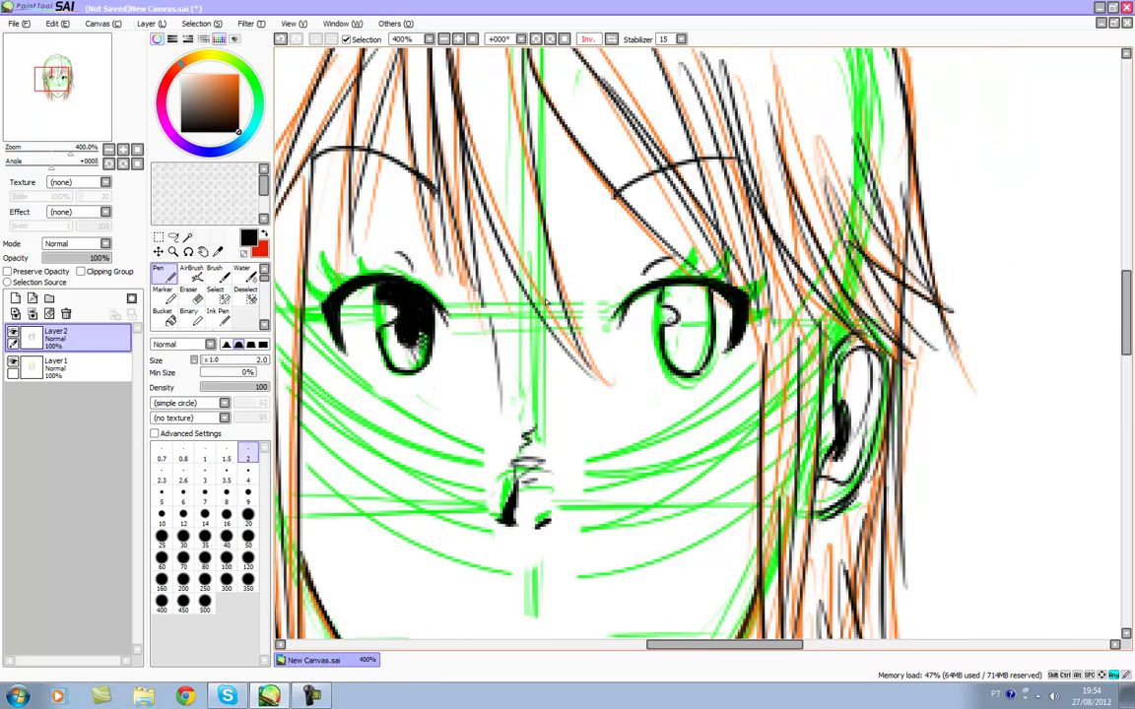
mouse_move(679, 316)
left_mouse_down()
mouse_move(662, 323)
mouse_move(687, 351)
left_mouse_up()
left_click_drag(701, 294, 693, 342)
mouse_move(700, 288)
left_mouse_down()
mouse_move(682, 323)
mouse_move(687, 345)
left_mouse_up()
left_click_drag(681, 302, 683, 322)
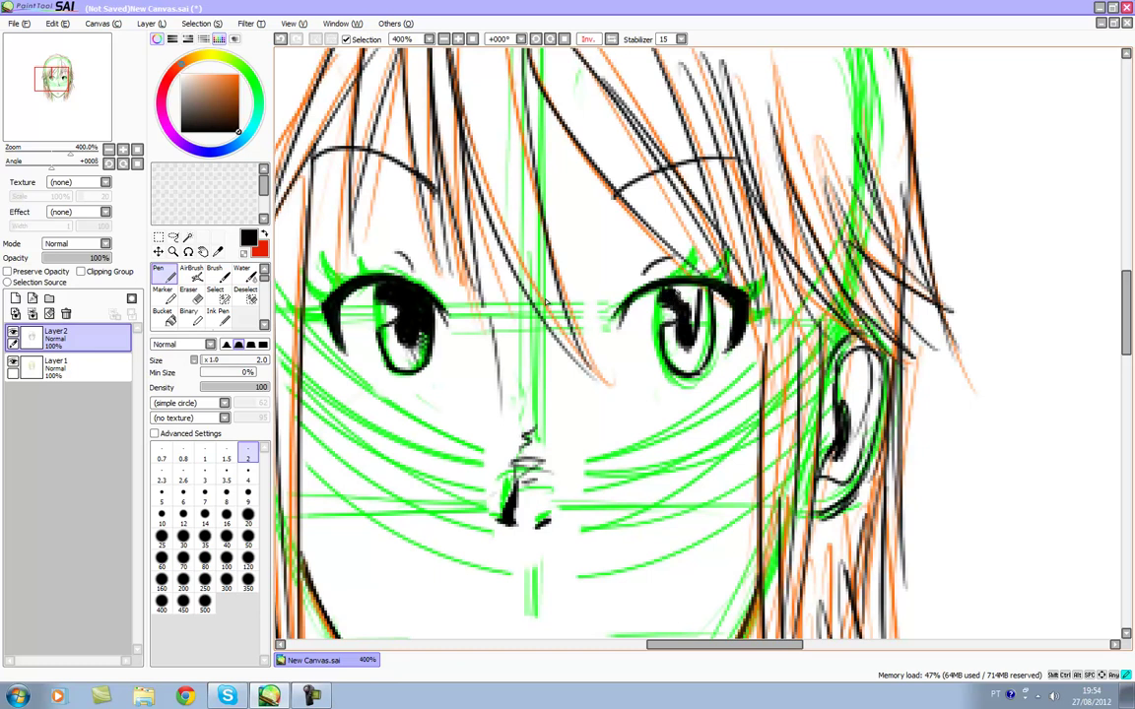
mouse_move(685, 291)
left_mouse_down()
mouse_move(690, 323)
mouse_move(694, 309)
left_mouse_up()
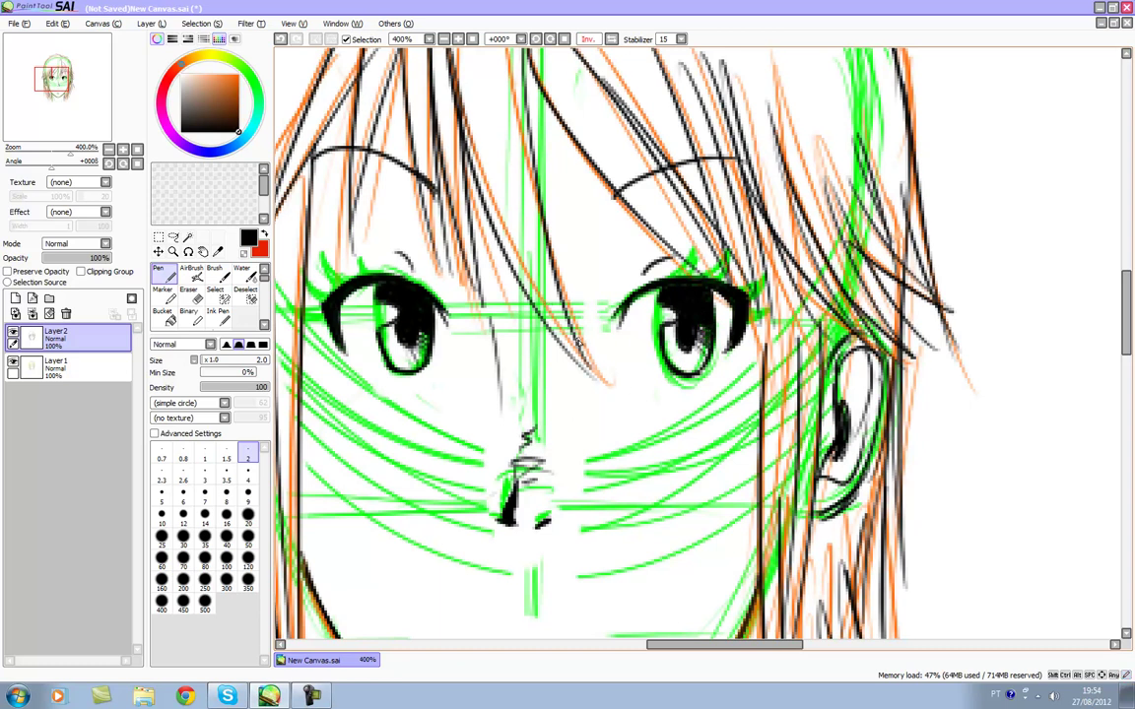
- Delete the sketch layer Layer1, keeping only the black line art
scroll(577, 175, "down", 4)
left_click_drag(583, 232, 612, 306)
left_click(55, 365)
left_click(66, 313)
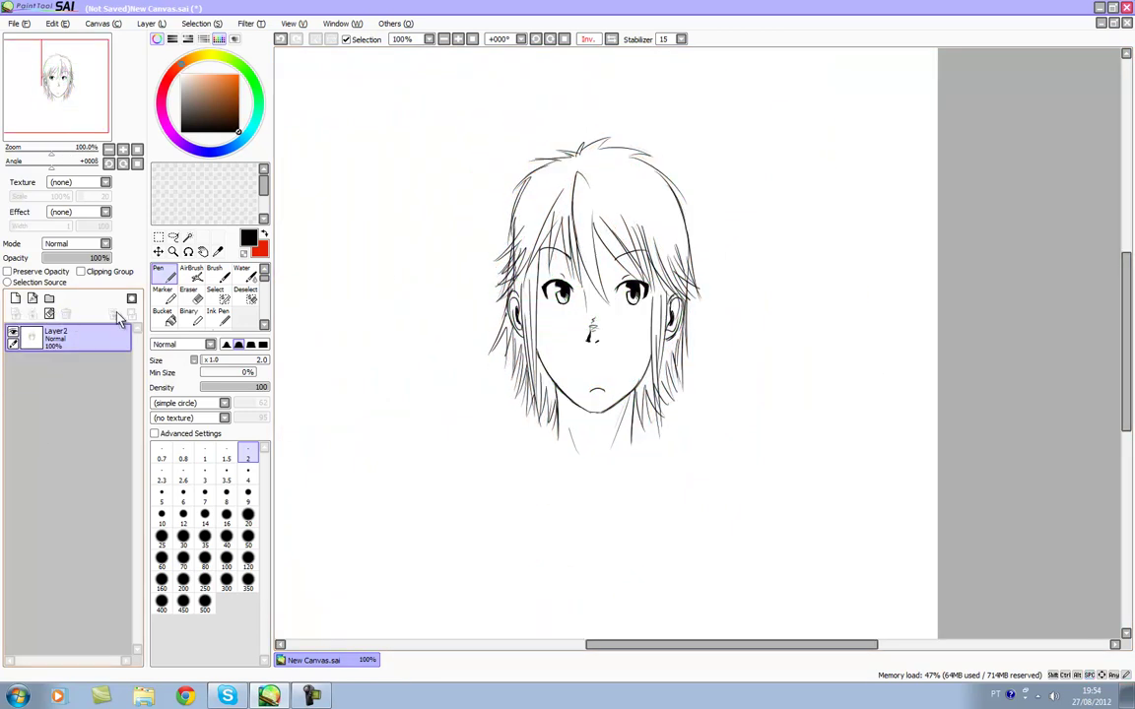
- Erase the small frowning mouth from the line art
left_click_drag(603, 269, 589, 285)
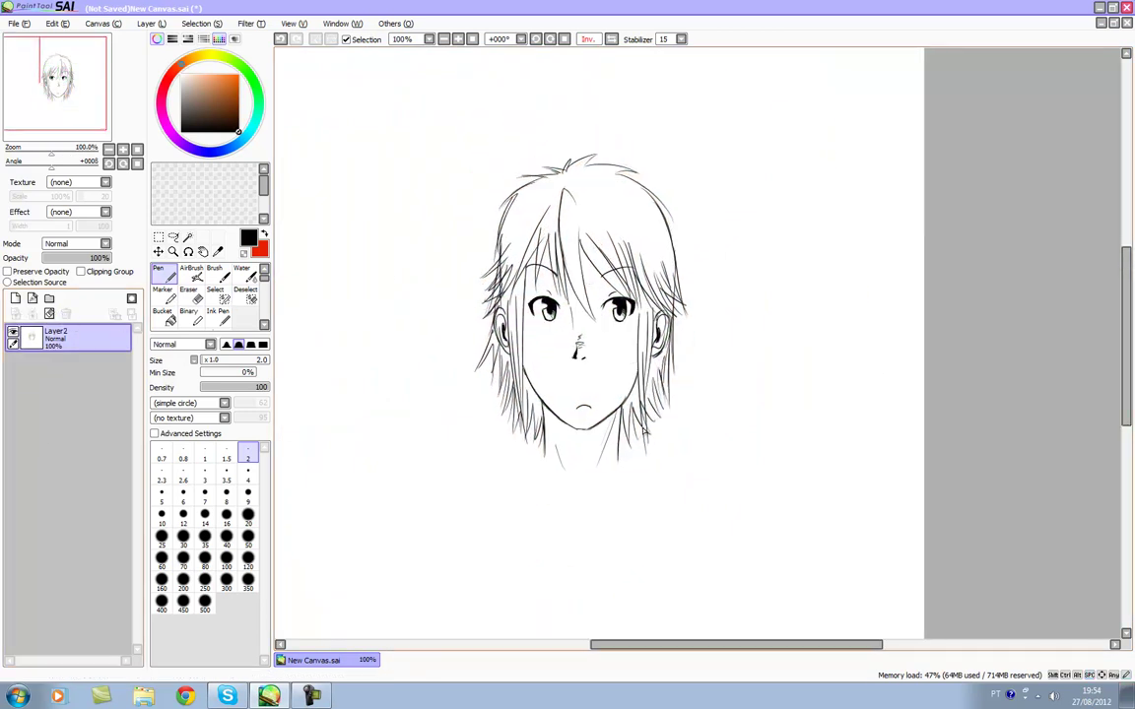
scroll(620, 419, "up", 2)
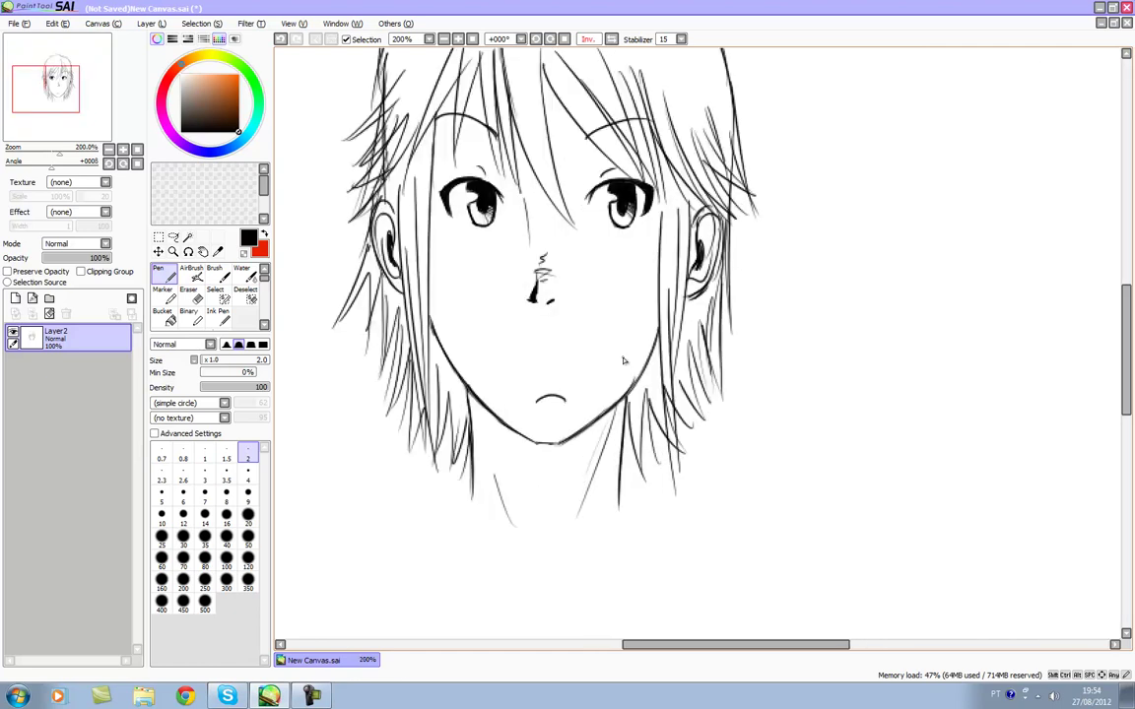
key("e")
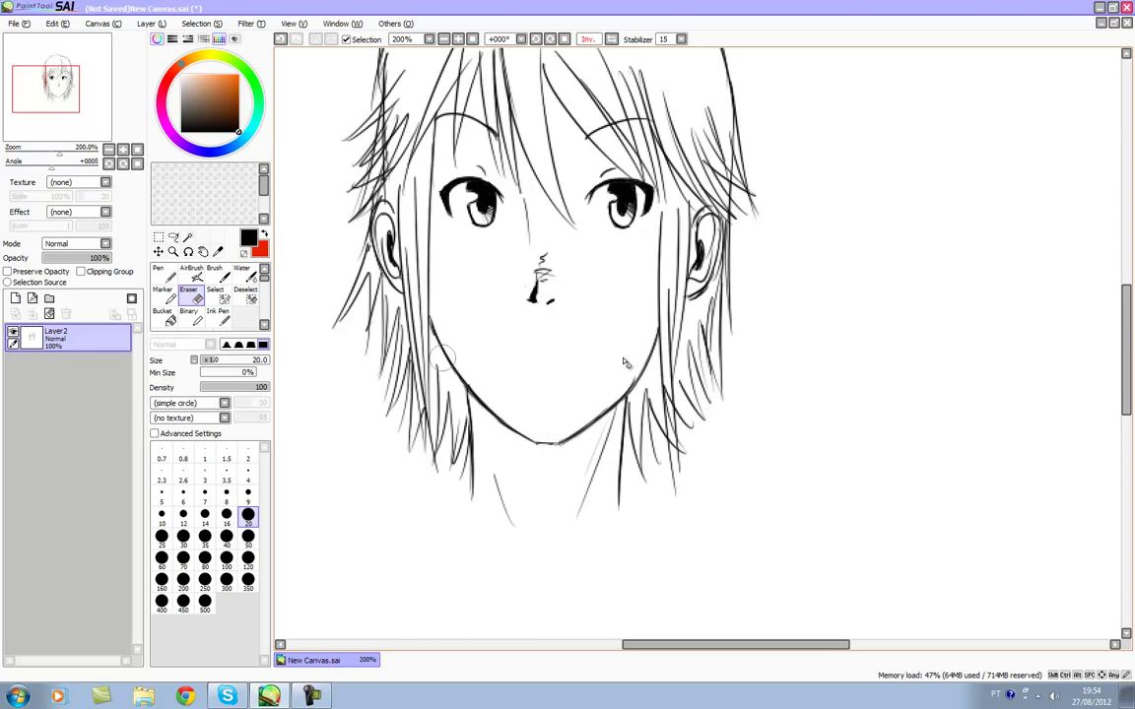
- Erase the jaw outline and try to redraw its left side without the sketch underneath
mouse_move(431, 316)
left_mouse_down()
mouse_move(444, 353)
mouse_move(525, 436)
mouse_move(585, 419)
mouse_move(632, 374)
left_mouse_up()
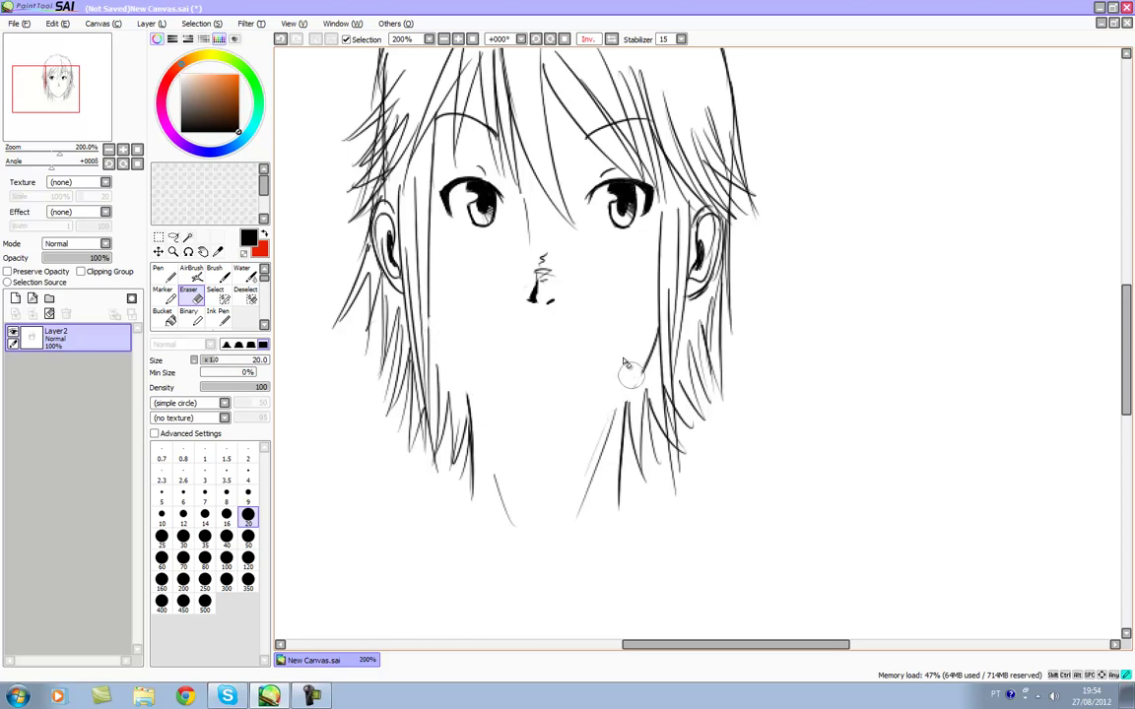
key("n")
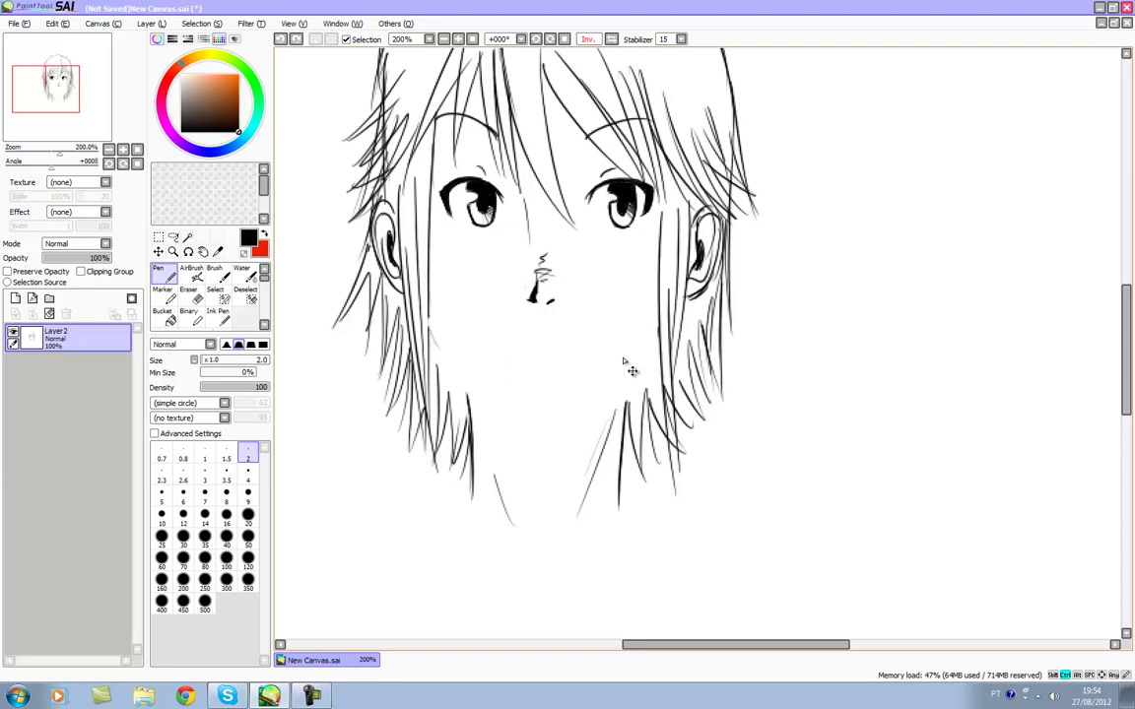
key("ctrl+y")
mouse_move(428, 315)
left_mouse_down()
mouse_move(440, 349)
mouse_move(483, 373)
left_mouse_up()
left_click_drag(437, 339, 490, 388)
key("ctrl+z")
key("ctrl+z")
left_click_drag(436, 340, 531, 421)
- Undo the jaw edits and the layer deletion, bringing back the coloured sketch layer Layer1
key("ctrl+z")
key("ctrl+z")
key("ctrl+z")
key("ctrl+z")
key("ctrl+y")
key("ctrl+y")
key("ctrl+y")
key("ctrl+y")
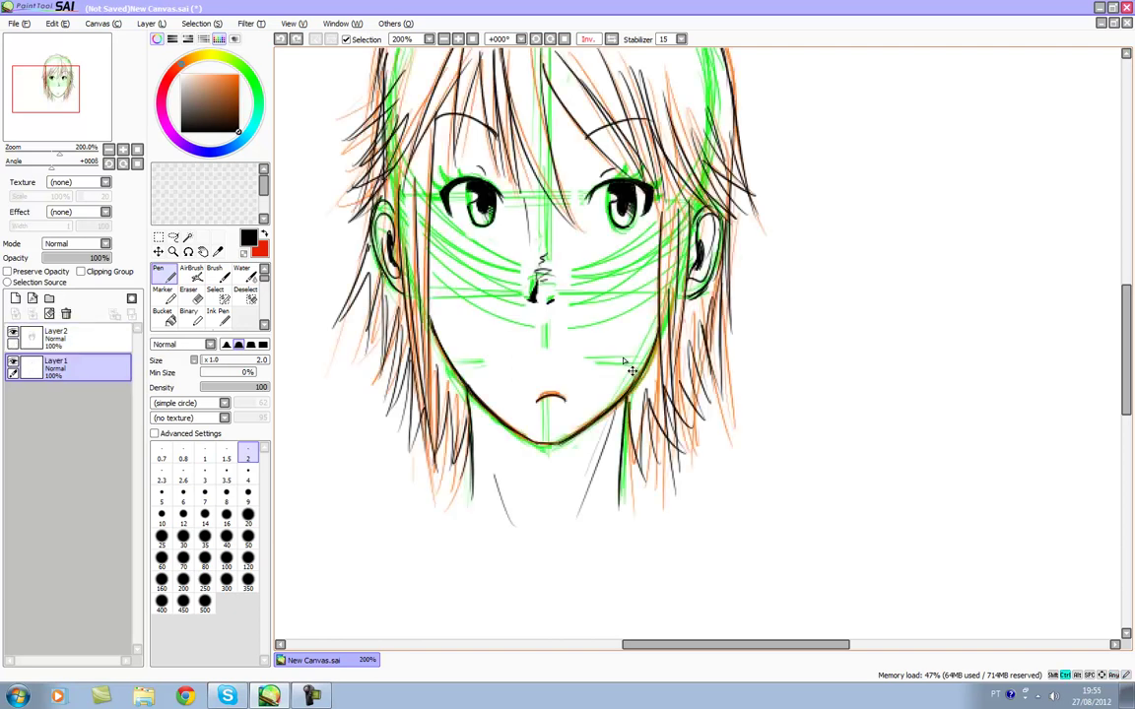
- Erase the black jaw outline and the frowning mouth on Layer2, leaving the sketch on Layer1 intact
key("e")
mouse_move(445, 338)
left_mouse_down()
mouse_move(385, 327)
mouse_move(437, 345)
mouse_move(440, 318)
mouse_move(467, 373)
left_mouse_up()
key("ctrl+z")
left_click(74, 338)
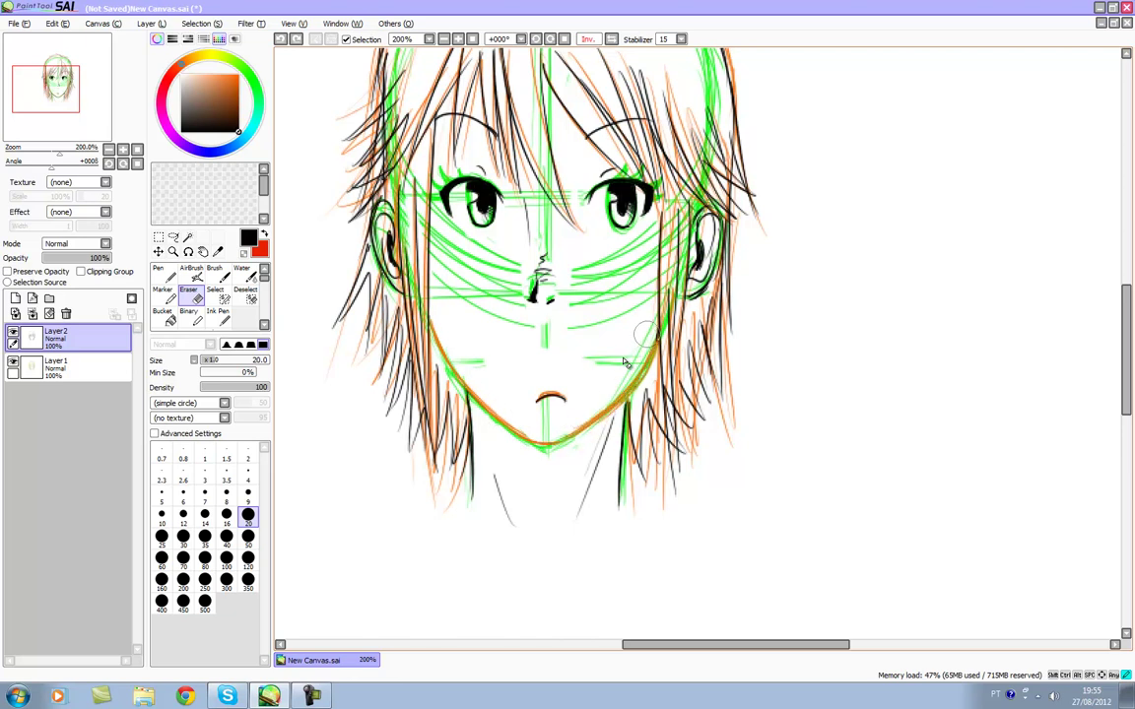
key("n")
key("e")
left_click_drag(534, 400, 569, 400)
- Ink the left jaw line in black slightly inside the sketched contour, ending at a higher chin
key("n")
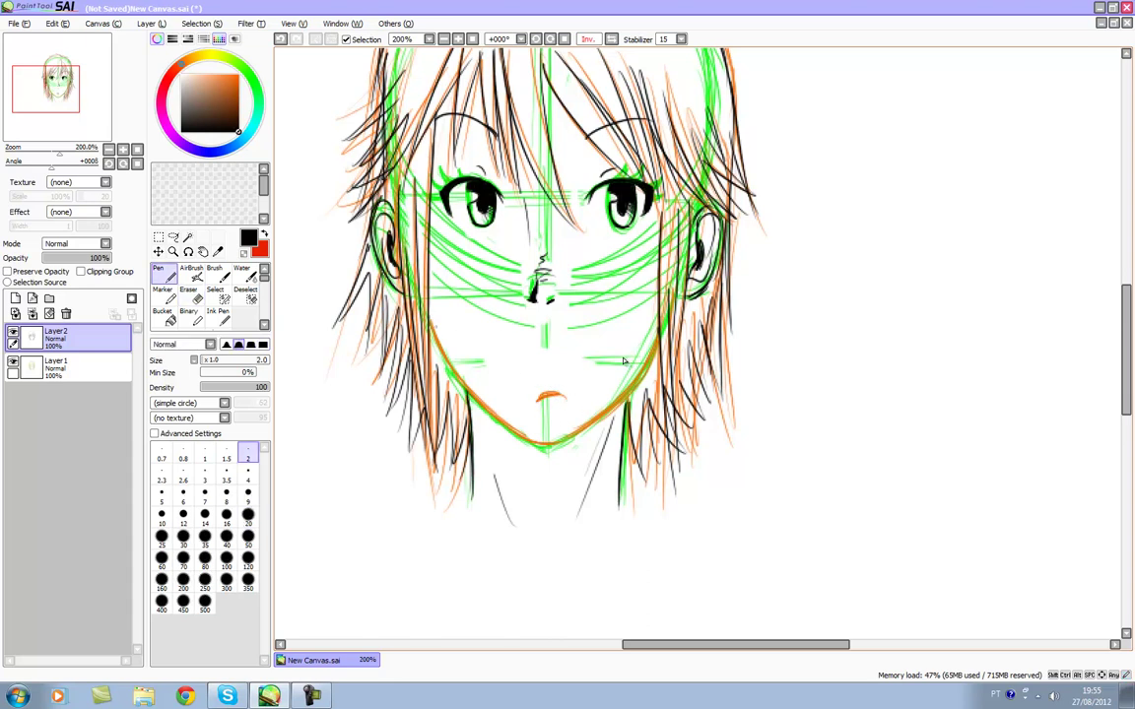
mouse_move(427, 316)
left_mouse_down()
mouse_move(445, 353)
mouse_move(499, 408)
left_mouse_up()
left_click_drag(459, 370, 536, 422)
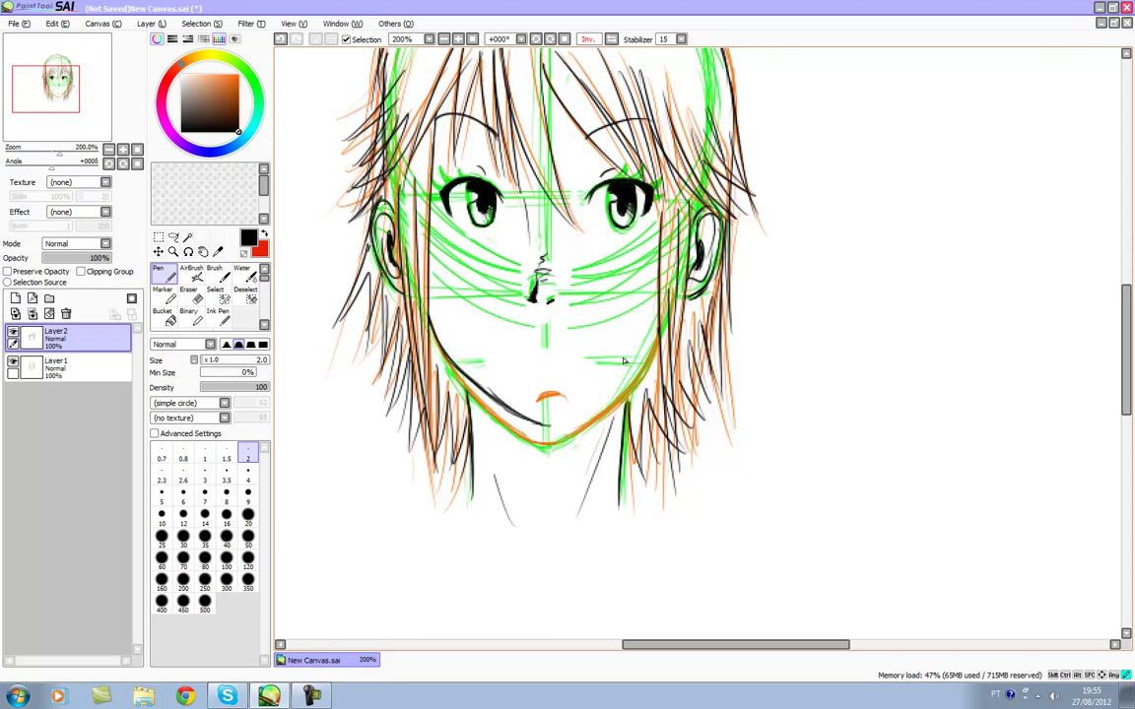
key("e")
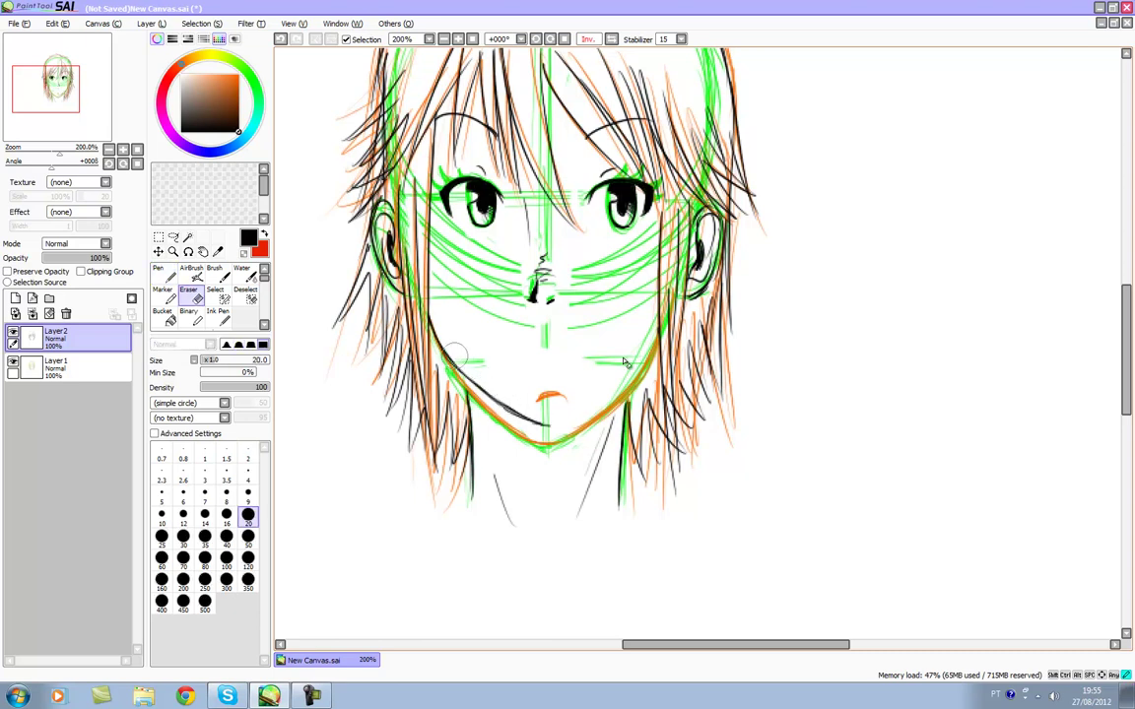
key("n")
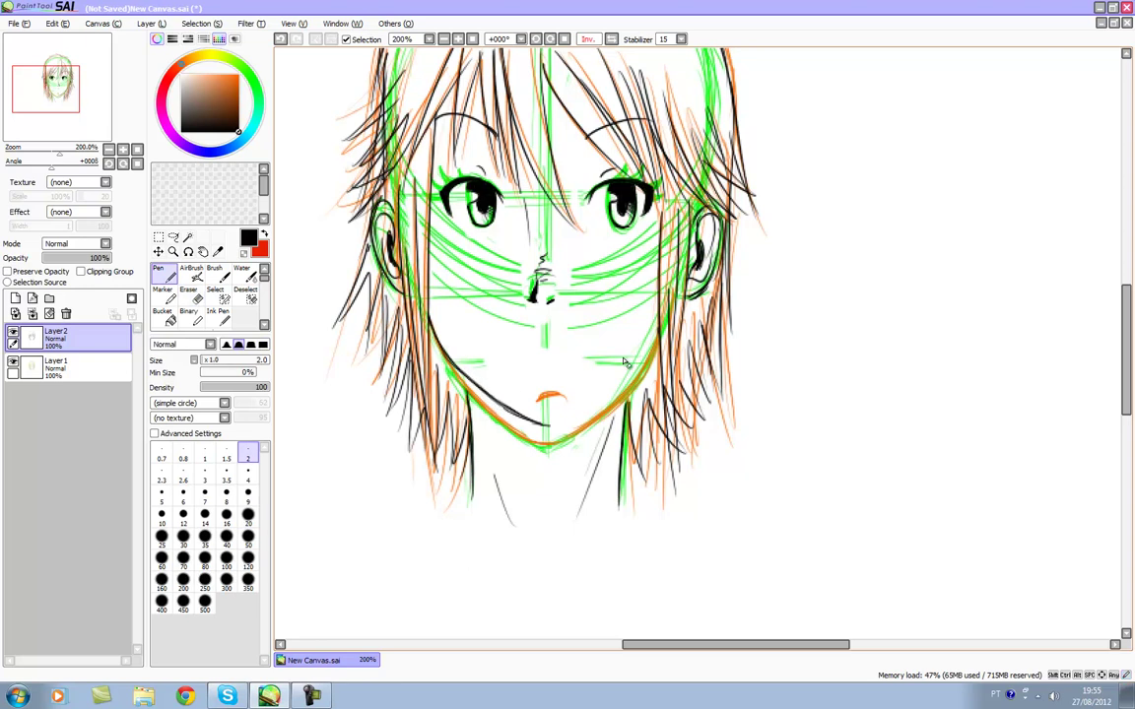
- Ink the right jaw line to join the raised chin, erasing the first uneven stroke and redrawing it as one smooth curve
key("e")
key("n")
key("space")
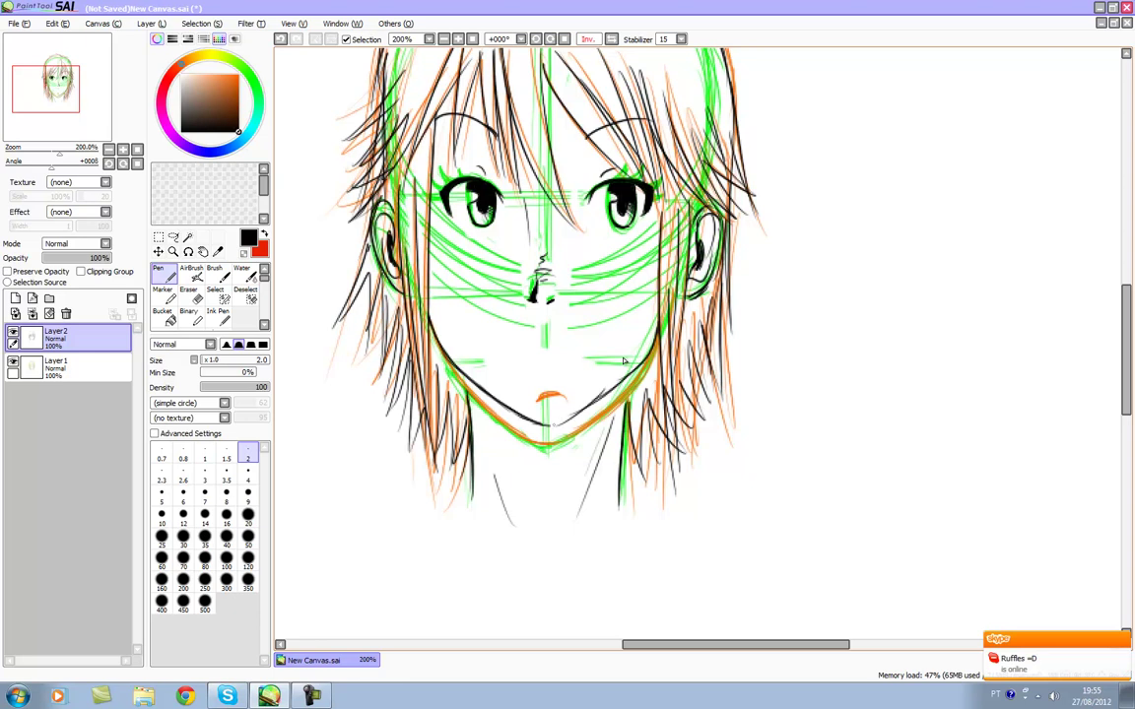
key("e")
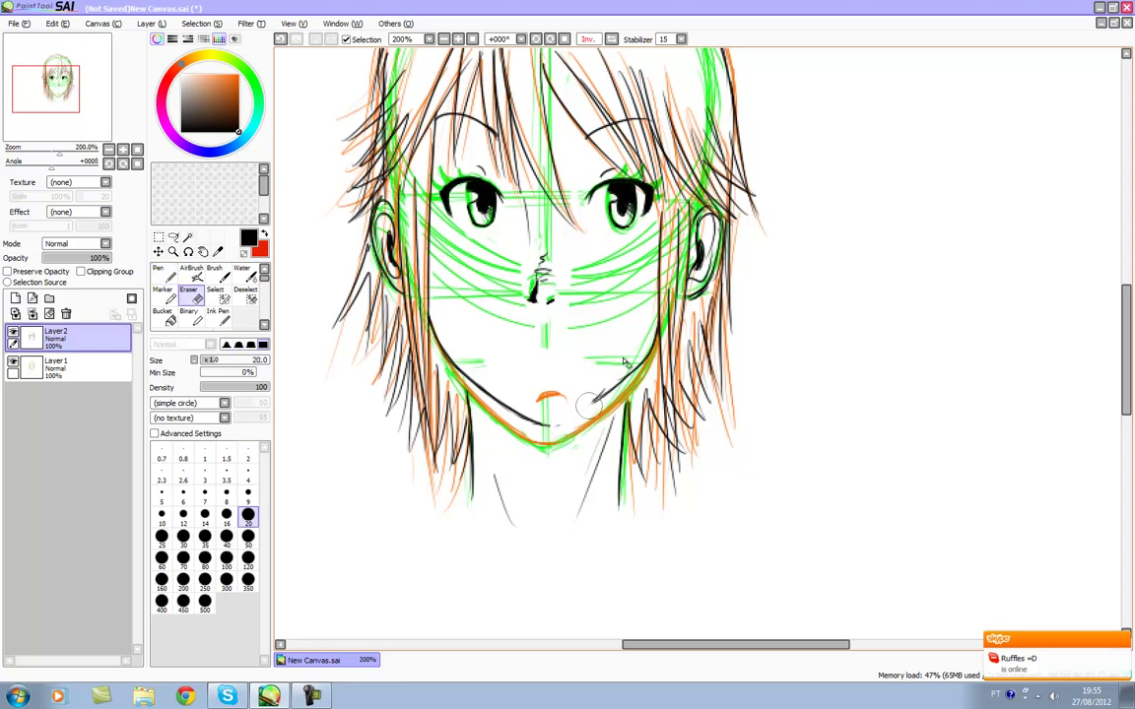
key("Delete")
key("End")
key("End")
key("End")
key("End")
key("End")
key("End")
key("End")
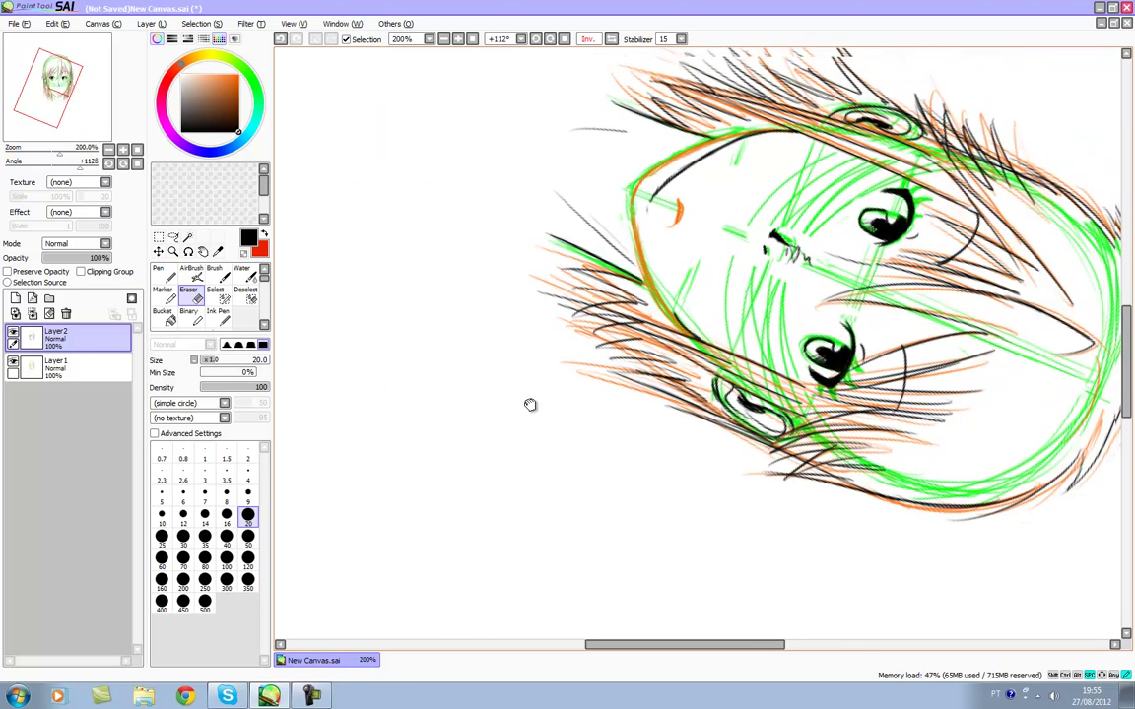
key("n")
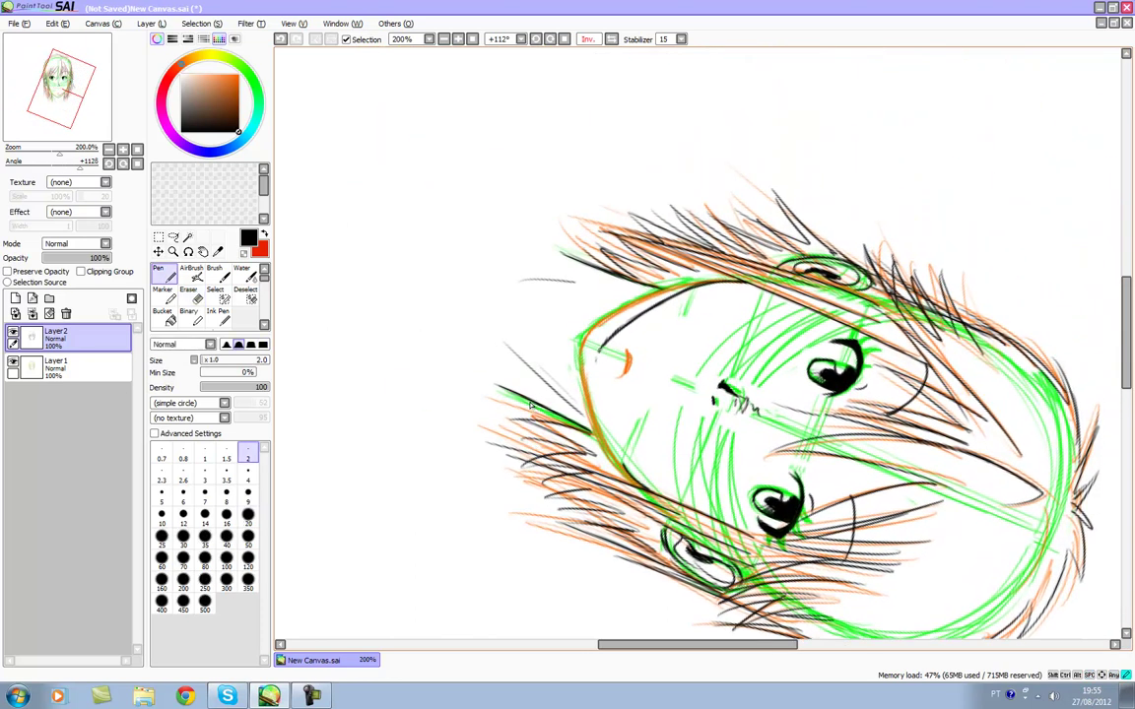
left_click_drag(596, 359, 623, 452)
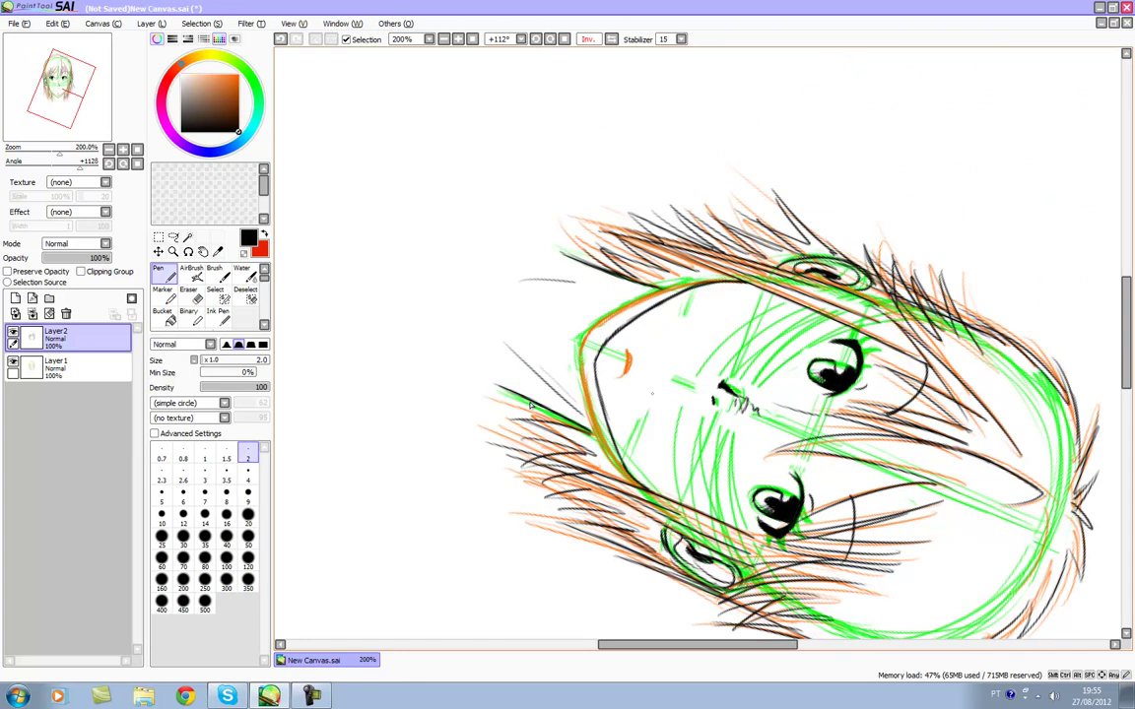
key("Delete")
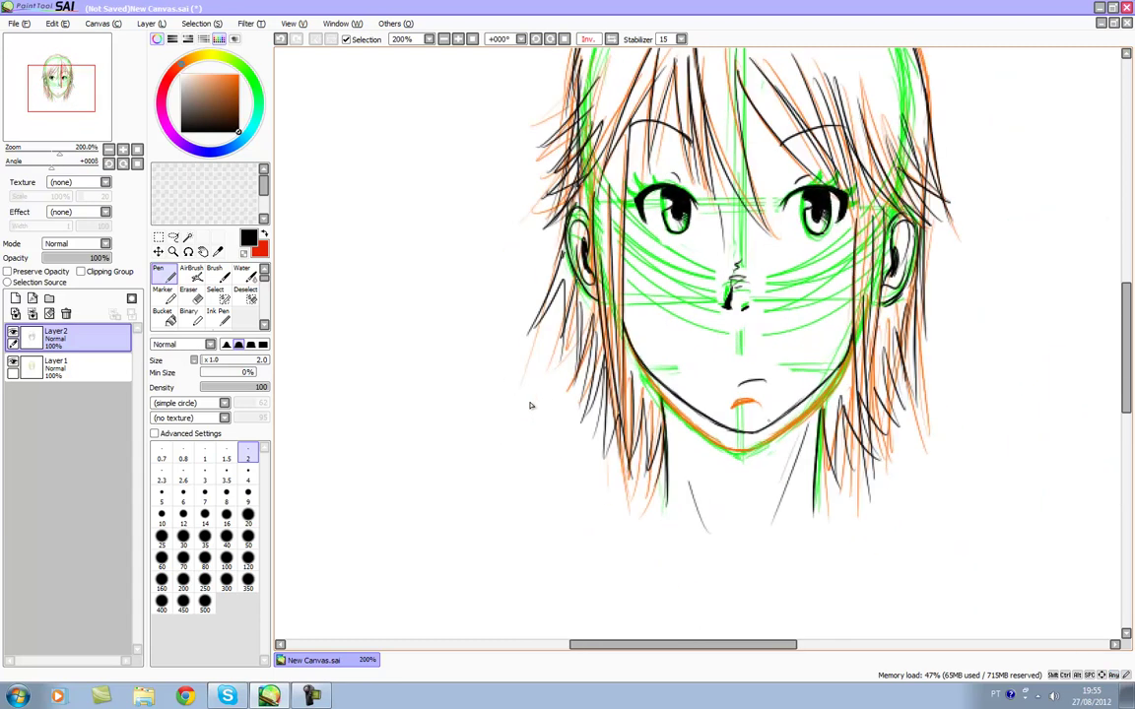
- Replace the short mouth stroke with a wider, slightly downturned line above the sketched mouth
key("ctrl+z")
key("ctrl+y")
key("ctrl+z")
left_click_drag(722, 369, 767, 380)
- Erase the inked neck lines and redraw both neck sides below the jaw with a short diagonal line between them
key("e")
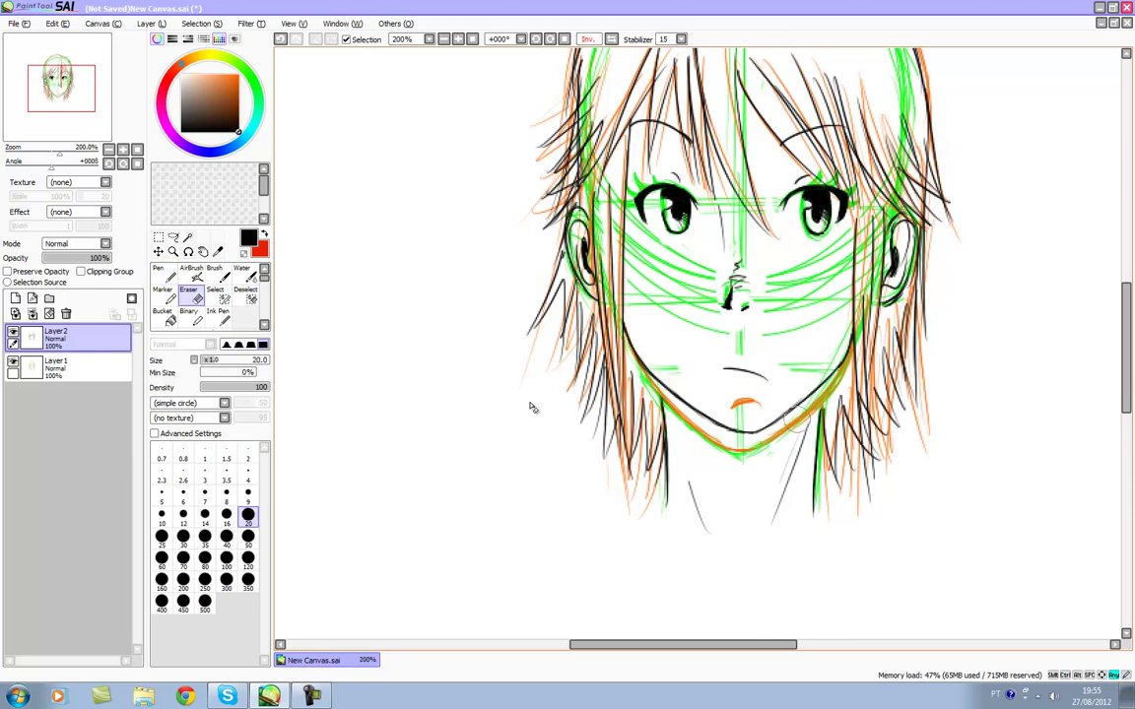
left_click_drag(717, 513, 699, 528)
left_click_drag(668, 414, 667, 500)
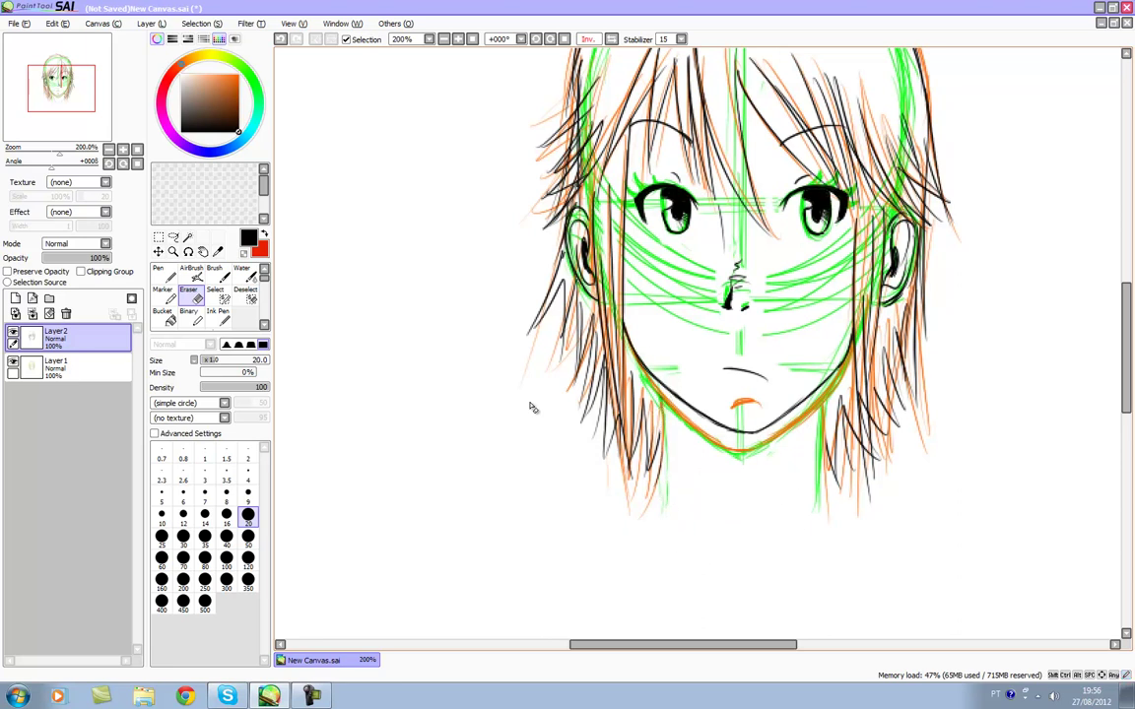
key("n")
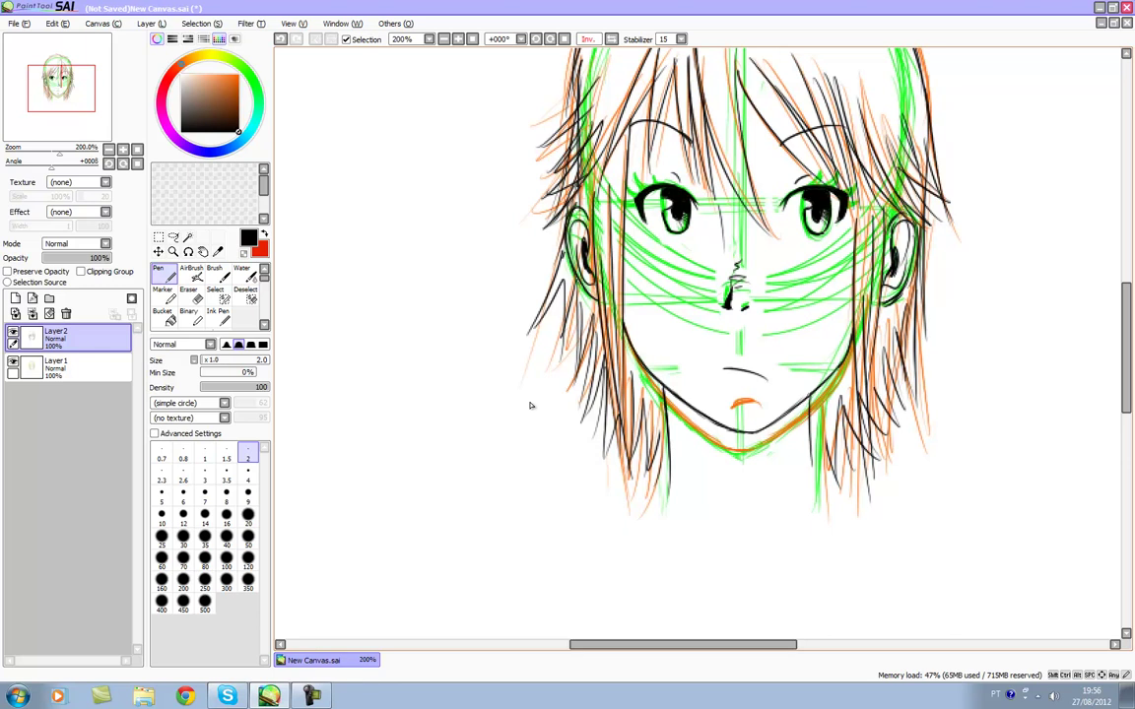
left_click_drag(812, 410, 807, 487)
key("ctrl+z")
left_click_drag(820, 400, 817, 494)
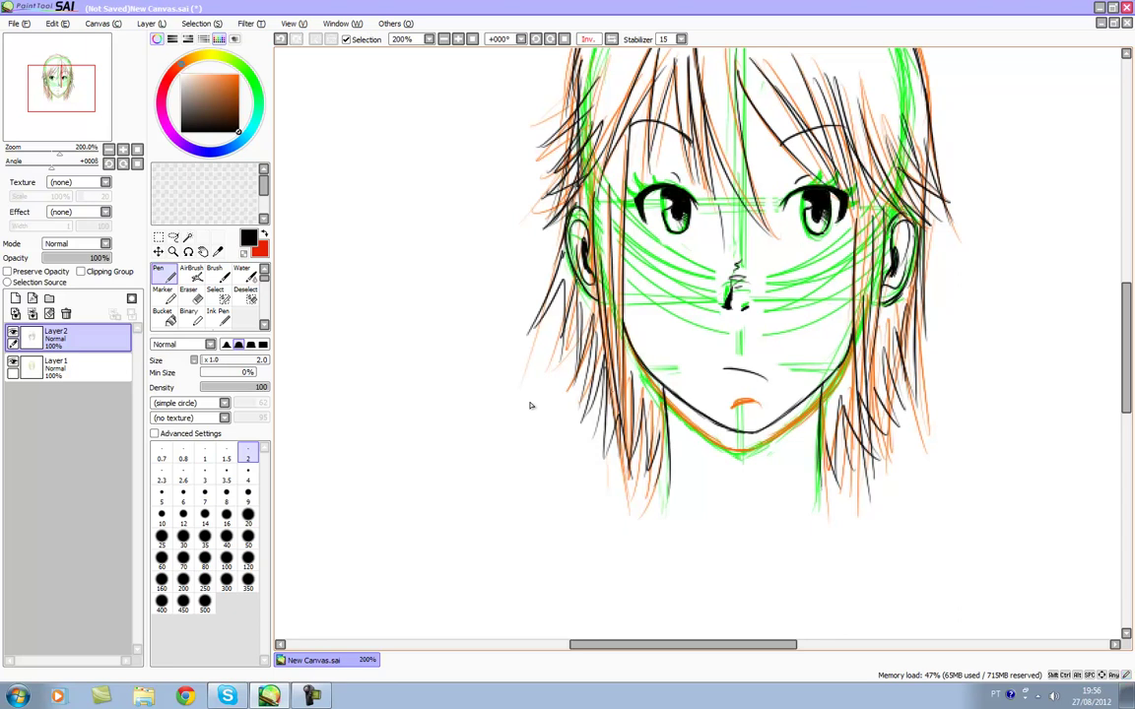
left_click_drag(688, 440, 706, 483)
- Delete the sketch layer Layer1 so only the black line art on Layer2 remains
left_click(74, 368)
left_click(66, 313)
left_click_drag(532, 409, 424, 466)
- Erase the left corner of the jaw and redraw it as a smooth curve joining the cheek to the chin line
key("e")
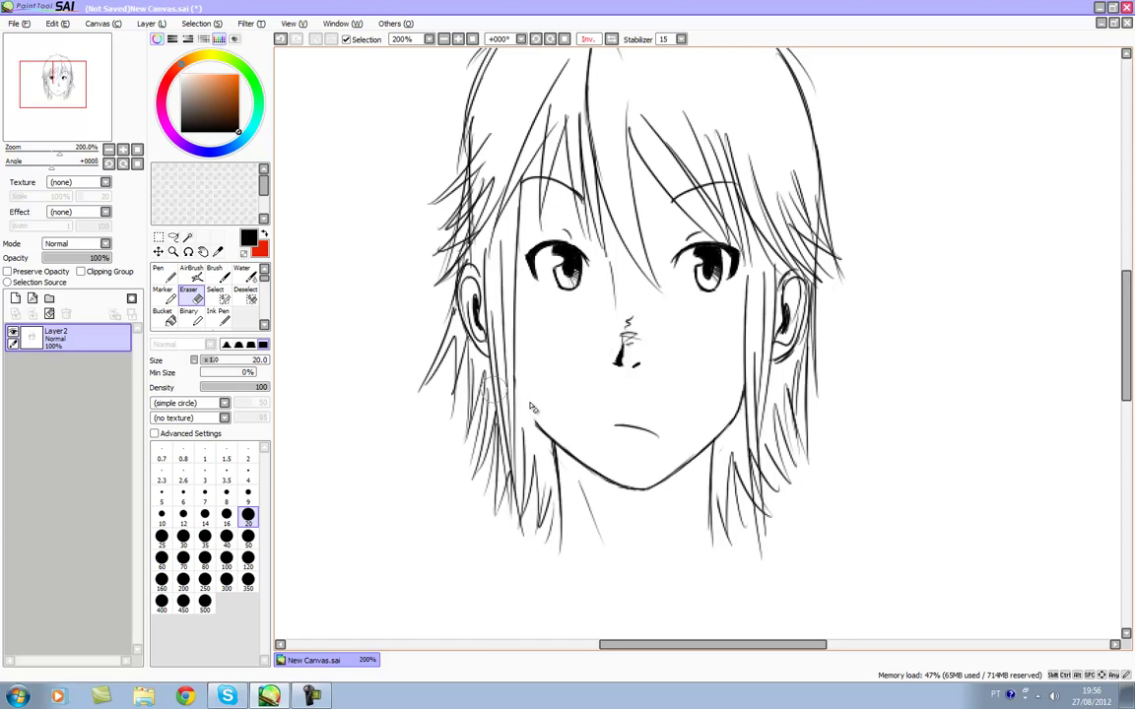
key("n")
left_click_drag(515, 380, 538, 422)
key("e")
key("n")
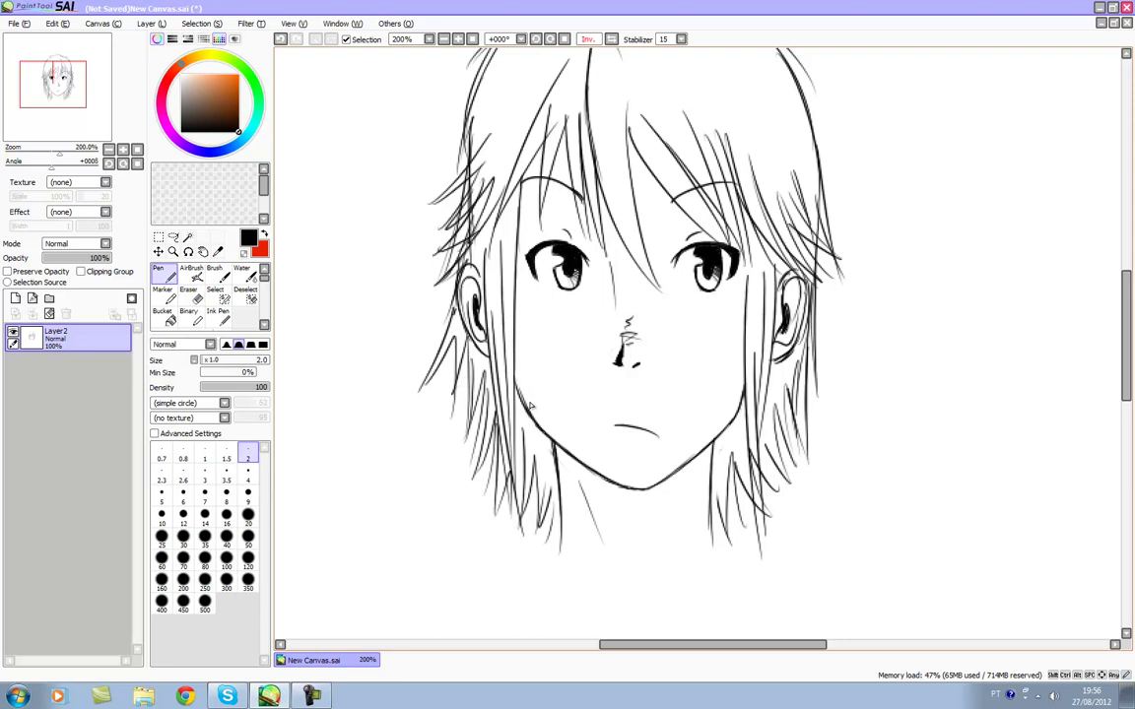
- Mirror the view to compare the face halves, then erase and redraw the opposite jaw corner to match
key("e")
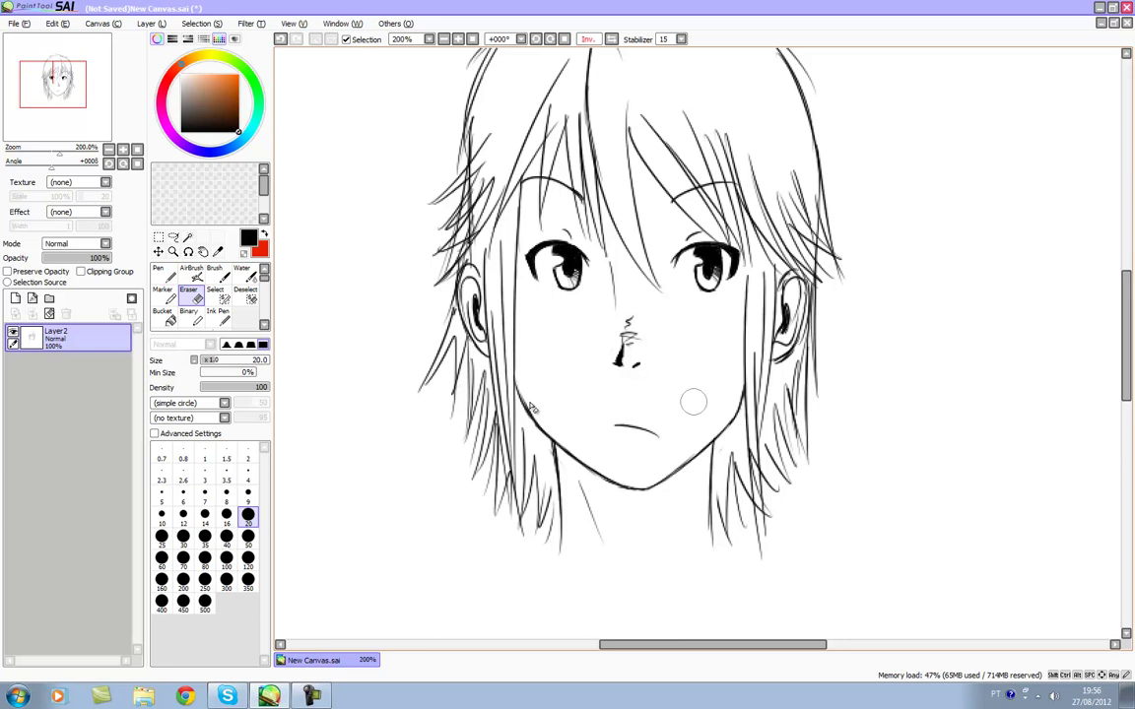
key("h")
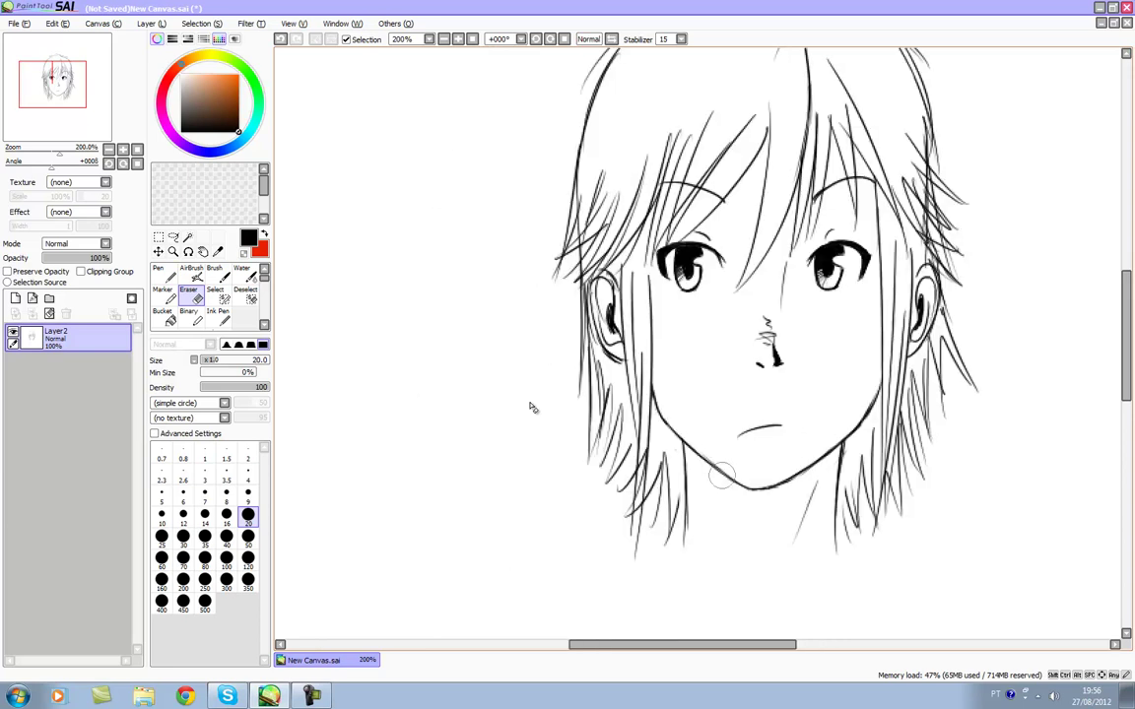
key("h")
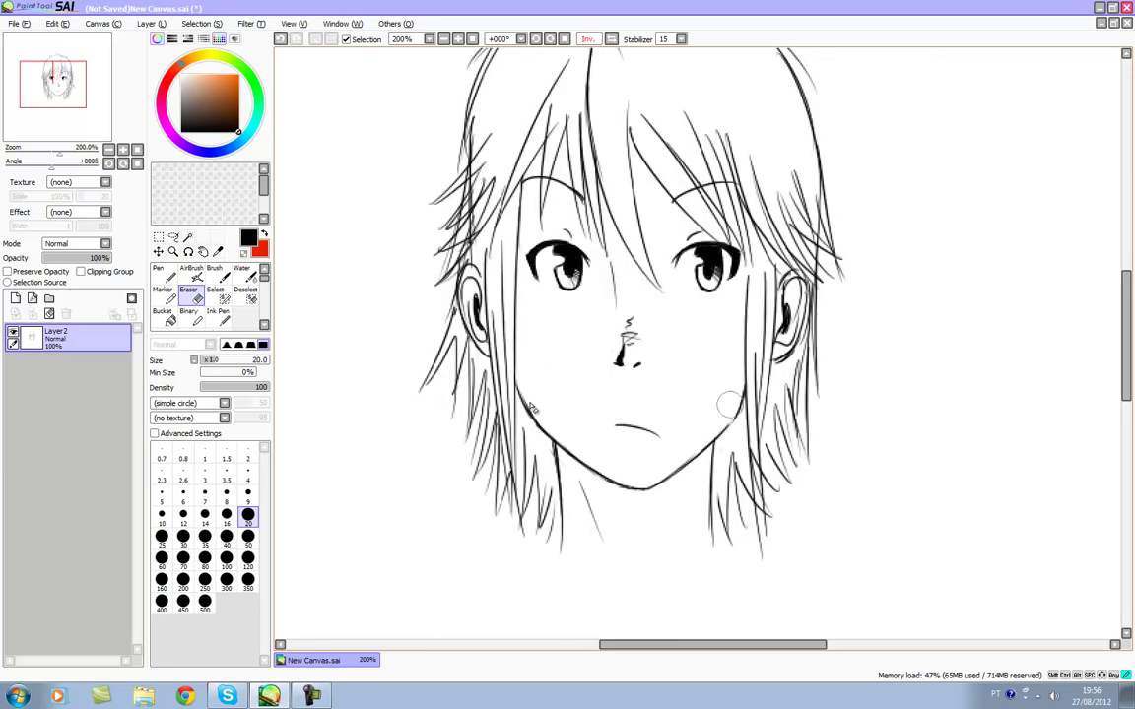
key("h")
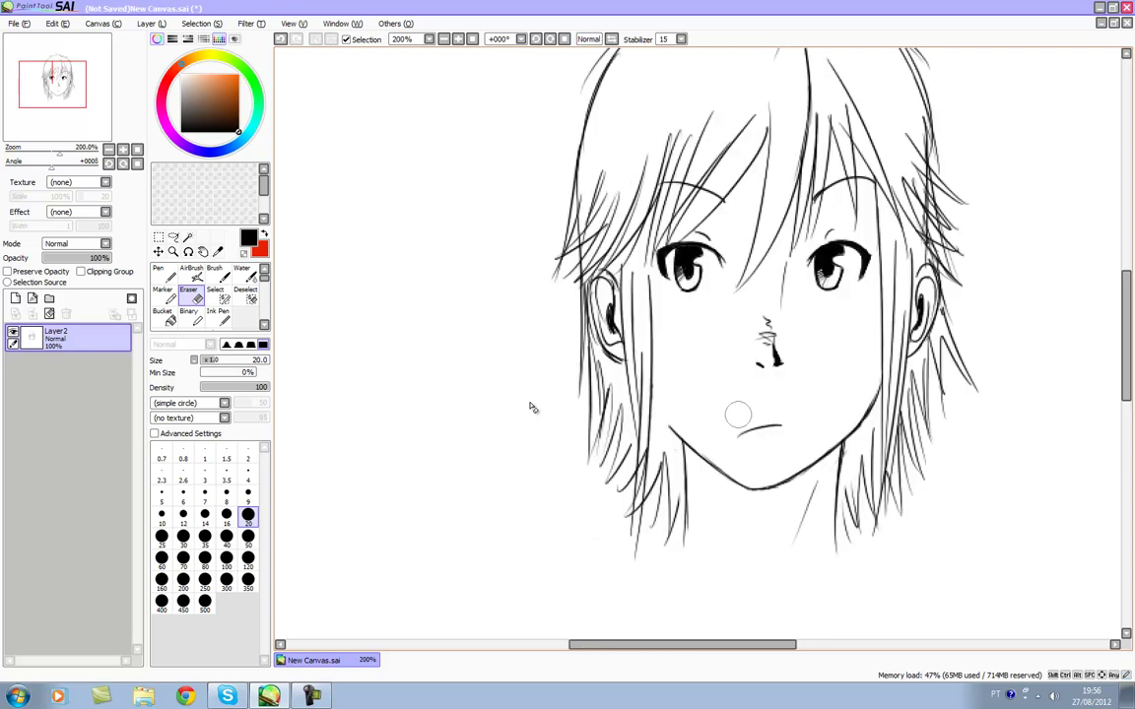
key("n")
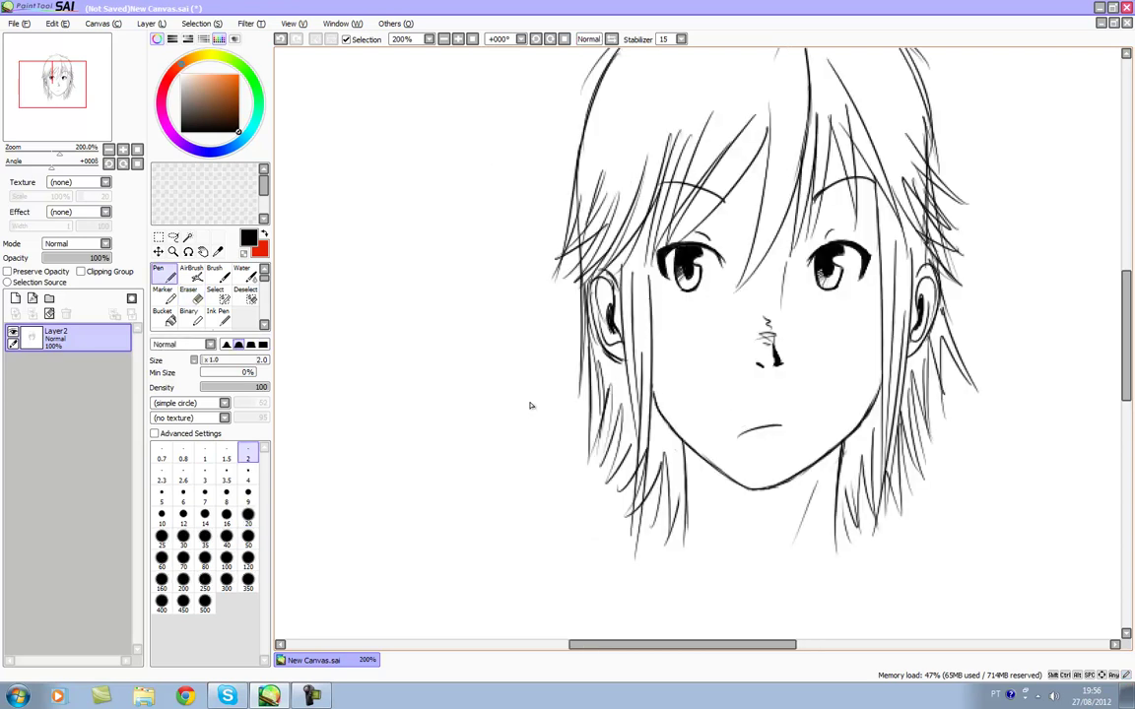
left_click_drag(585, 345, 607, 386)
left_click_drag(530, 405, 432, 432)
key("e")
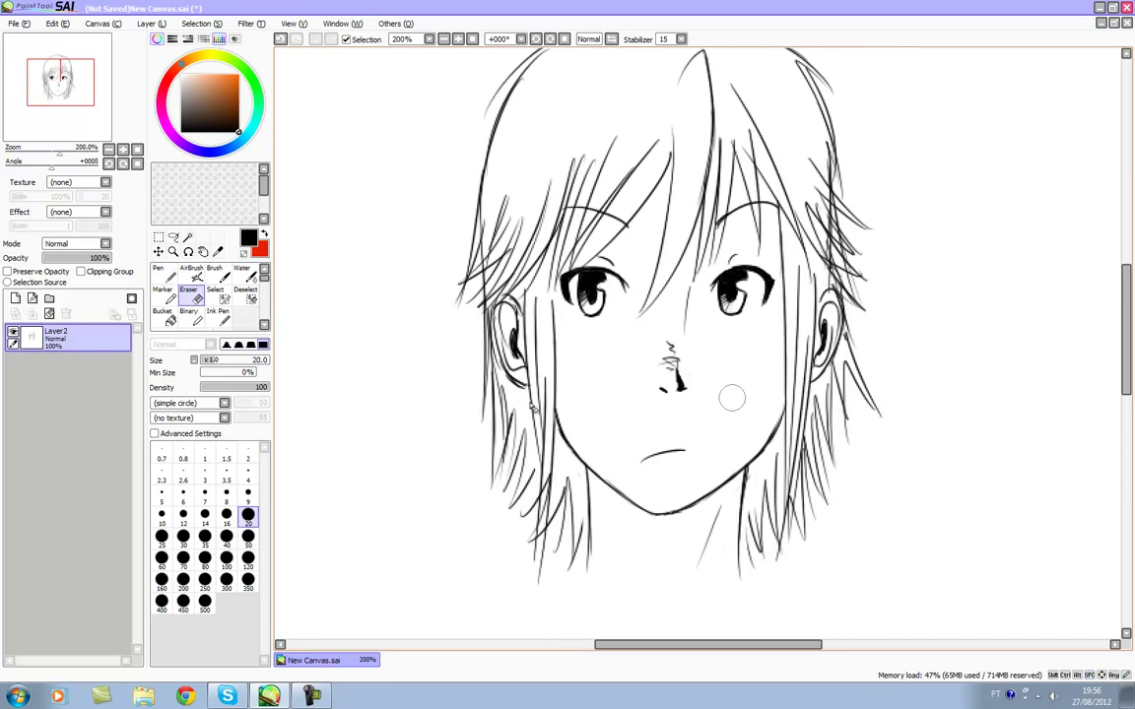
key("n")
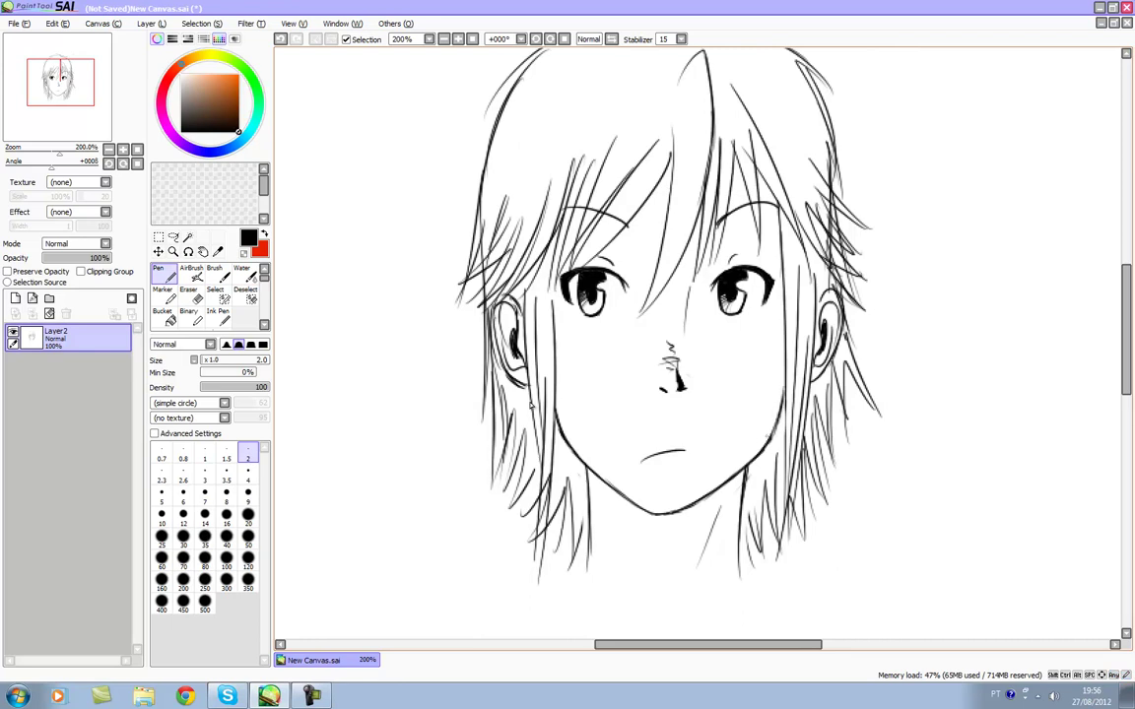
- Replace the left neck line with a darker one placed slightly farther out, starting from the jaw
left_click_drag(530, 404, 457, 435)
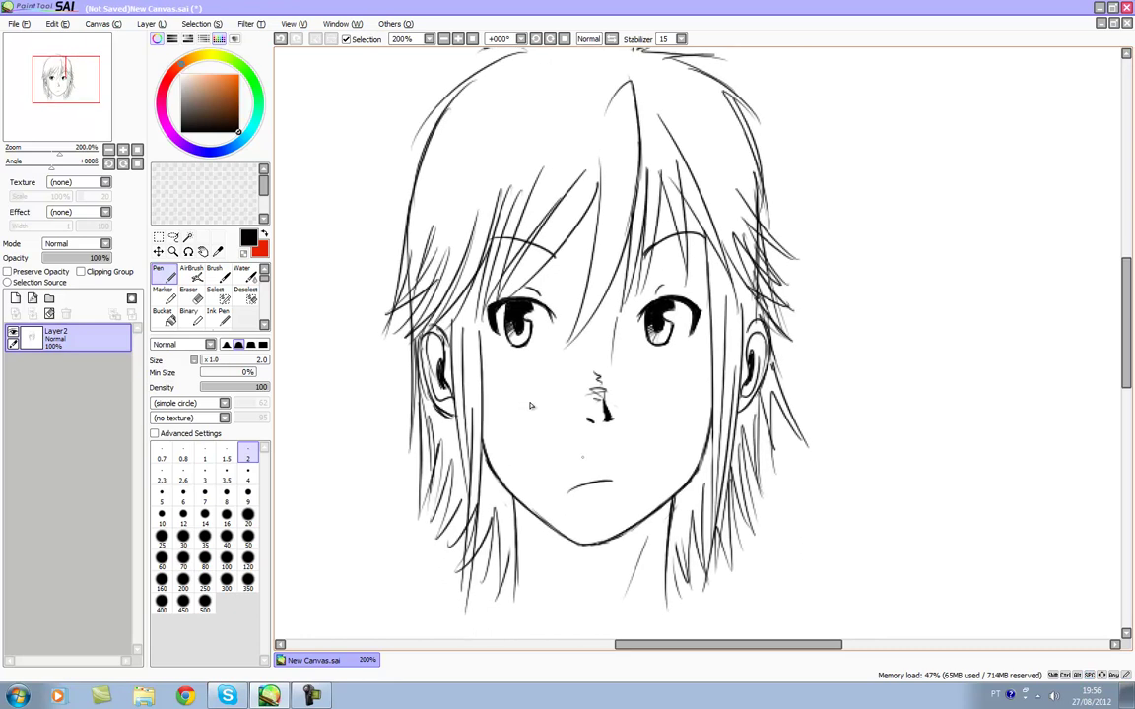
key("e")
key("n")
left_click_drag(500, 481, 509, 576)
left_click_drag(507, 524, 507, 596)
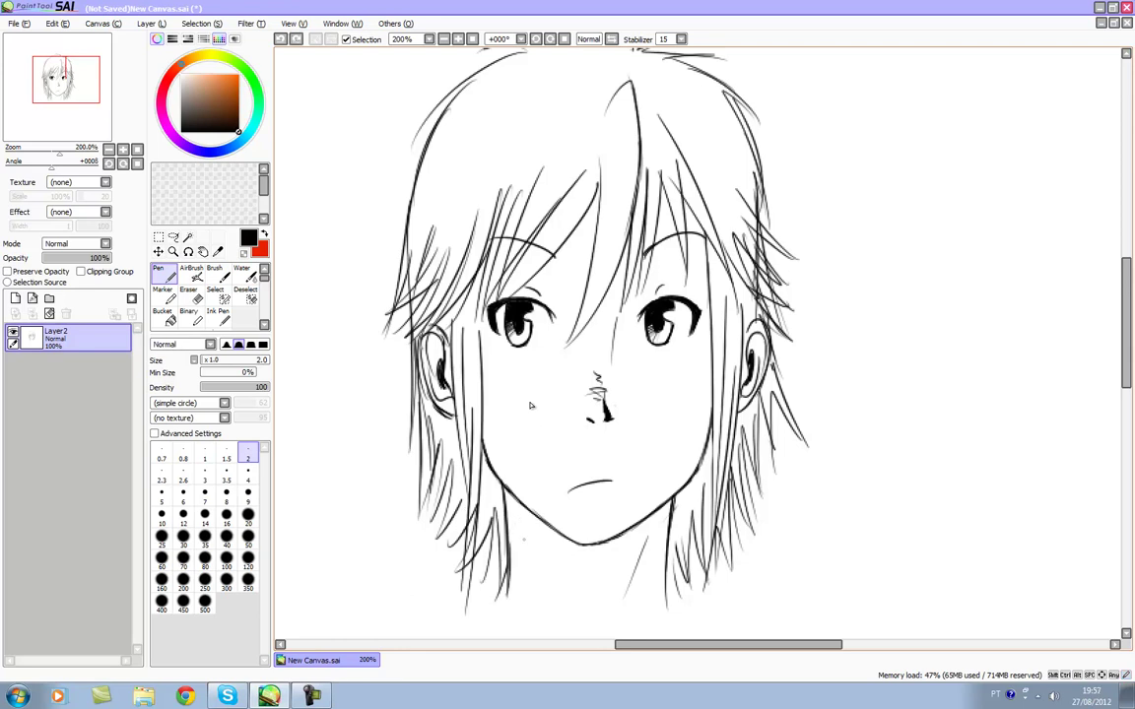
- Erase the right neck line and the diagonal neck stroke, then redraw the right side of the neck slightly inward
key("e")
left_click_drag(515, 524, 551, 568)
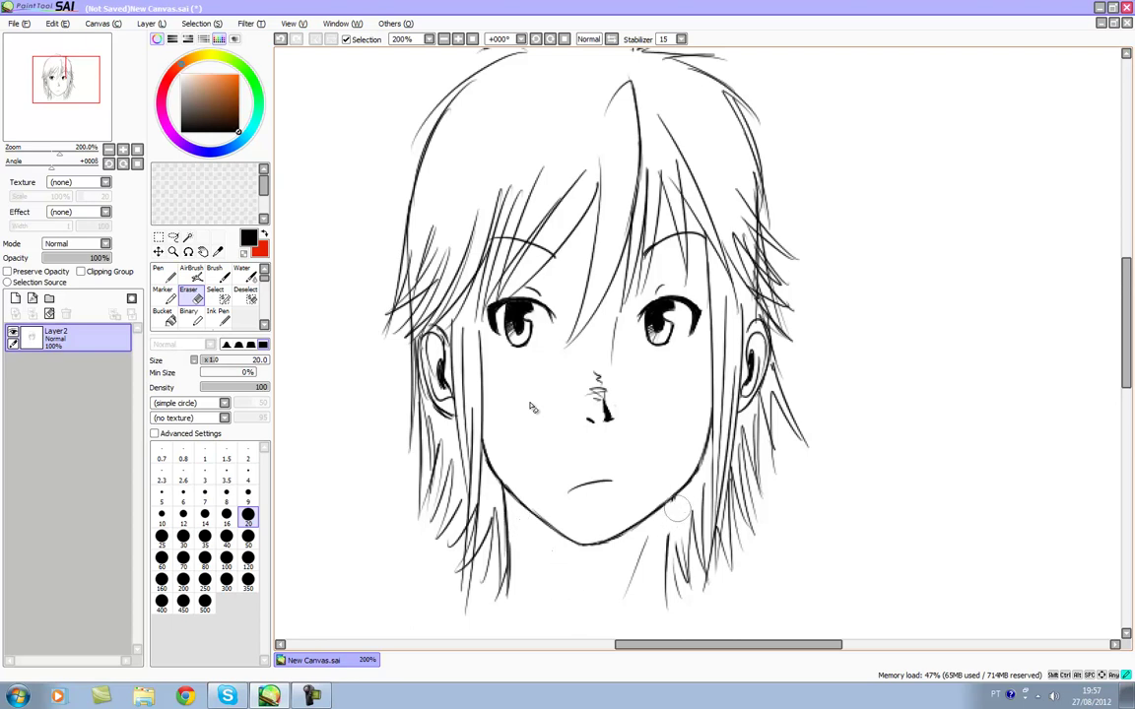
mouse_move(665, 569)
left_mouse_down()
mouse_move(651, 548)
mouse_move(634, 582)
left_mouse_up()
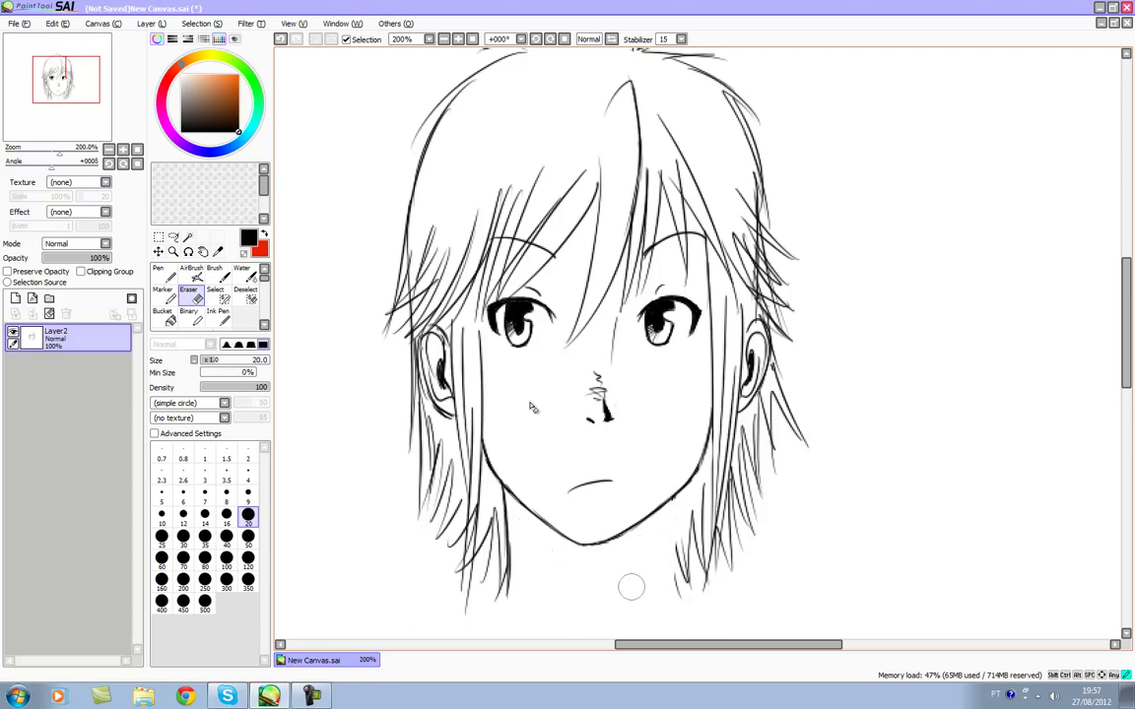
key("n")
left_click_drag(662, 508, 656, 604)
- Draw a thin diagonal muscle line inside the left side of the neck and trim the lower ends of the neck lines
key("space")
mouse_move(529, 405)
left_mouse_down()
mouse_move(528, 414)
mouse_move(472, 363)
left_mouse_up()
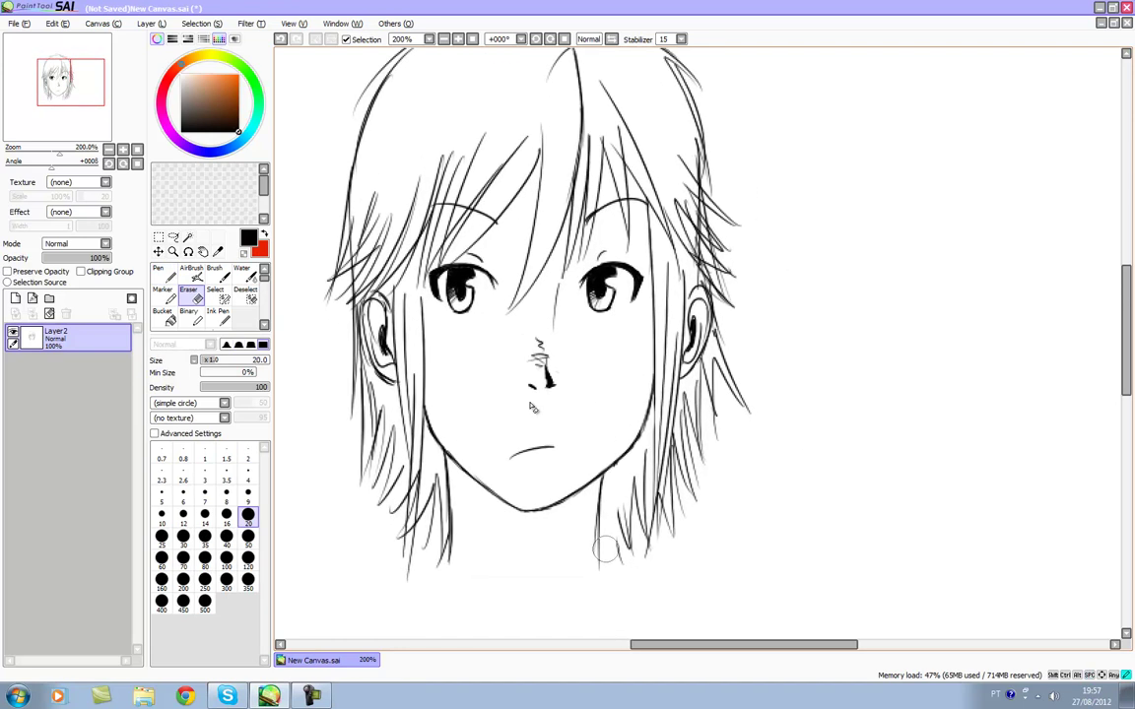
left_click_drag(458, 480, 502, 571)
key("ctrl+z")
mouse_move(466, 465)
left_mouse_down()
mouse_move(505, 586)
mouse_move(468, 511)
mouse_move(482, 562)
left_mouse_up()
key("ctrl+z")
key("e")
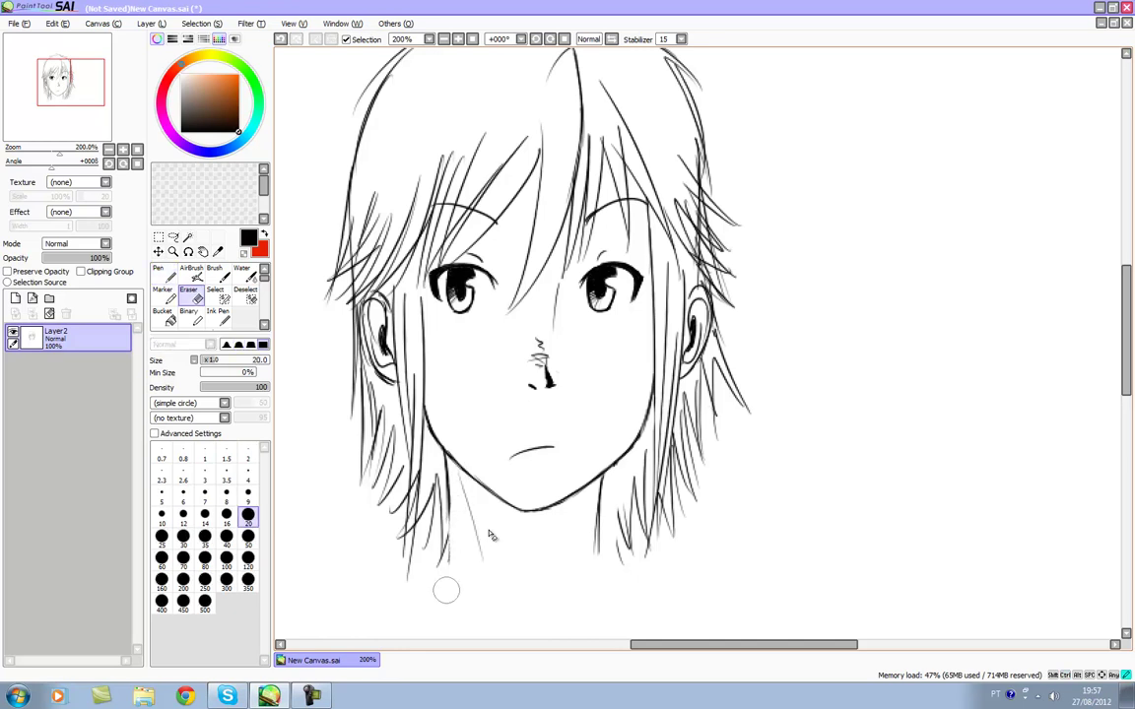
key("n")
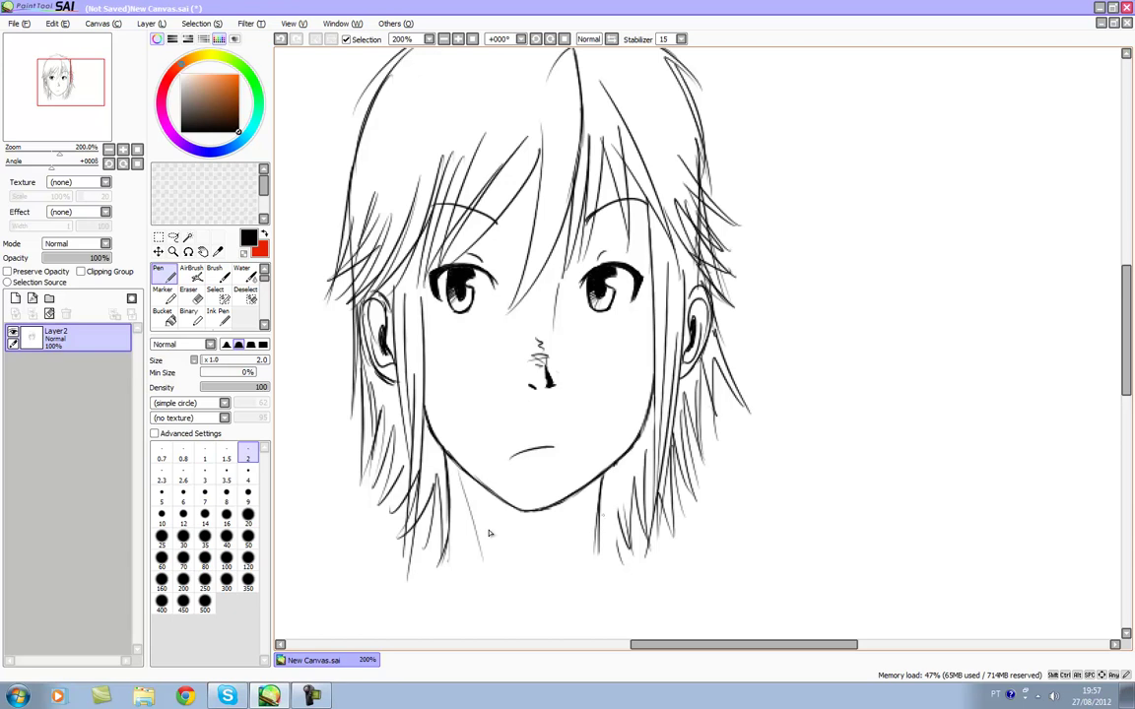
- Erase part of the solid nose shadow, redraw it as a thinner nose edge, and check the face in the mirrored view
key("e")
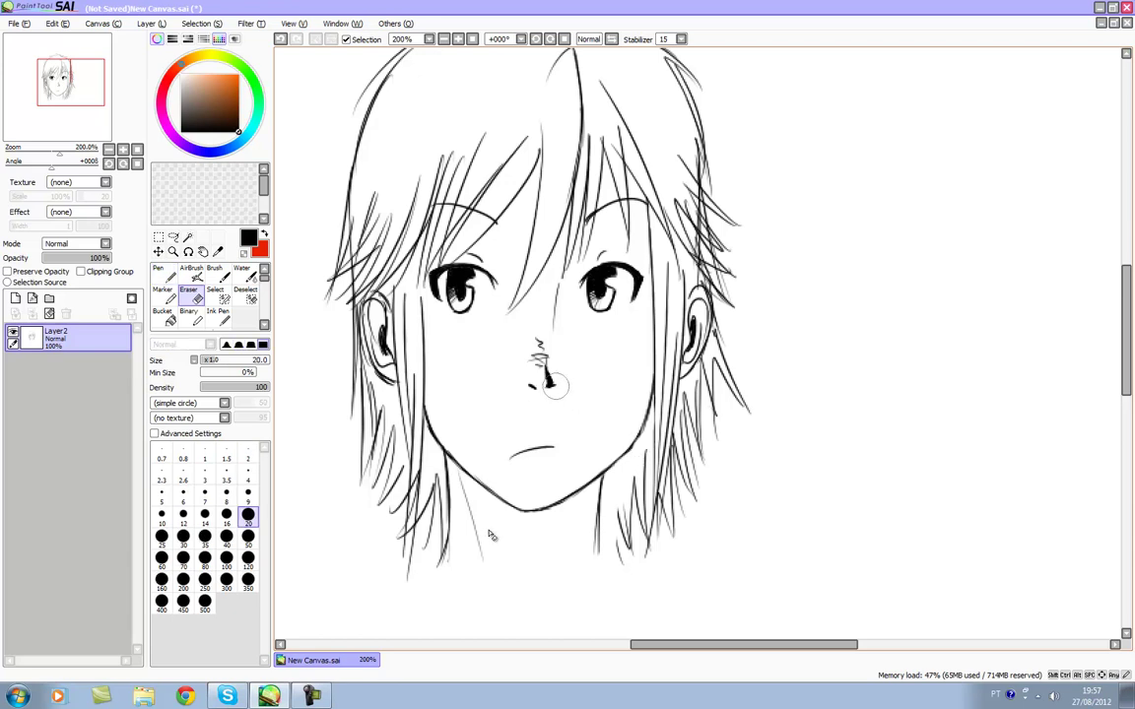
mouse_move(557, 388)
left_mouse_down()
mouse_move(556, 373)
mouse_move(551, 388)
left_mouse_up()
key("n")
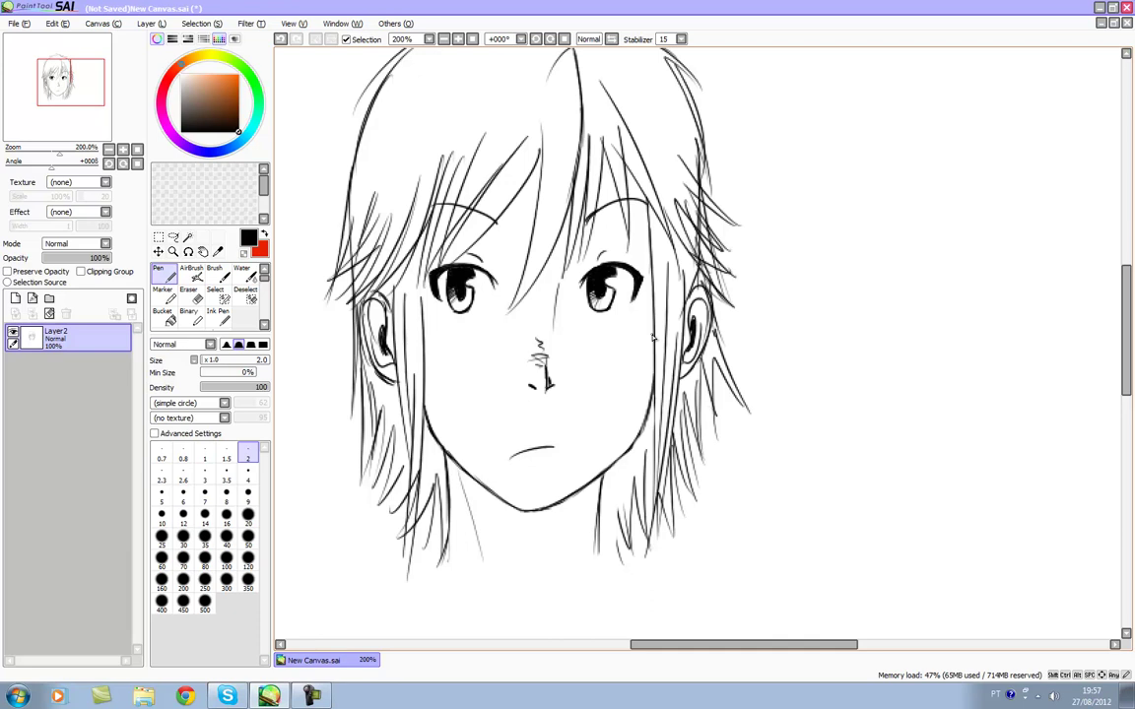
key("h")
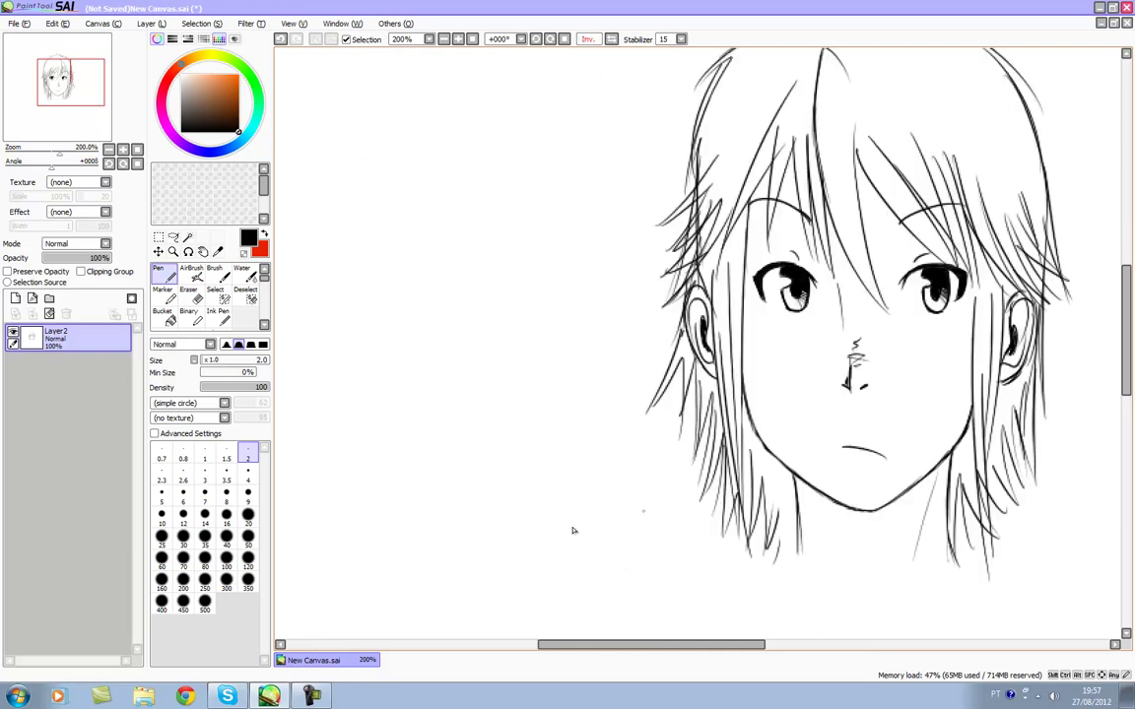
key("h")
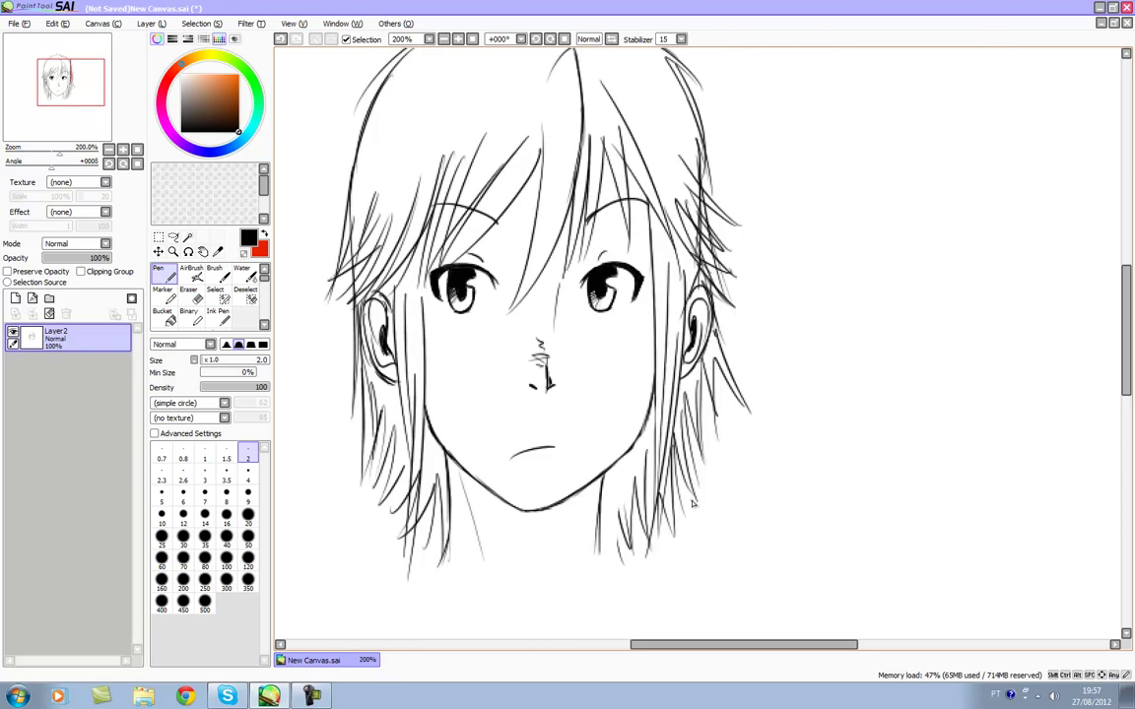